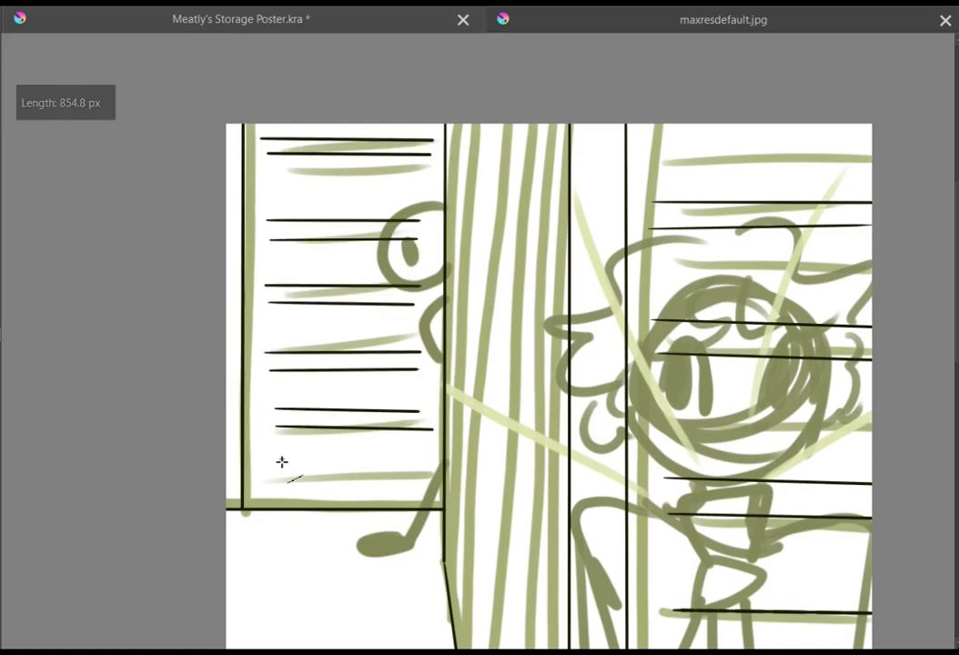
- Ink additional straight horizontal slat lines on the back shutter door and save the poster
drag(276, 467, 419, 467)
drag(268, 182, 418, 182)
mouse_move(271, 197)
mouse_down()
mouse_move(428, 207)
mouse_move(417, 197)
mouse_up()
key(ctrl+z)
key(ctrl+s)
scroll(757, 201, down, 3)
- Consult the maxresdefault.jpg reference and add a second vertical line along each side edge of the receding wall
click(724, 25)
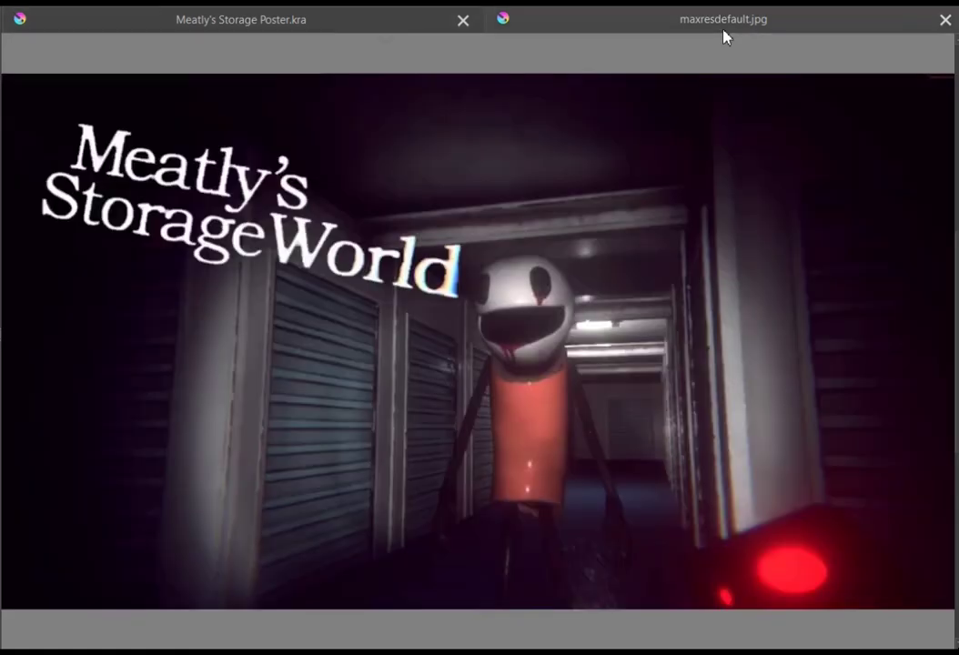
click(300, 20)
scroll(334, 71, up, 2)
drag(332, 68, 330, 546)
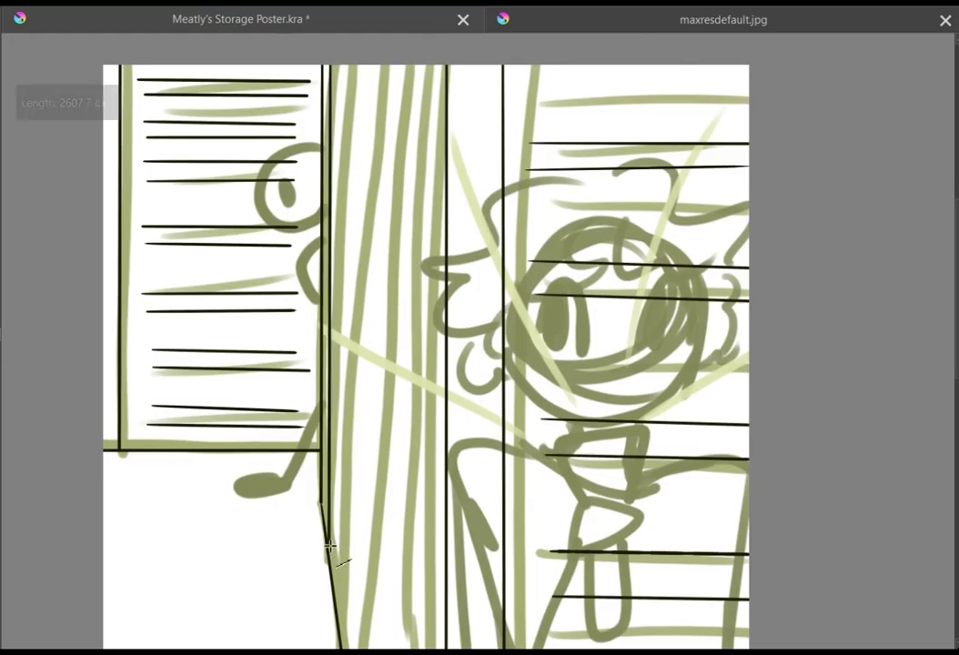
click(852, 17)
click(364, 20)
scroll(610, 51, down, 2)
drag(548, 107, 553, 582)
key(plus)
scroll(507, 40, up, 1)
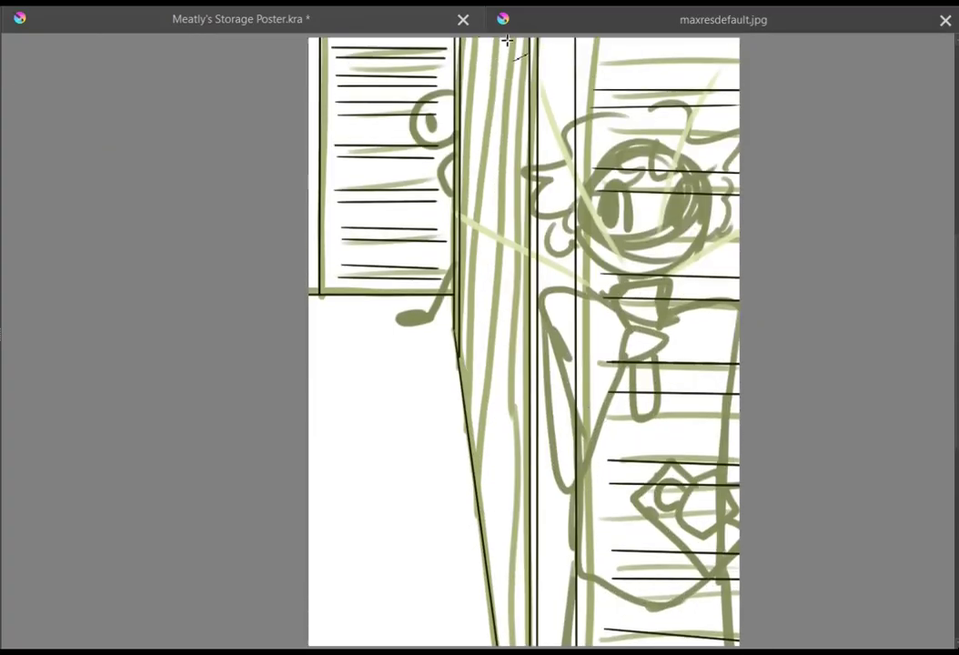
- Divide the receding wall into three narrow panels with two straight vertical lines and save the poster
drag(480, 44, 479, 493)
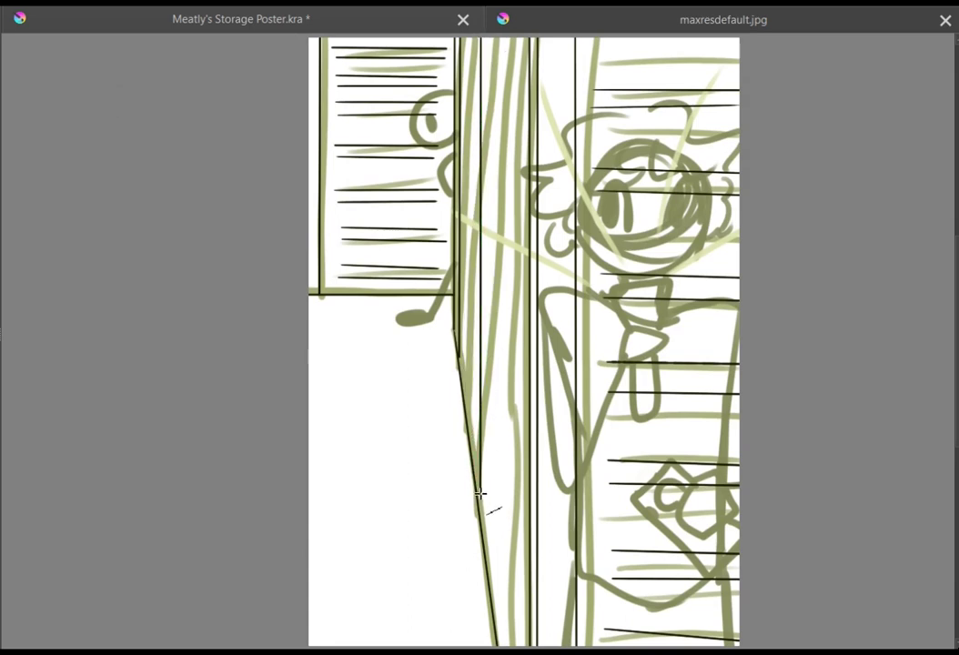
drag(507, 40, 507, 646)
key(ctrl+s)
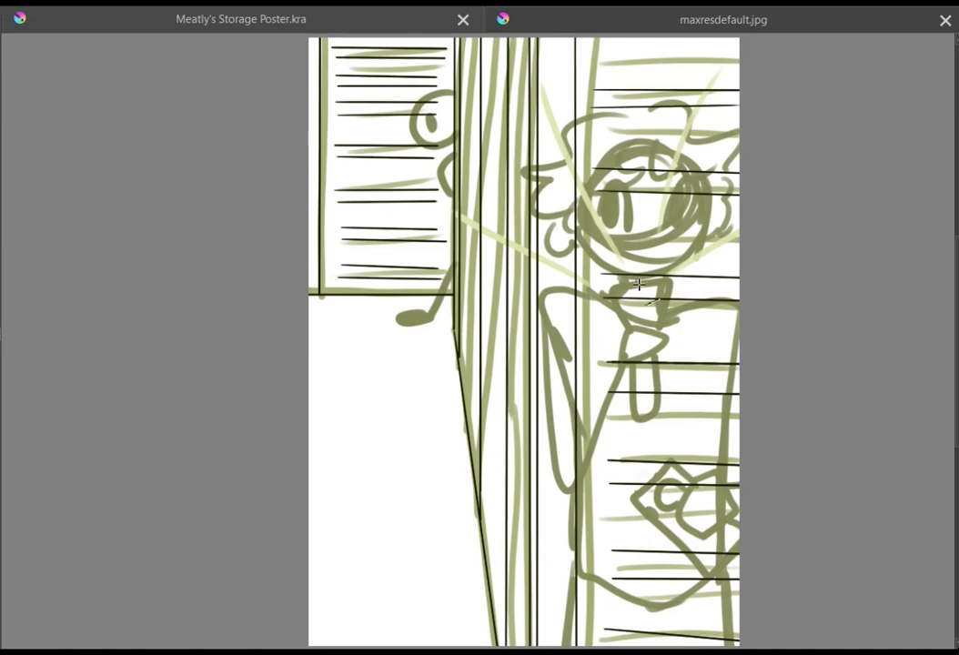
- Ink short slanted slat lines down the farthest narrow panel of the receding wall
scroll(614, 316, up, 2)
drag(317, 375, 333, 488)
drag(315, 300, 336, 385)
drag(313, 255, 334, 312)
drag(313, 218, 334, 264)
scroll(324, 265, up, 3)
drag(312, 341, 339, 377)
drag(316, 302, 347, 338)
- Ink short slat lines along the middle panel of the receding wall, steep near the floor and flatter higher up
scroll(348, 338, down, 3)
drag(454, 437, 476, 588)
drag(455, 394, 476, 513)
drag(454, 357, 480, 424)
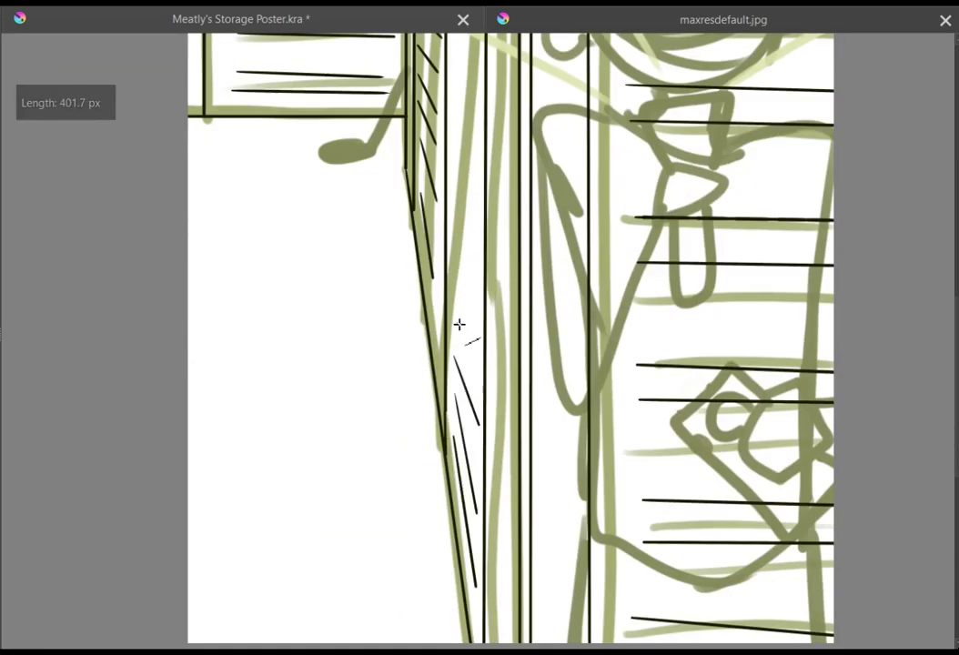
drag(452, 199, 478, 234)
drag(461, 167, 480, 186)
drag(452, 120, 478, 148)
drag(454, 90, 480, 109)
mouse_move(455, 58)
mouse_down()
mouse_move(485, 74)
mouse_move(462, 312)
mouse_up()
drag(455, 284, 480, 299)
drag(454, 257, 482, 269)
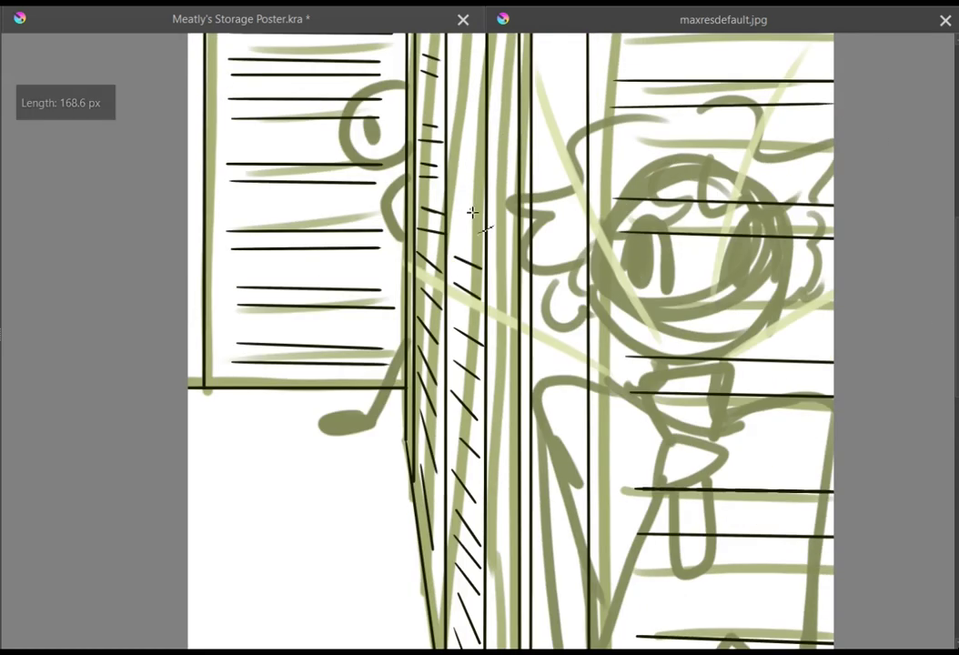
- Ink short slat lines along the nearest narrow panel of the receding wall, from the floor up to the canvas top
scroll(474, 189, down, 4)
drag(474, 189, 504, 361)
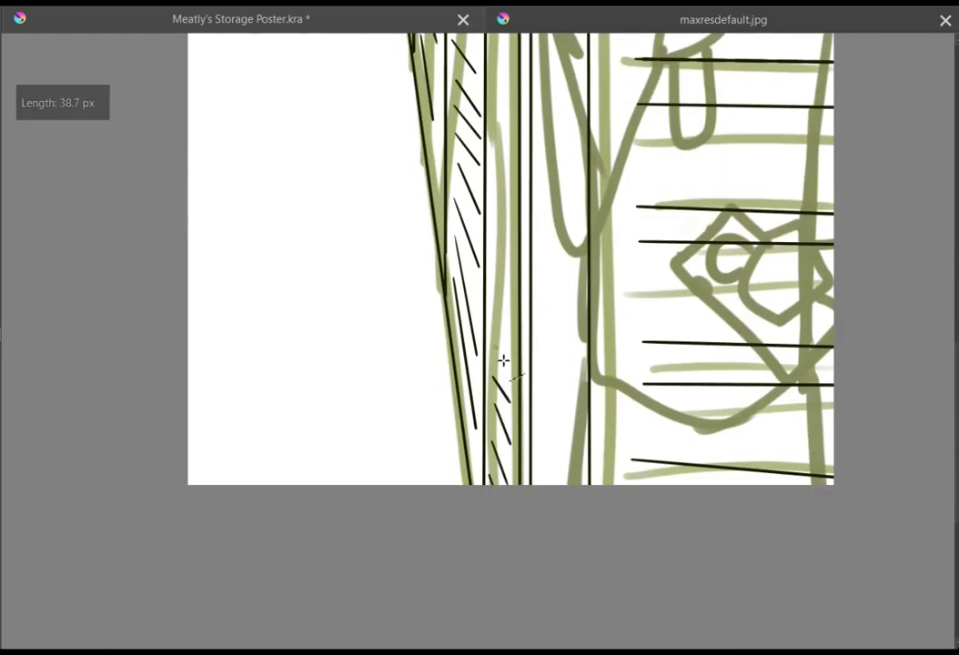
drag(493, 121, 518, 169)
drag(492, 69, 514, 114)
scroll(510, 164, up, 4)
drag(491, 261, 516, 275)
drag(492, 227, 512, 242)
scroll(501, 182, up, 2)
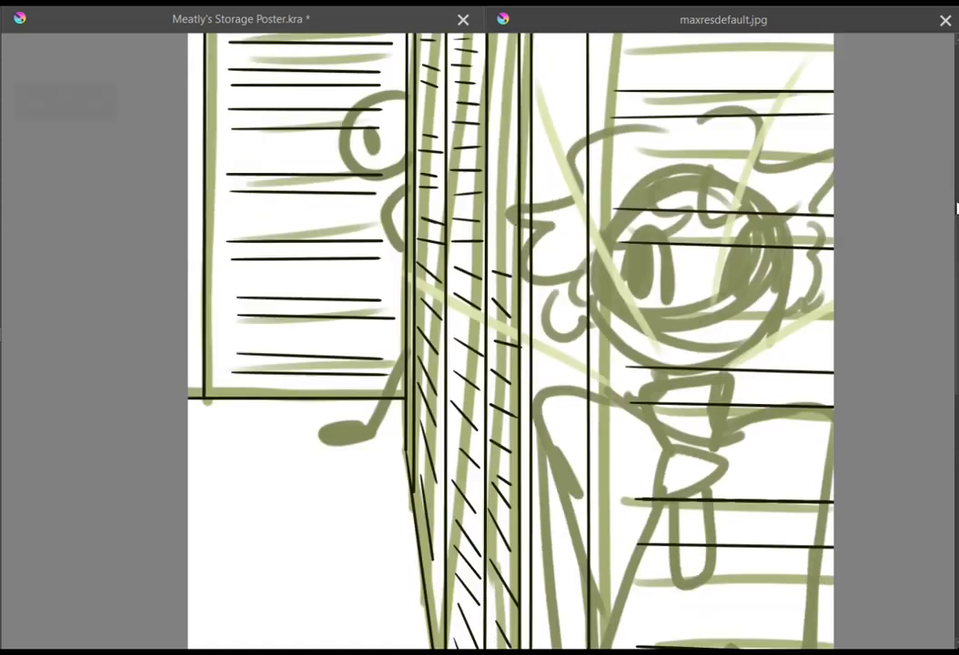
drag(491, 173, 513, 168)
scroll(501, 169, up, 3)
drag(495, 374, 835, 353)
- Fill the door frames and pillar with muted purple-grey and the floor with slate blue
key(minus)
click(518, 26)
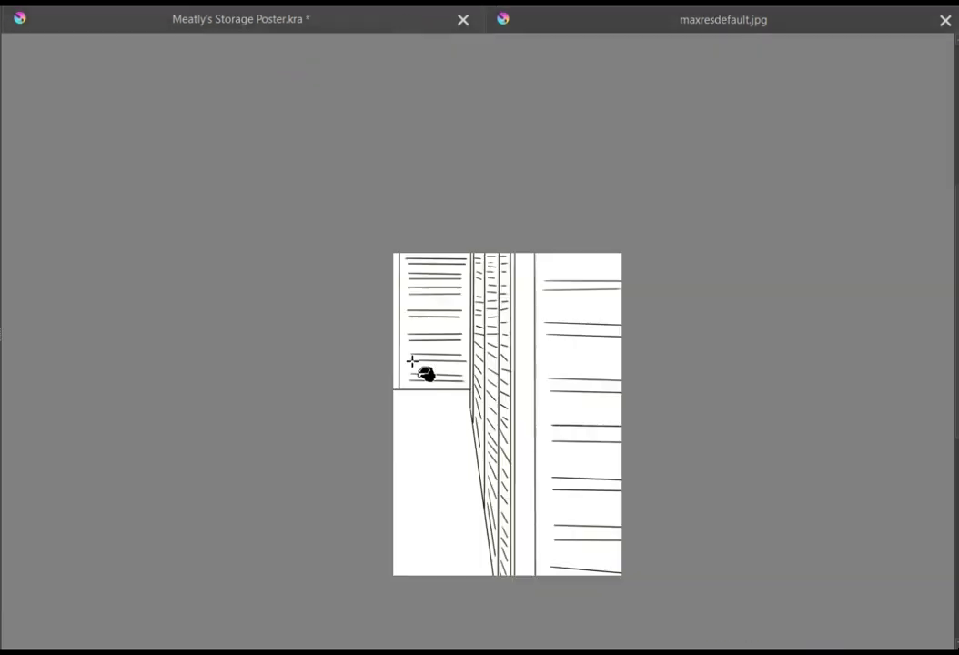
scroll(455, 291, up, 3)
scroll(853, 188, down, 2)
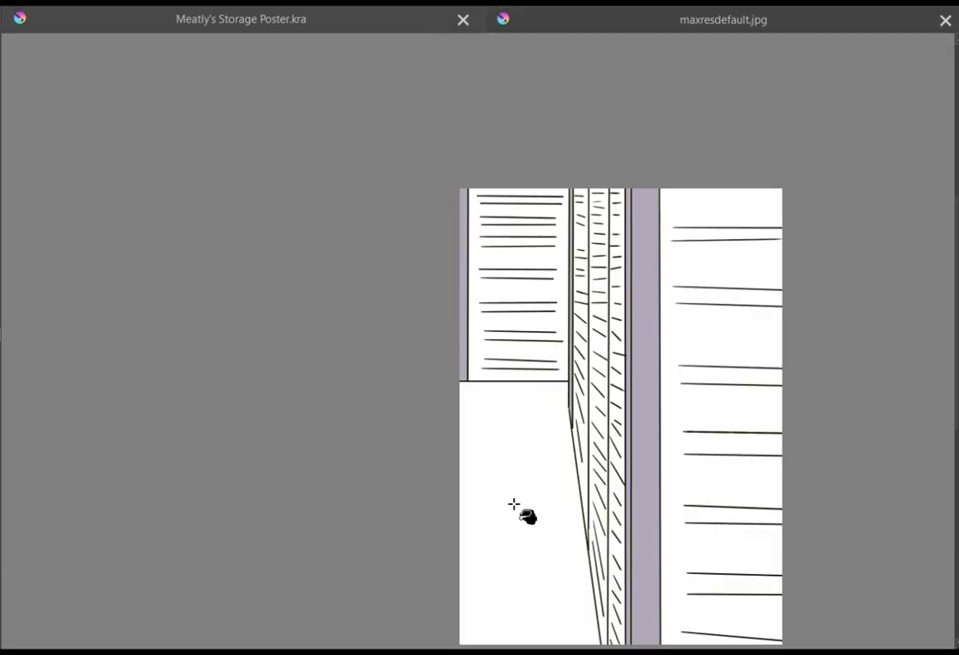
click(514, 508)
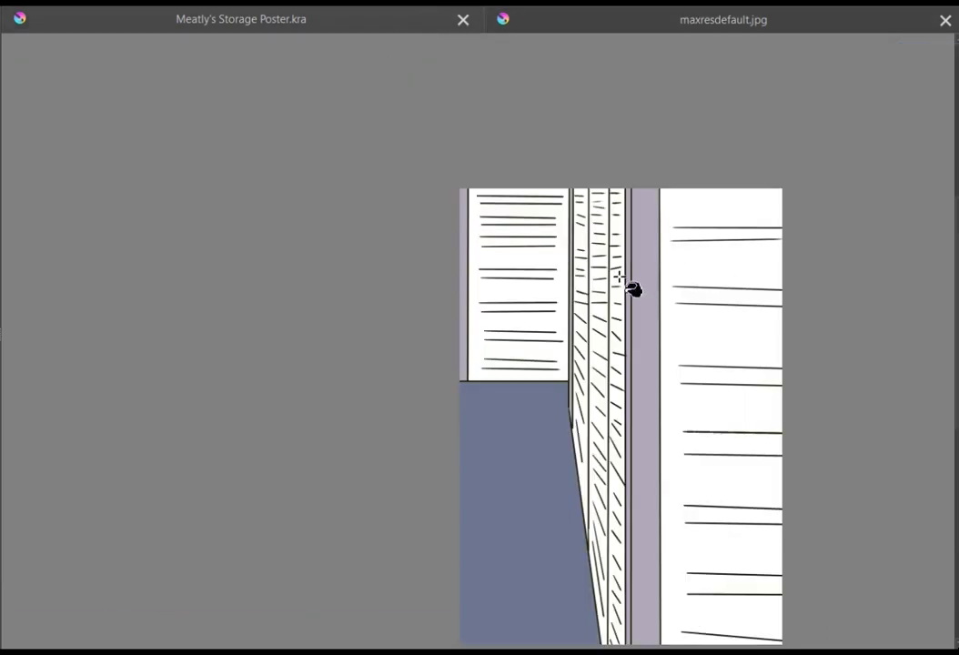
- Fill the large front door, the back door and the receding wall panels with grey-blue and save the poster
click(672, 260)
key(ctrl+s)
click(555, 239)
click(626, 223)
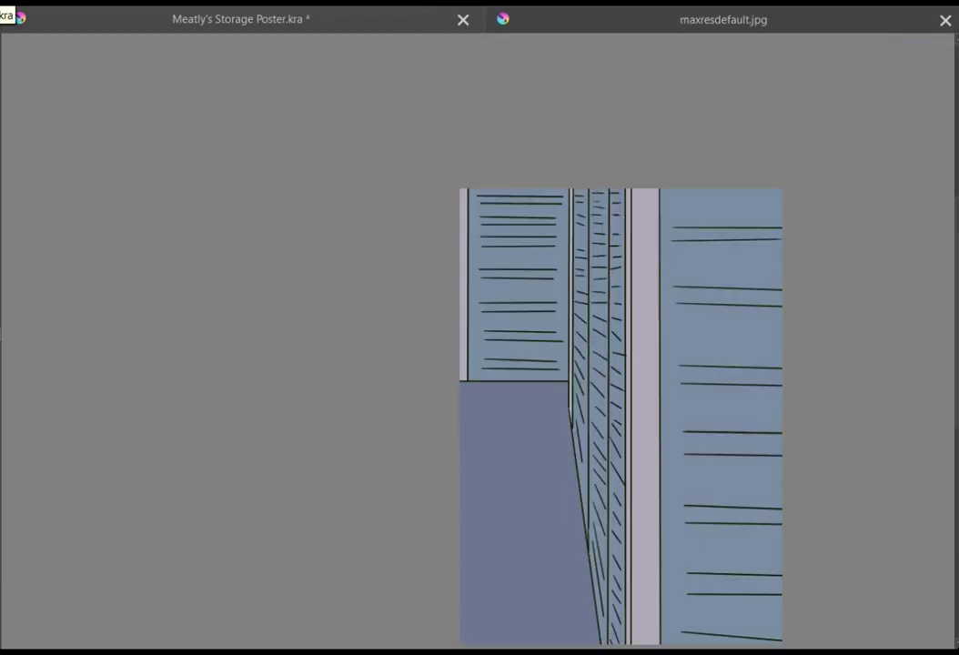
key(ctrl+s)
- Compare the colours with the reference image, refill the shutter doors and panels with a lighter grey-blue and save
scroll(951, 395, down, 1)
click(814, 21)
click(446, 20)
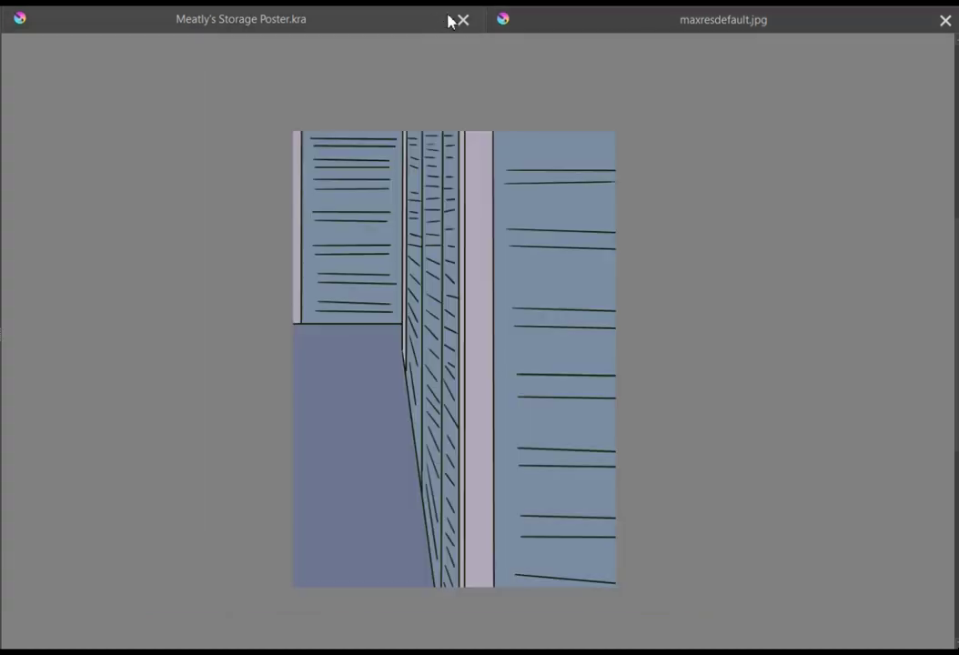
click(557, 206)
click(434, 210)
click(390, 191)
key(ctrl+s)
- Using the reference image, ink the peeking figure's rounded head outline and its solid dark oval eye over the sketch
click(819, 17)
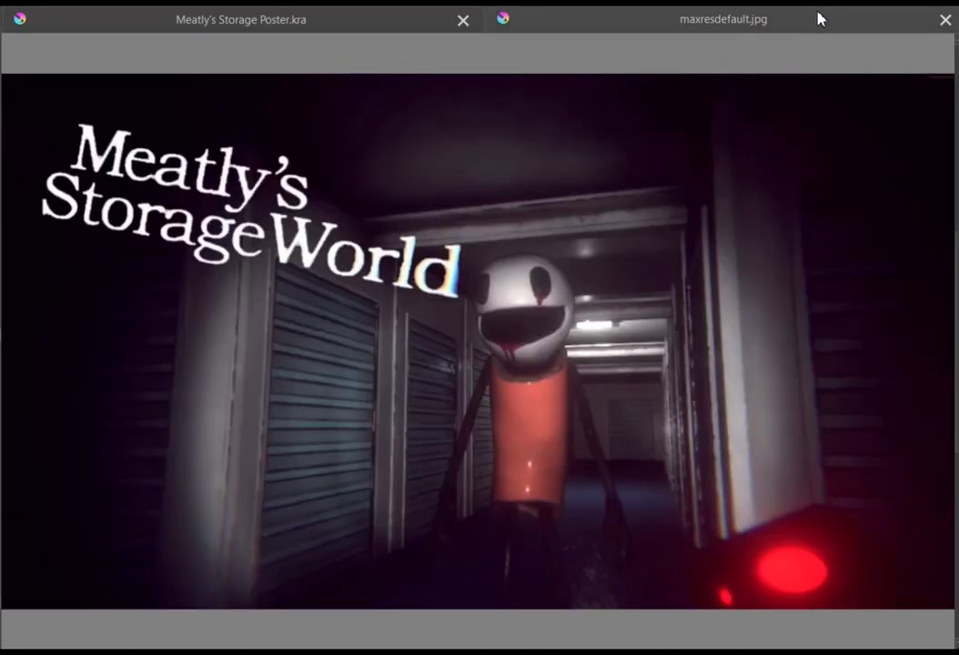
click(406, 14)
scroll(428, 193, up, 4)
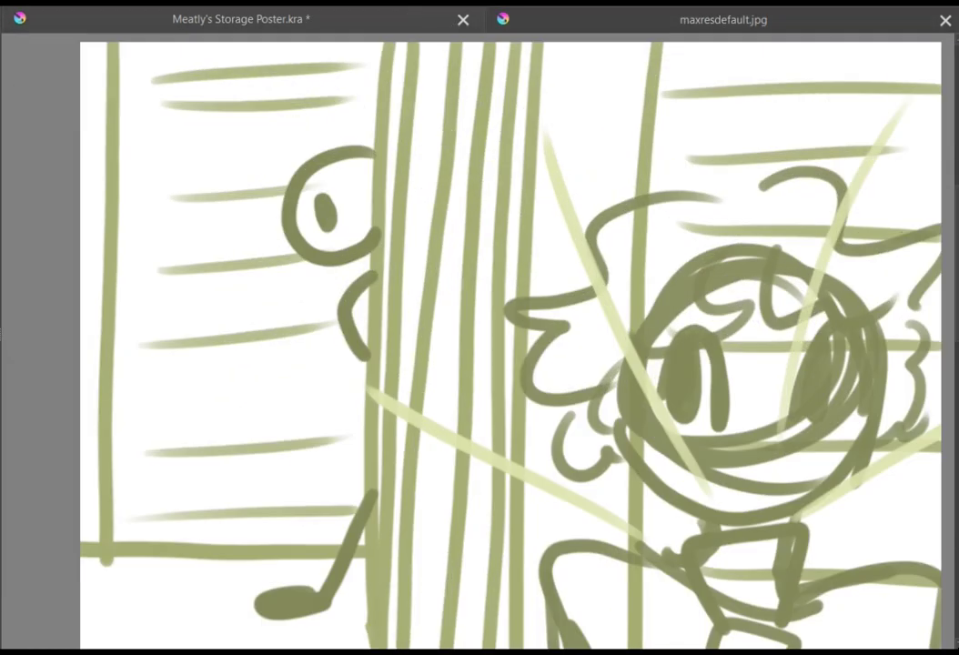
click(692, 20)
click(422, 18)
scroll(355, 186, up, 2)
mouse_move(383, 126)
mouse_down()
mouse_move(262, 190)
mouse_move(332, 301)
mouse_move(342, 277)
mouse_up()
click(674, 23)
click(410, 20)
drag(300, 180, 318, 193)
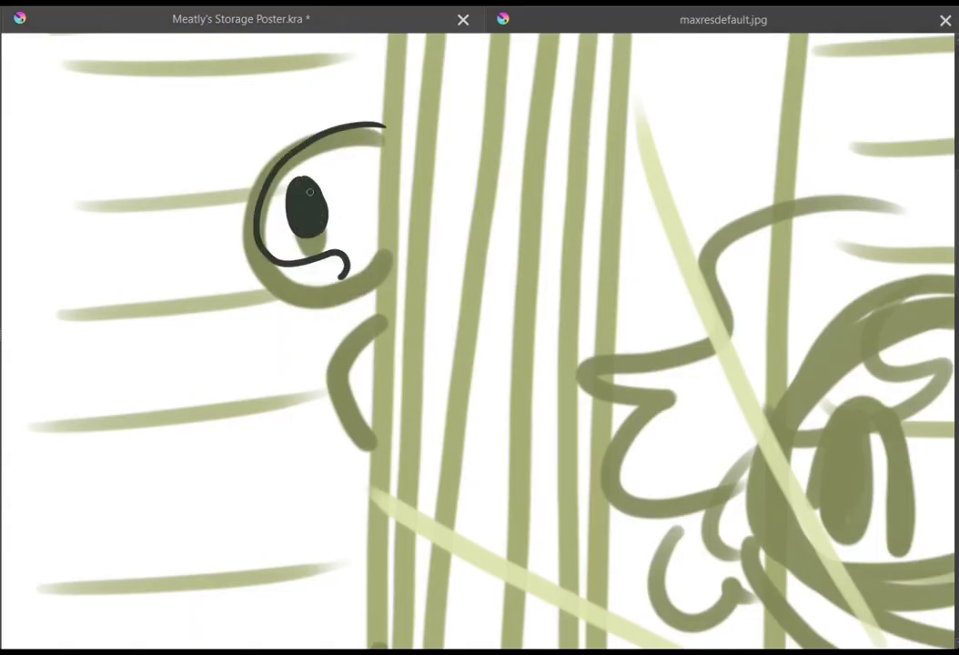
- Ink the peeking figure's lower jaw up to the wall edge and thicken the inner corner of its open mouth
click(701, 20)
click(414, 19)
drag(341, 276, 386, 292)
key(ctrl+z)
mouse_move(342, 277)
mouse_down()
mouse_move(311, 294)
mouse_move(387, 290)
mouse_up()
click(701, 20)
click(414, 19)
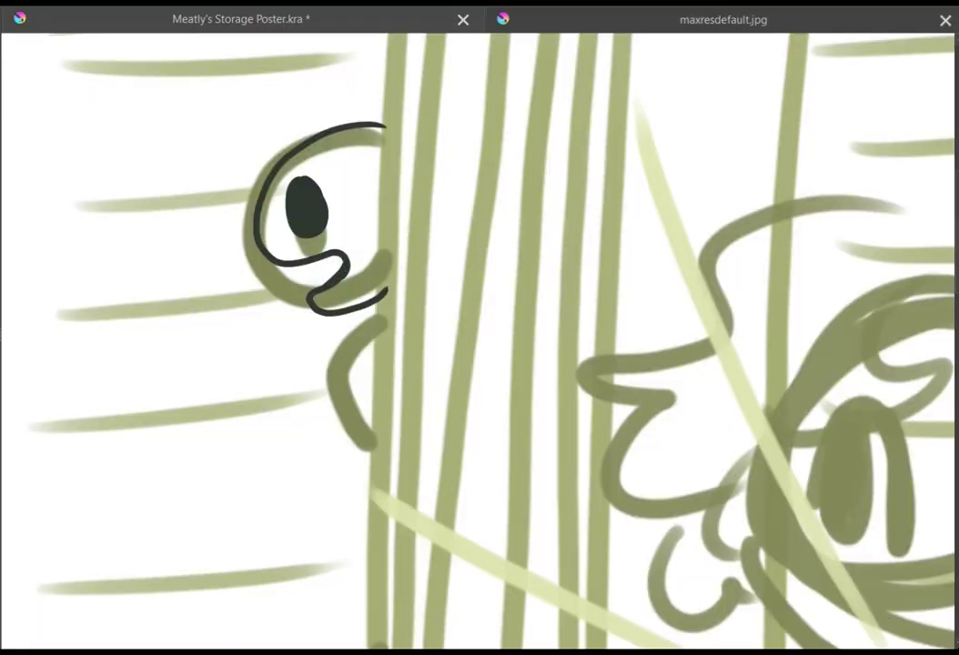
scroll(352, 269, up, 2)
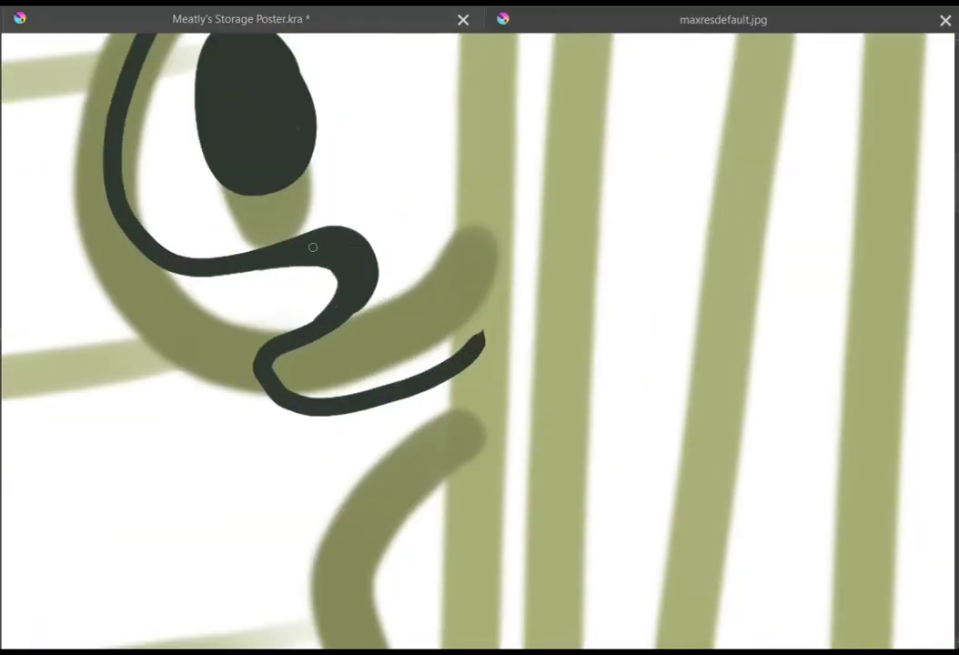
scroll(343, 278, down, 2)
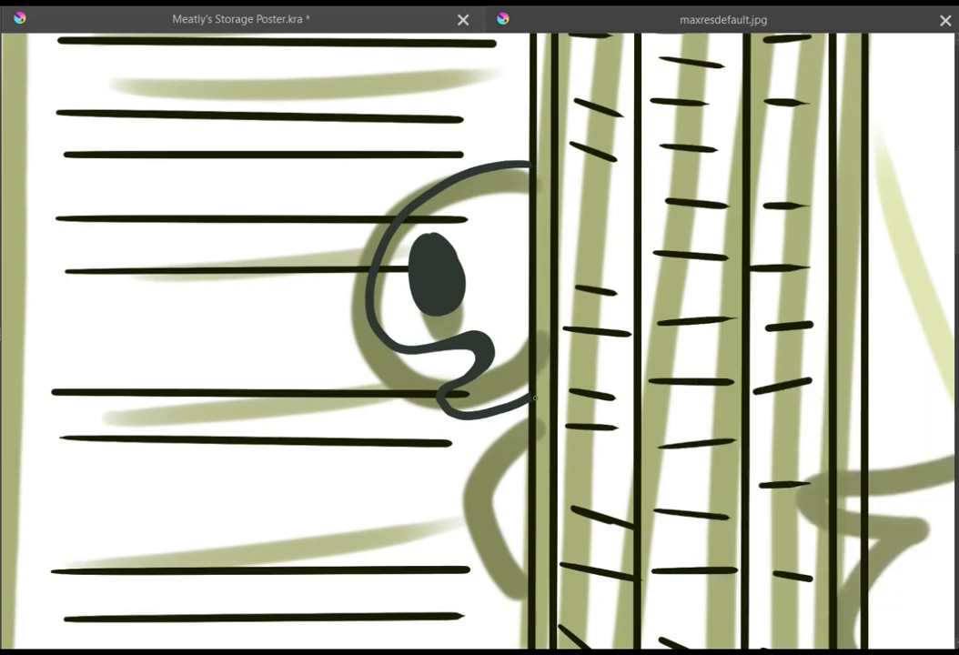
- Outline the peeking figure's body beside the wall edge and paint its solid dark leg and foot
drag(760, 262, 744, 22)
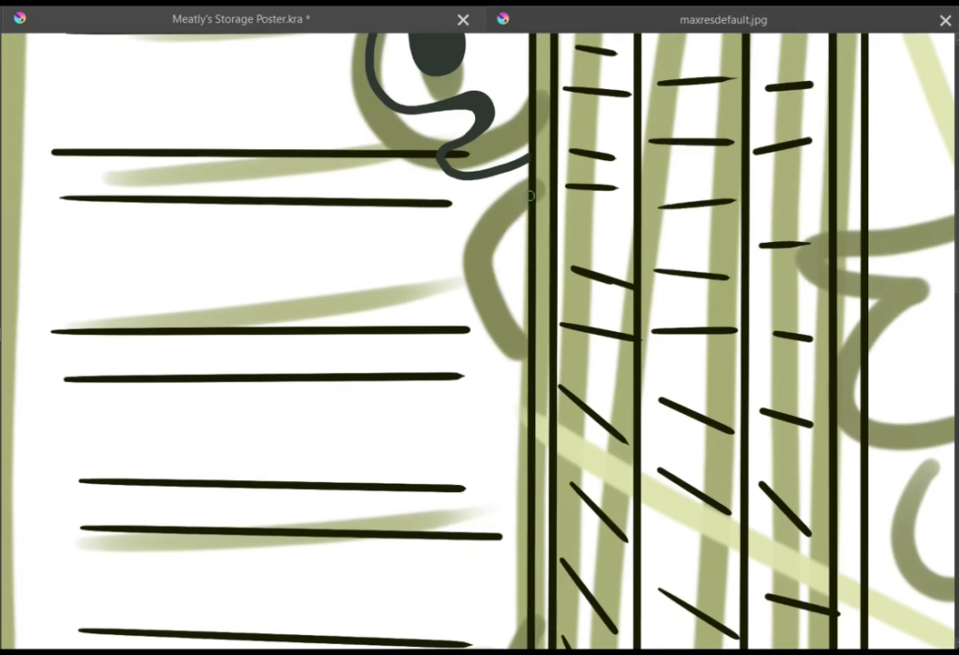
drag(528, 355, 530, 175)
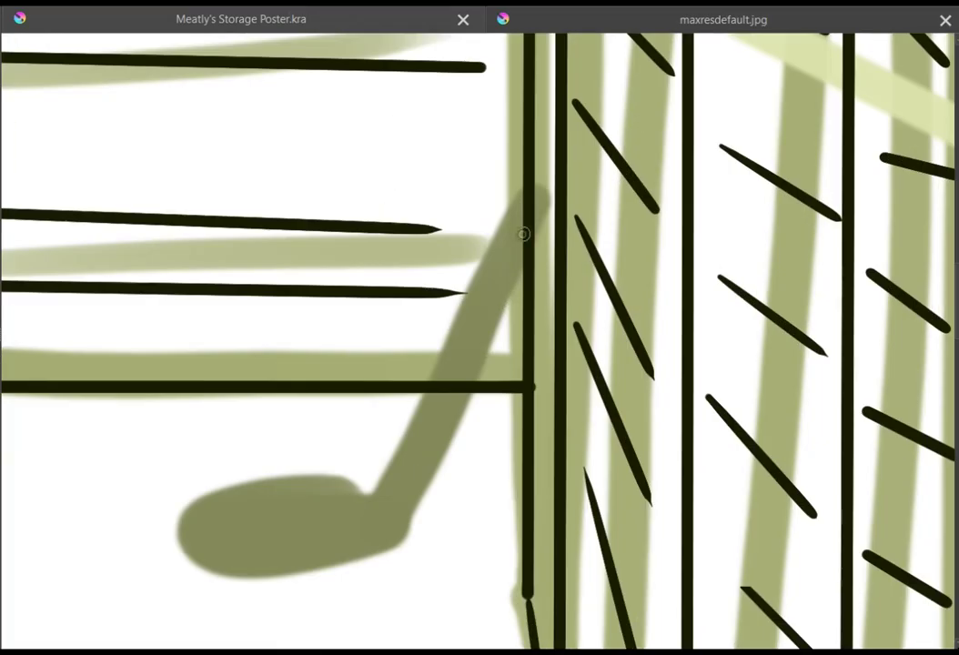
mouse_move(526, 193)
mouse_down()
mouse_move(493, 409)
mouse_move(456, 520)
mouse_move(407, 519)
mouse_move(393, 565)
mouse_up()
scroll(393, 566, up, 1)
scroll(387, 516, down, 2)
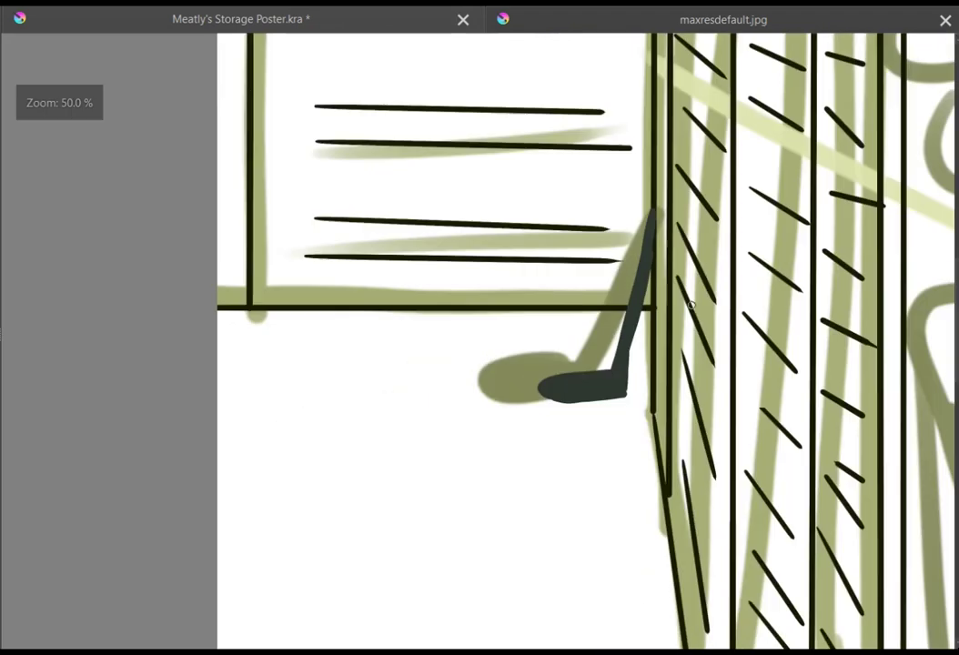
- Fill the peeking figure's head with pale pink and its body with coral red, and save the poster
scroll(188, 168, up, 4)
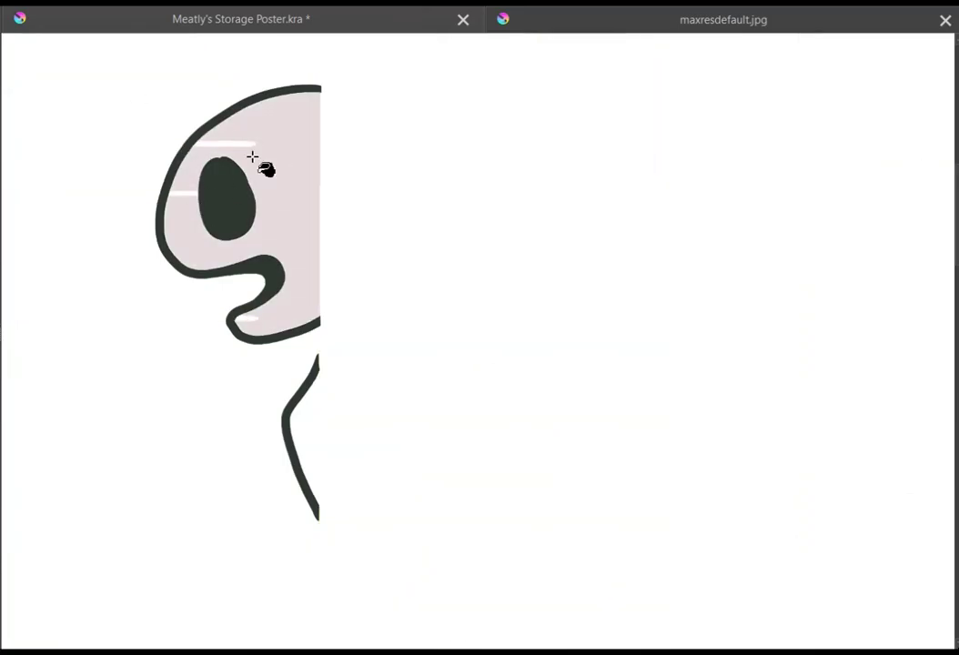
click(252, 158)
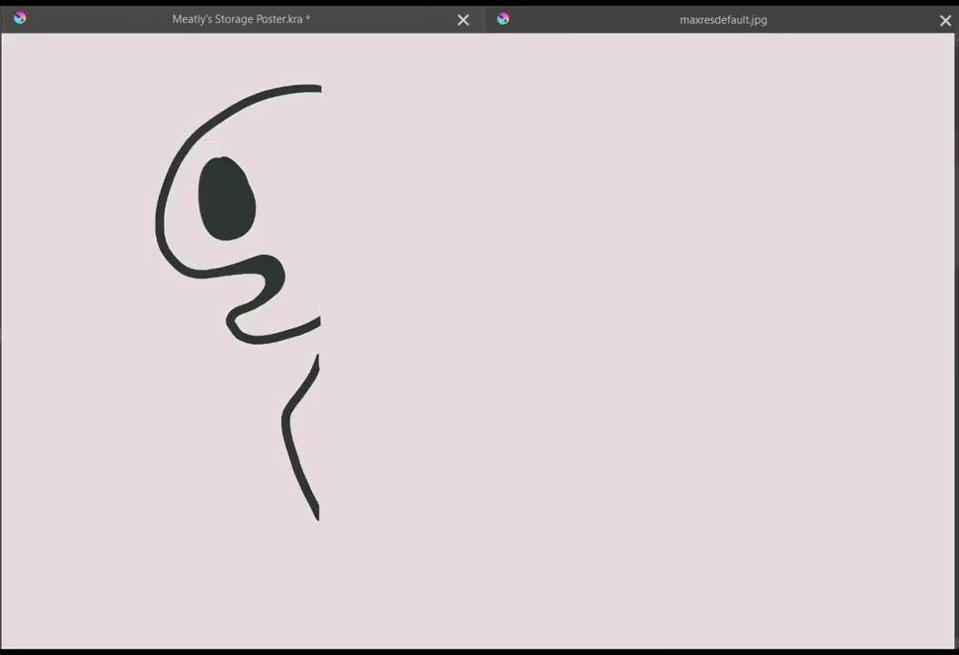
scroll(191, 209, down, 3)
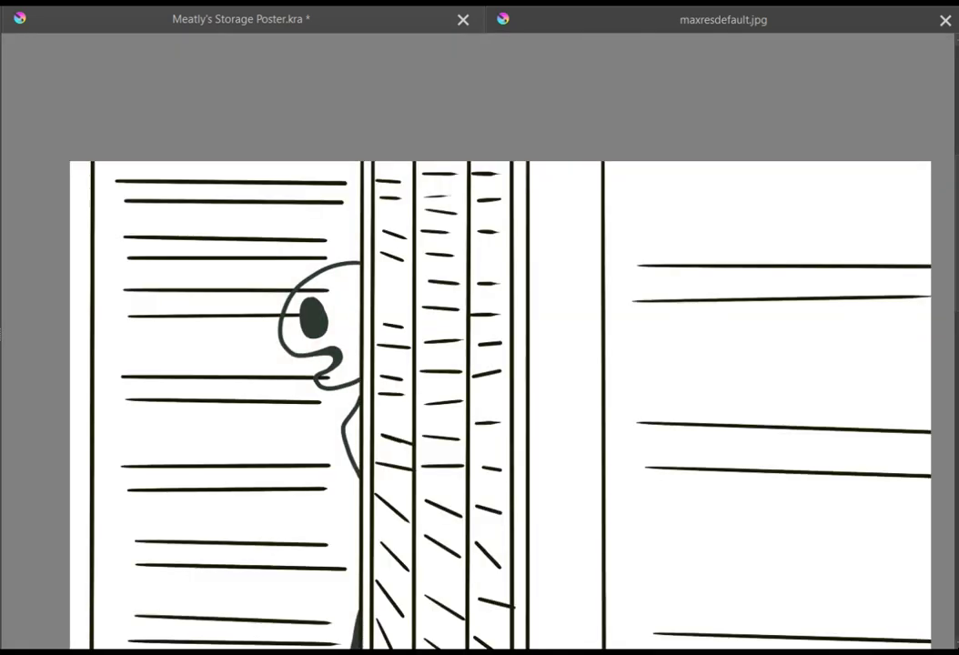
scroll(398, 206, up, 3)
click(343, 320)
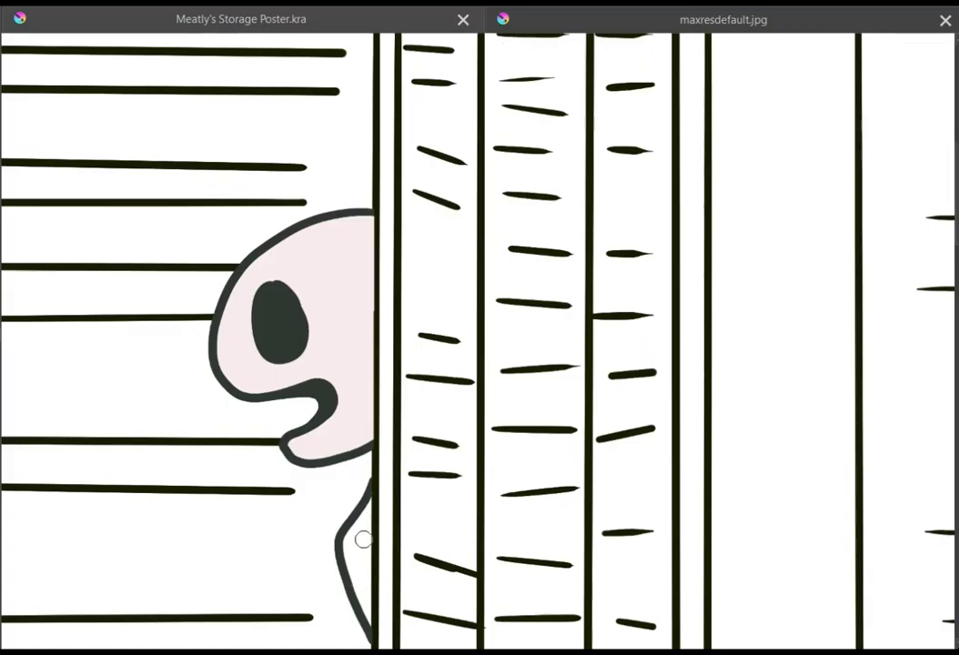
click(362, 545)
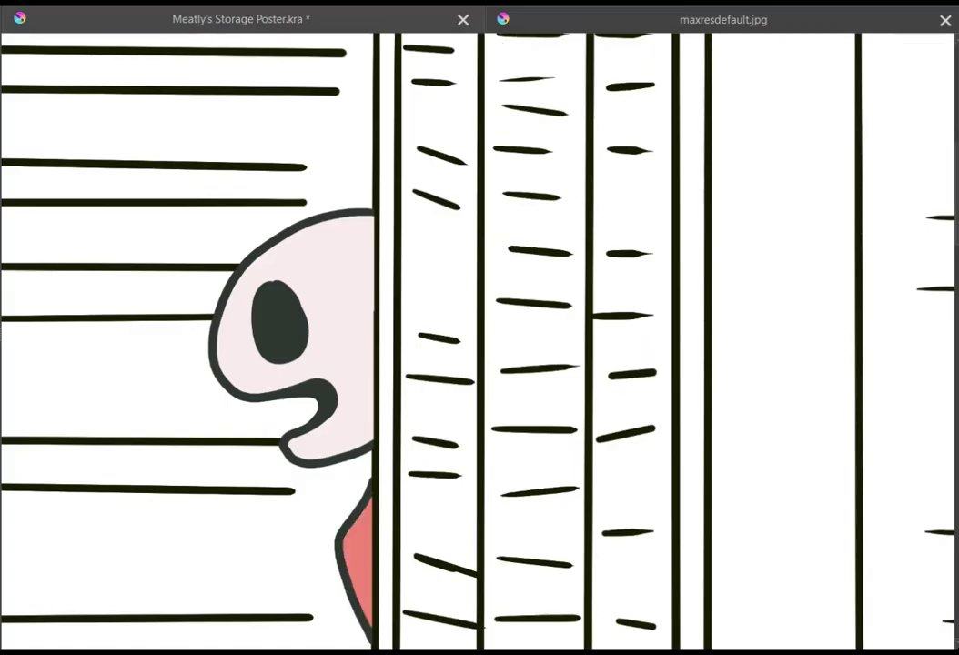
key(ctrl+s)
- Paint dark red blood drips under the peeking figure's eye and at its mouth, and save the poster
scroll(293, 460, up, 1)
drag(272, 314, 299, 306)
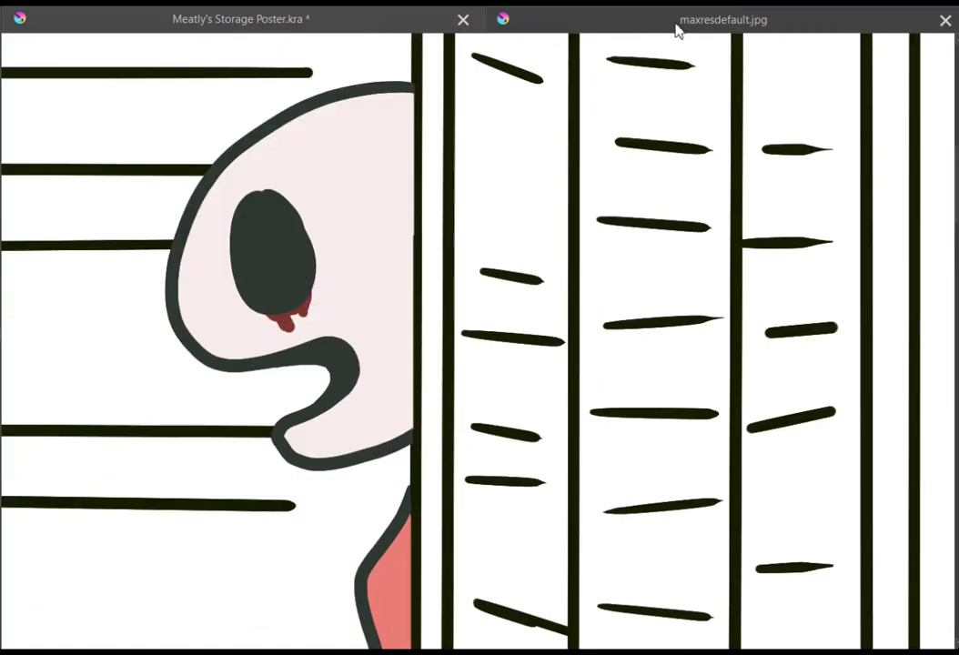
scroll(656, 413, down, 4)
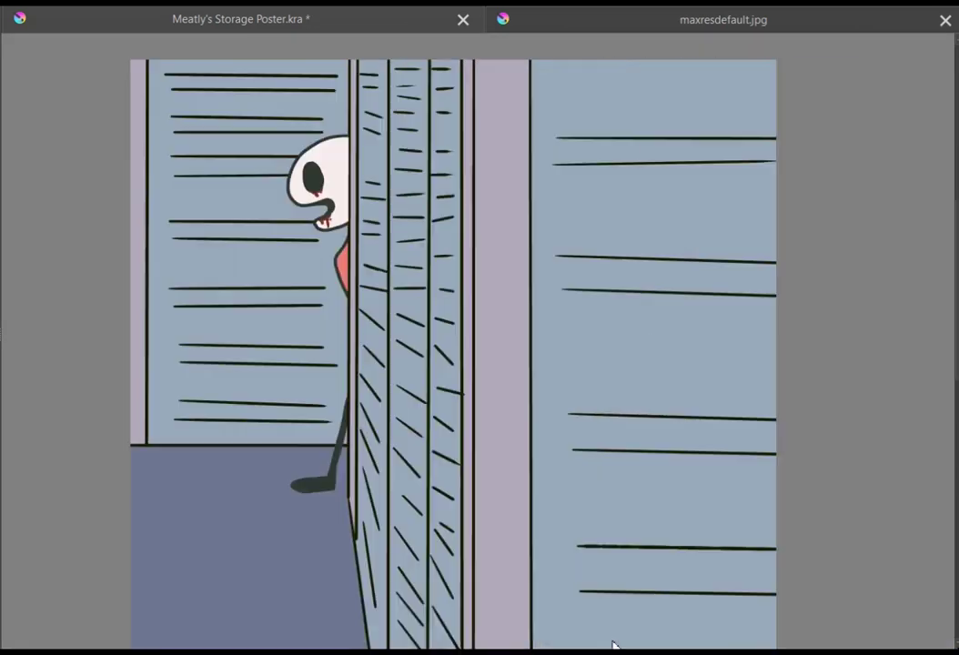
scroll(600, 461, down, 2)
key(ctrl+s)
- Ink the front character's wavy fringe and the curls beside the face over the sketch
scroll(786, 593, up, 1)
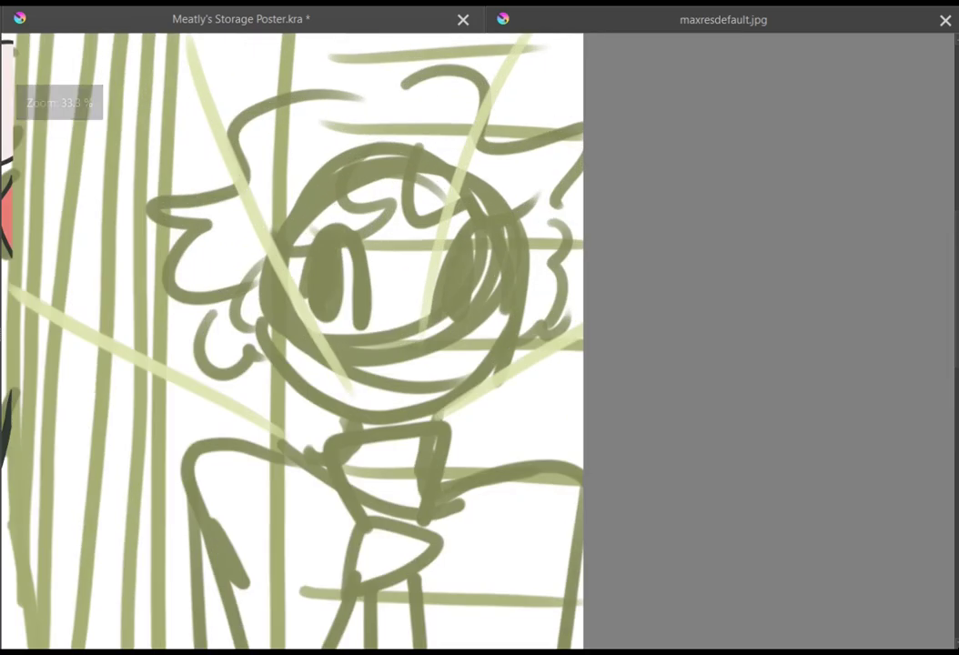
drag(392, 169, 552, 296)
drag(387, 172, 256, 276)
drag(269, 210, 273, 301)
scroll(534, 353, up, 1)
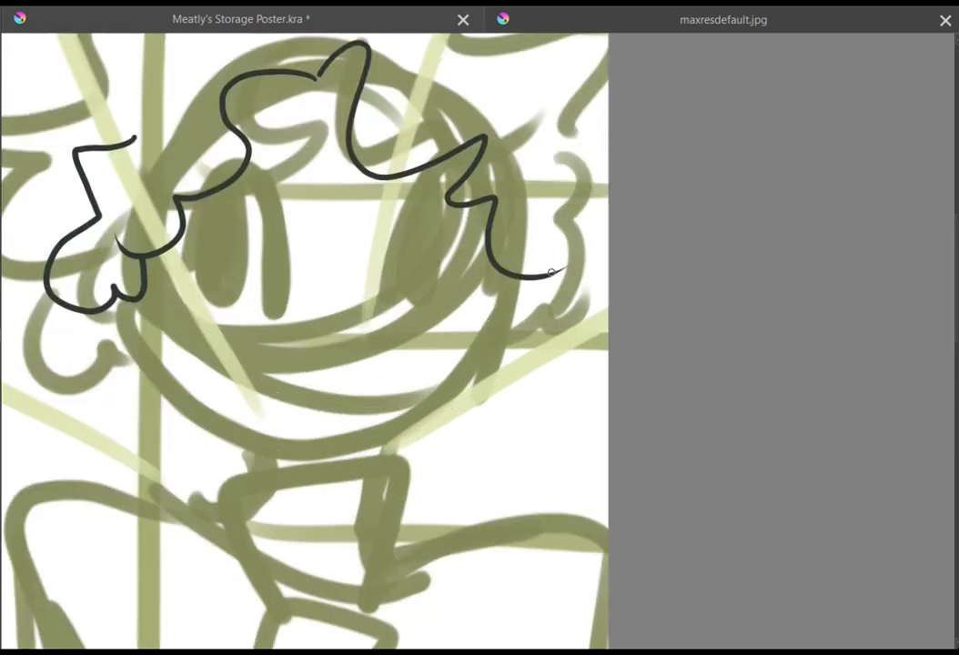
- Ink the front character's rounded lower face outline between the hair curls on both sides
drag(125, 297, 428, 430)
mouse_move(418, 430)
mouse_down()
mouse_move(530, 275)
mouse_move(520, 280)
mouse_up()
key(ctrl+z)
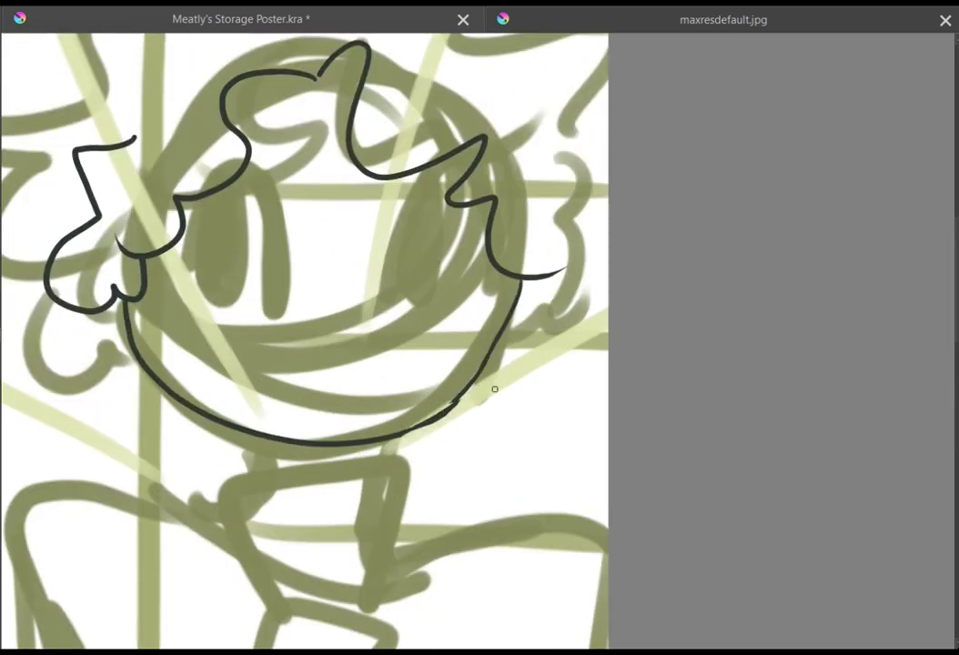
- Ink the front character's nose and right-hand eye outline with its pupil, and fill that pupil with the dark ink colour
key(ctrl+z)
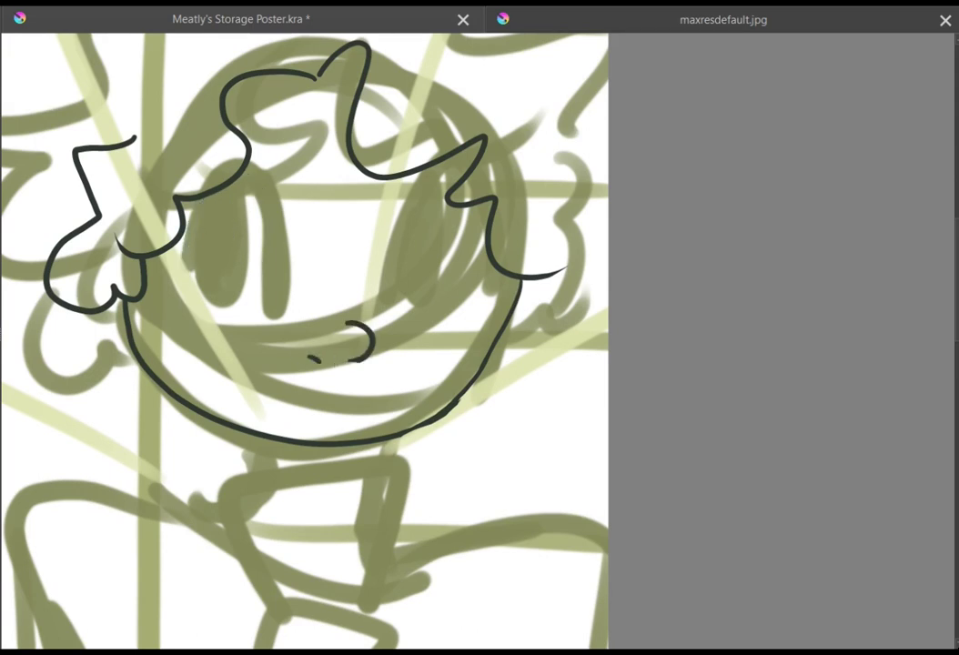
drag(374, 319, 453, 180)
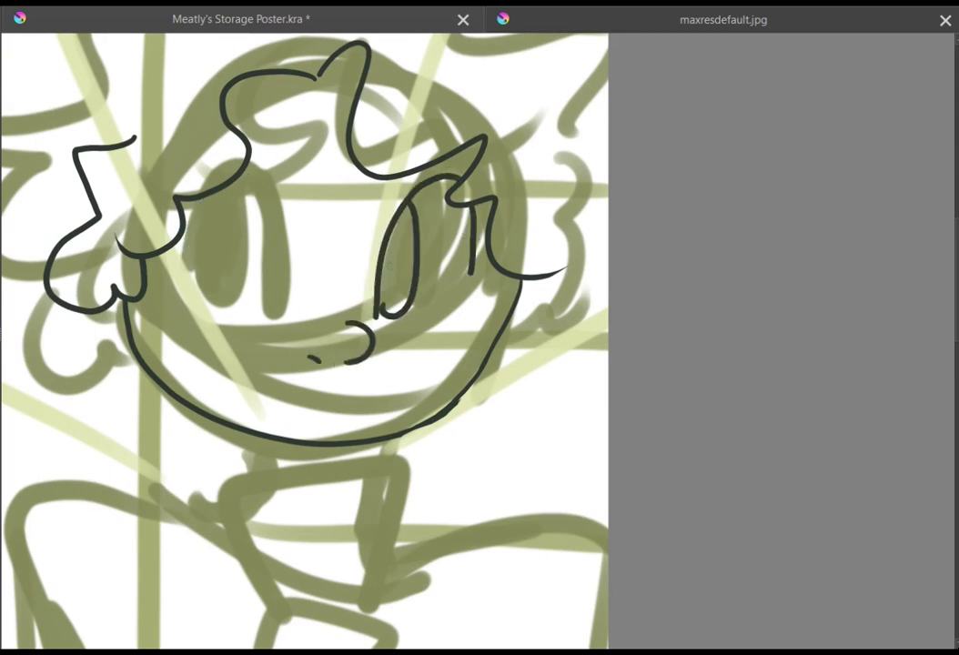
key(f)
click(395, 269)
key(b)
- Try inking the front character's left-hand eye and filling its pupil with the dark ink colour
drag(244, 169, 273, 315)
drag(188, 203, 184, 269)
drag(230, 186, 185, 265)
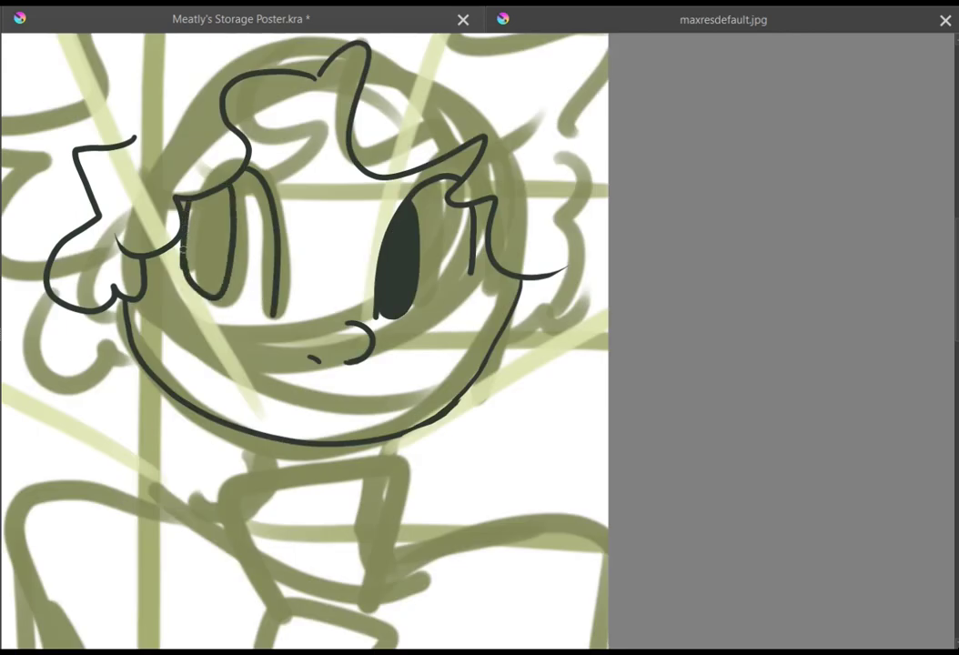
key(f)
click(206, 248)
key(f)
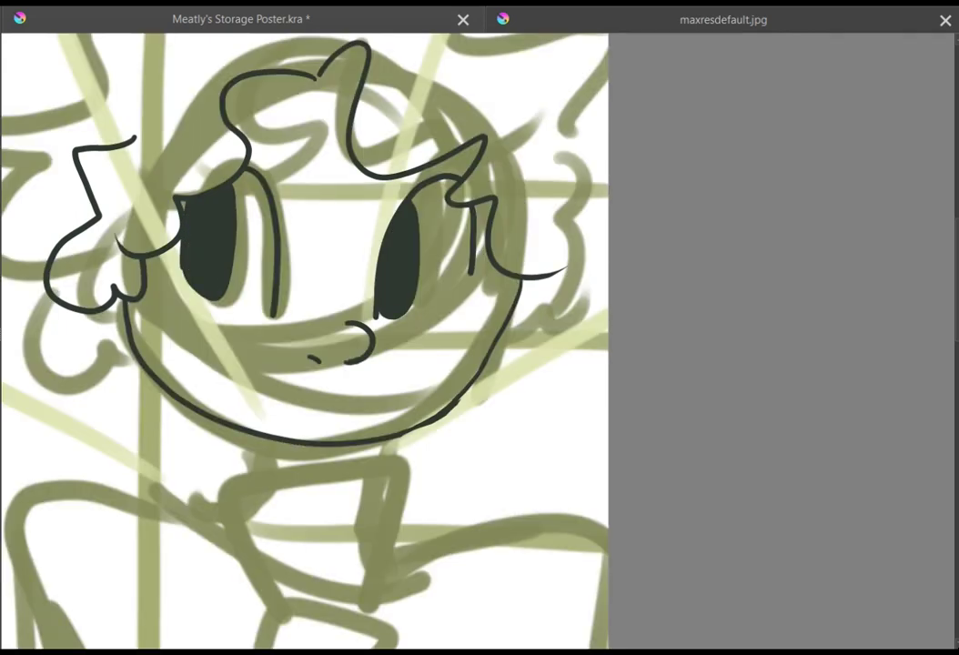
- Undo the pupil fills and the left-hand eye lines
key(ctrl+z)
key(ctrl+z)
key(ctrl+z)
key(ctrl+z)
key(ctrl+z)
key(ctrl+z)
key(ctrl+z)
key(ctrl+z)
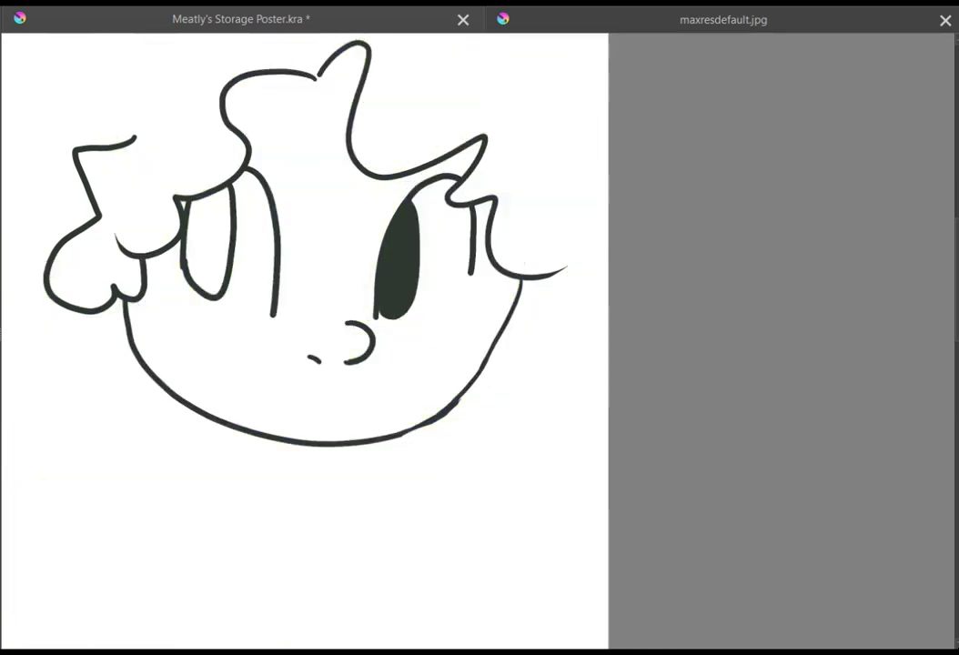
- Redraw the left-hand eye and smaller oval pupils in both eyes, and fill the pupils with the dark ink colour
drag(194, 273, 287, 315)
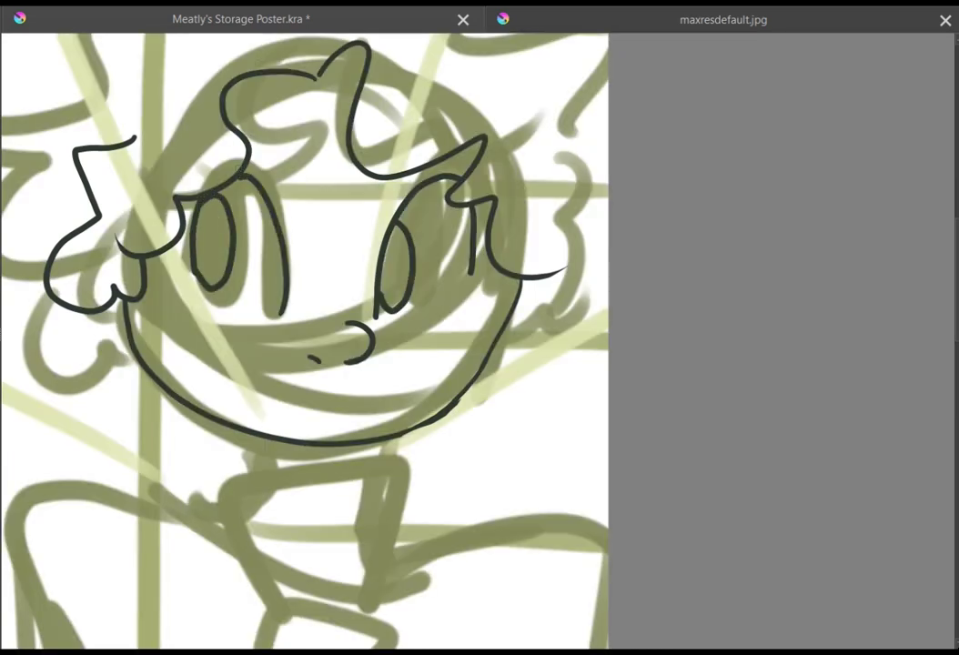
key(ctrl+z)
mouse_move(207, 212)
mouse_down()
mouse_move(202, 284)
mouse_move(198, 269)
mouse_up()
key(f)
click(212, 260)
click(406, 256)
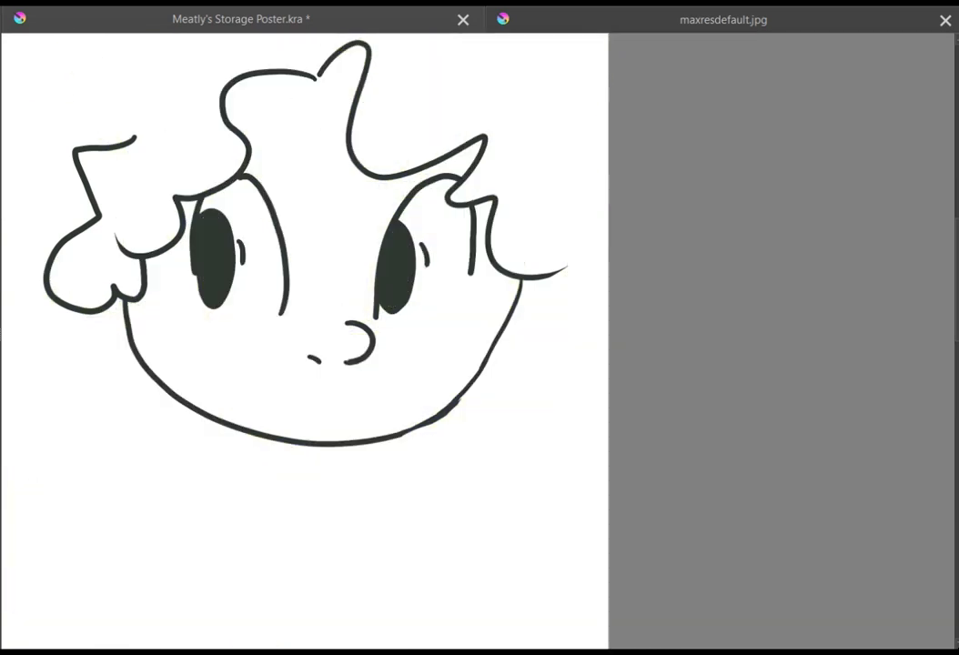
key(f)
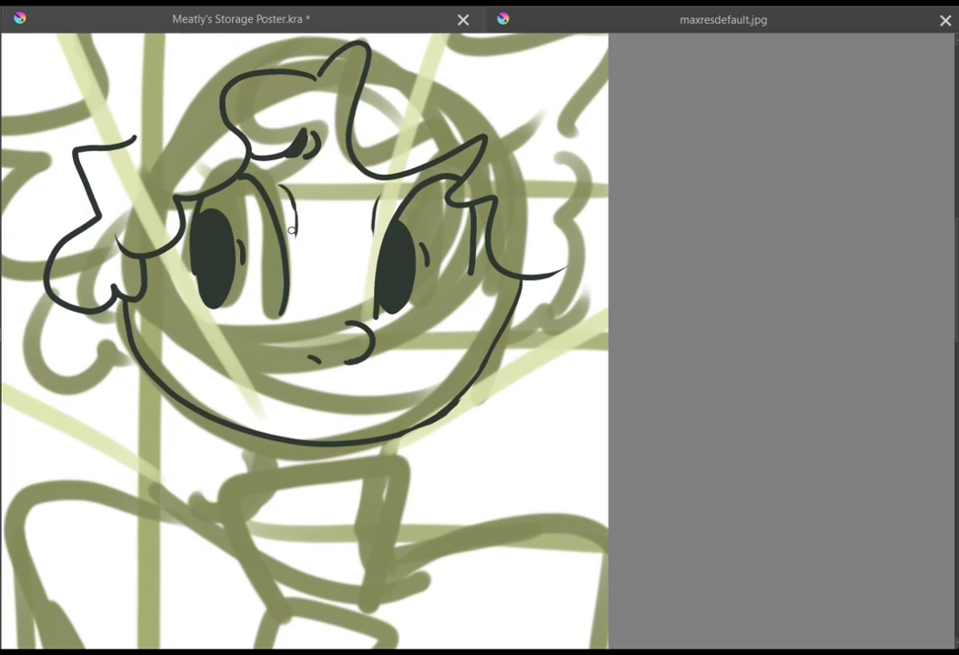
- Save the poster, and ink a hairline across the forehead with dark shading where it meets the fringe
scroll(271, 473, down, 2)
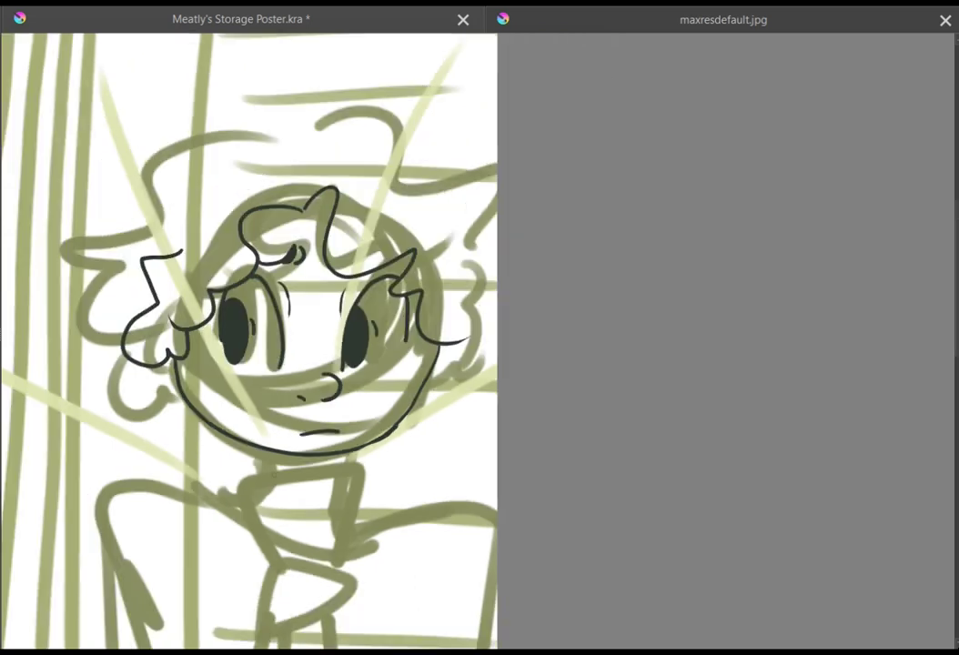
scroll(263, 292, up, 3)
key(ctrl+s)
drag(225, 142, 397, 132)
drag(401, 84, 398, 128)
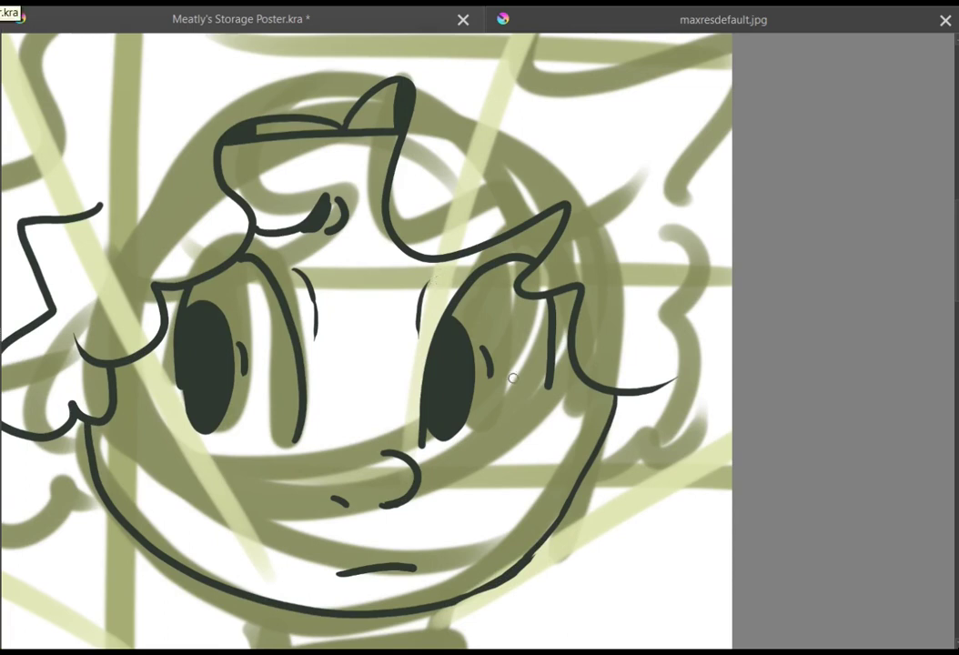
- Ink the curly hair outline around the front character's head, with short curl lines inside and small curls beside the face
scroll(513, 378, down, 2)
drag(473, 139, 673, 273)
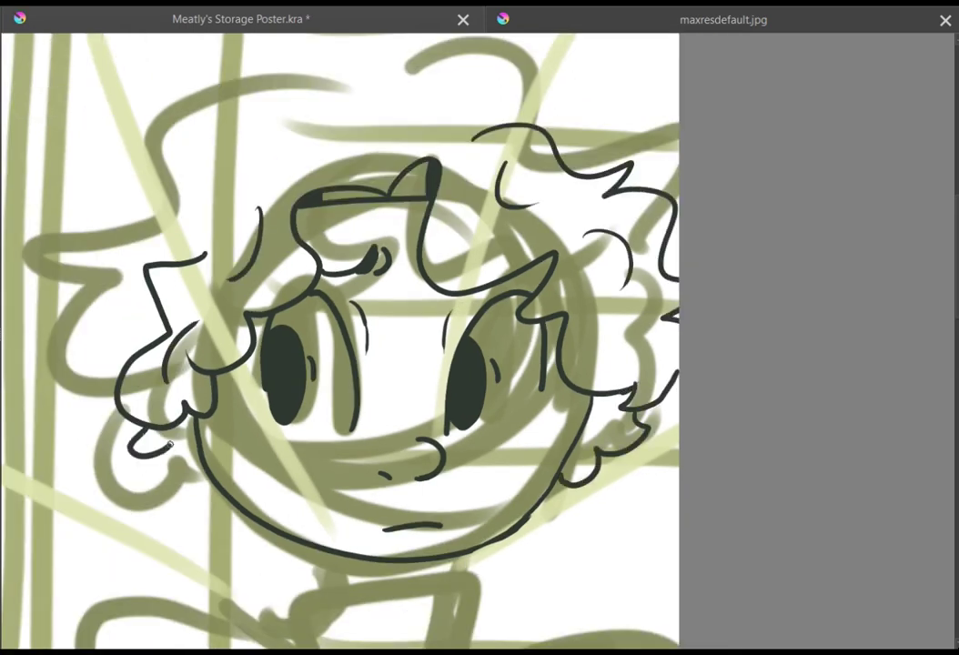
drag(452, 285, 444, 366)
mouse_move(340, 171)
mouse_down()
mouse_move(362, 173)
mouse_move(348, 198)
mouse_up()
key(ctrl+z)
mouse_move(363, 175)
mouse_down()
mouse_move(652, 209)
mouse_move(84, 528)
mouse_move(118, 260)
mouse_move(105, 463)
mouse_up()
key(ctrl+z)
drag(269, 232, 324, 229)
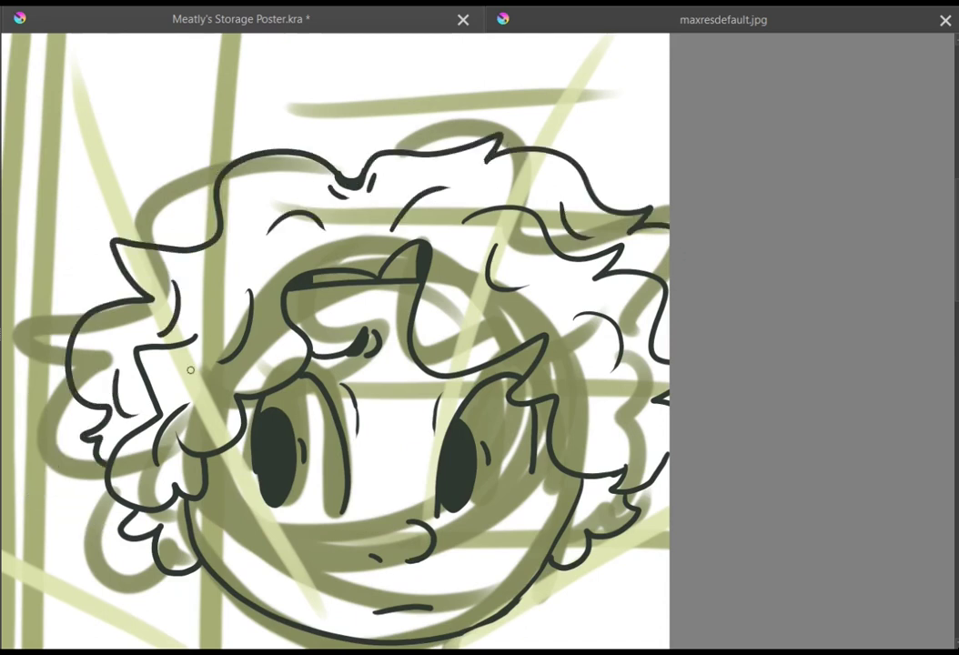
scroll(673, 373, down, 2)
drag(339, 457, 348, 465)
- Ink the front character's neck with a dark shadow under the chin, and the curved shirt collar beneath it
drag(552, 629, 552, 240)
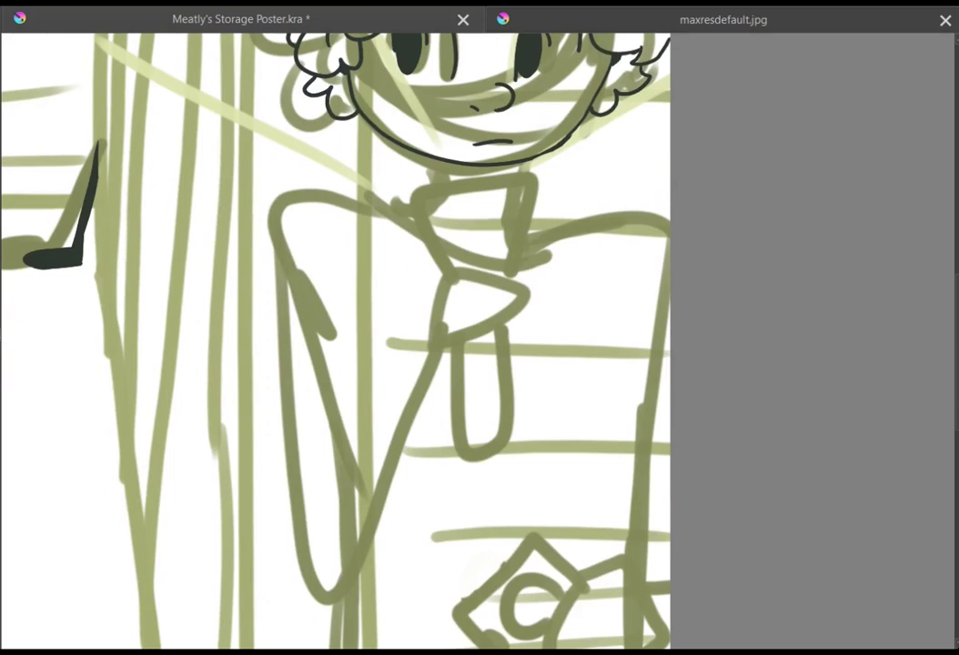
scroll(551, 240, up, 1)
drag(389, 122, 344, 189)
drag(393, 126, 465, 148)
drag(523, 118, 552, 242)
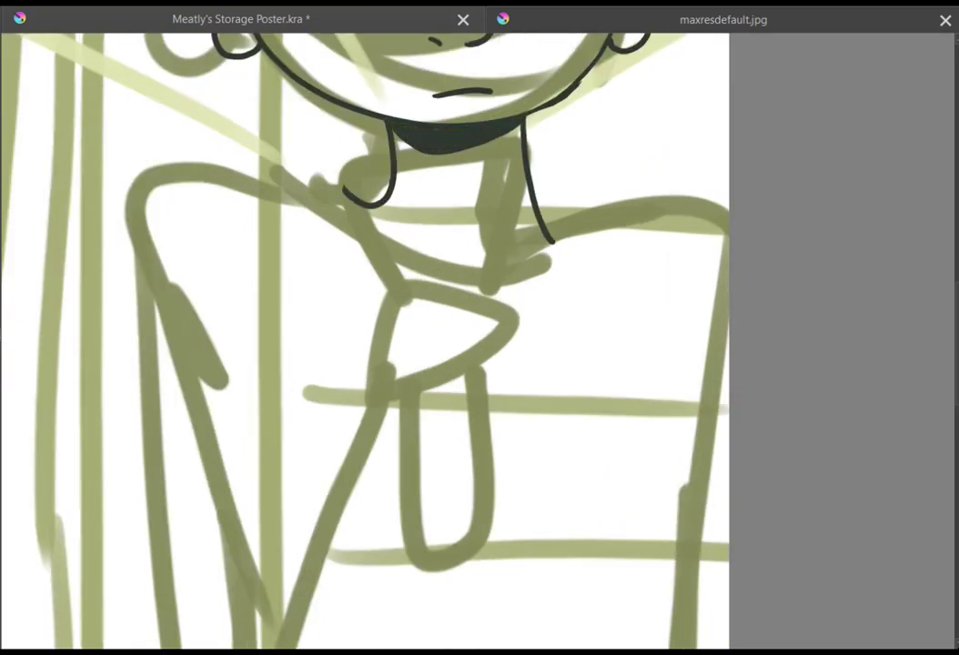
drag(423, 173, 450, 222)
drag(334, 190, 571, 208)
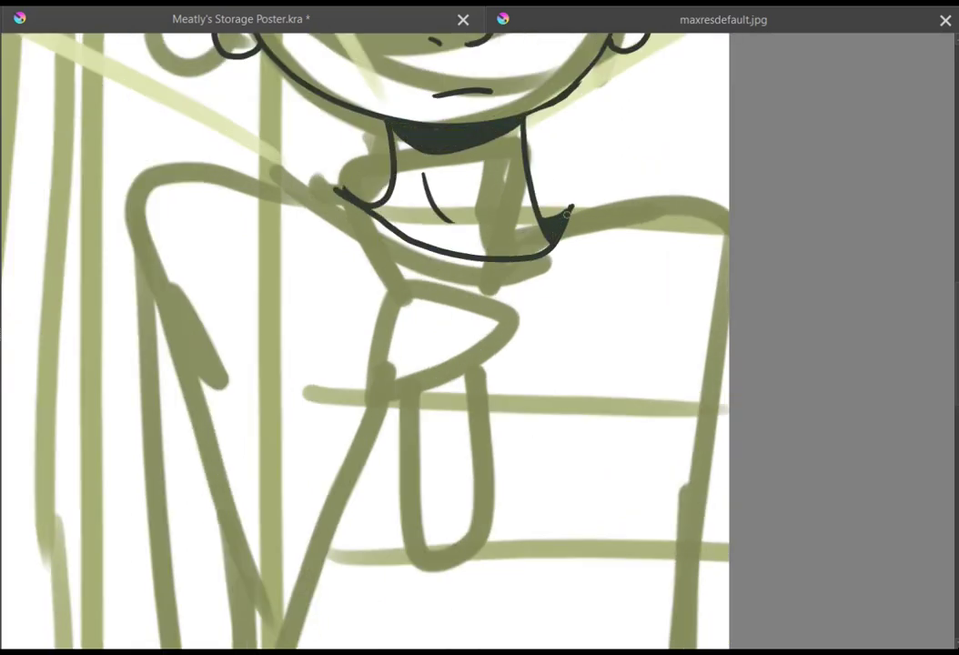
- Ink both shoulders, the left-hand short sleeve and the right-hand side of the shirt over the sketch
drag(343, 193, 133, 190)
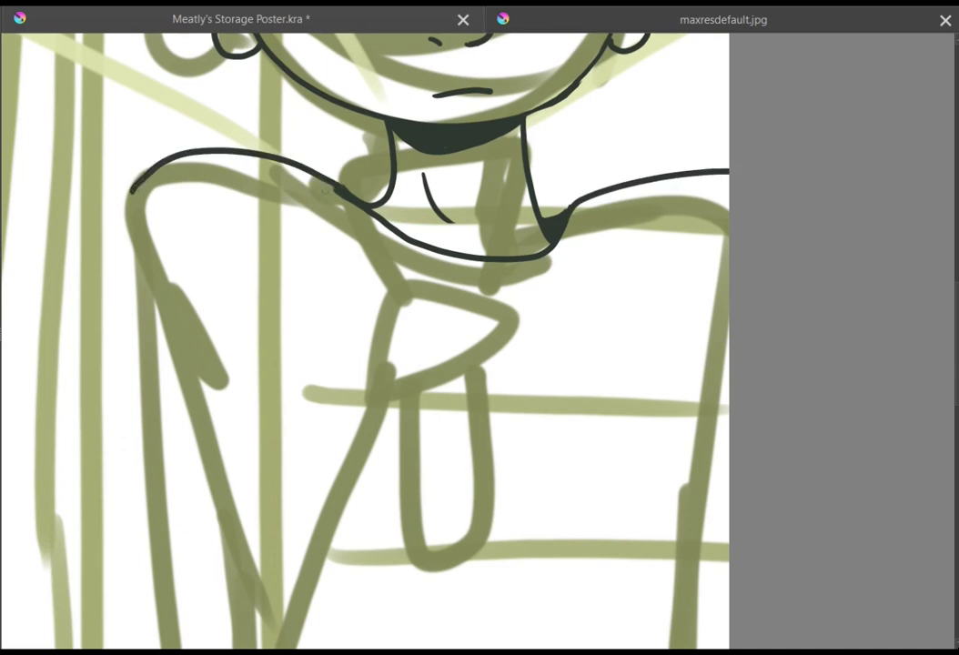
drag(694, 369, 705, 101)
scroll(717, 101, down, 1)
scroll(810, 283, down, 1)
drag(749, 133, 727, 262)
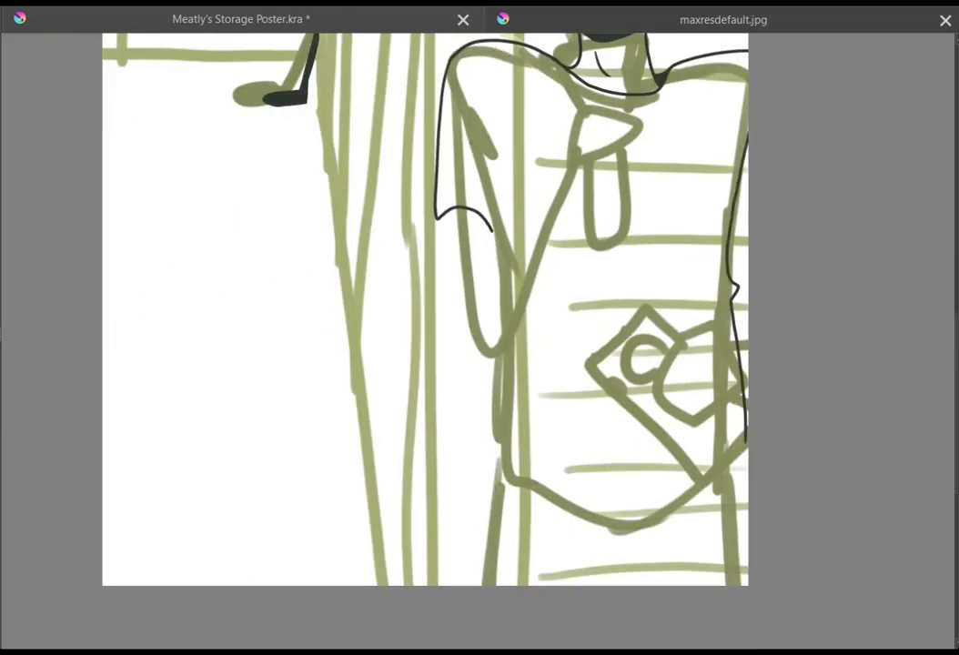
- Ink the shirt's left-hand side and curved hem, and add fold lines across the waist
scroll(540, 300, up, 2)
scroll(540, 299, down, 2)
drag(452, 60, 742, 505)
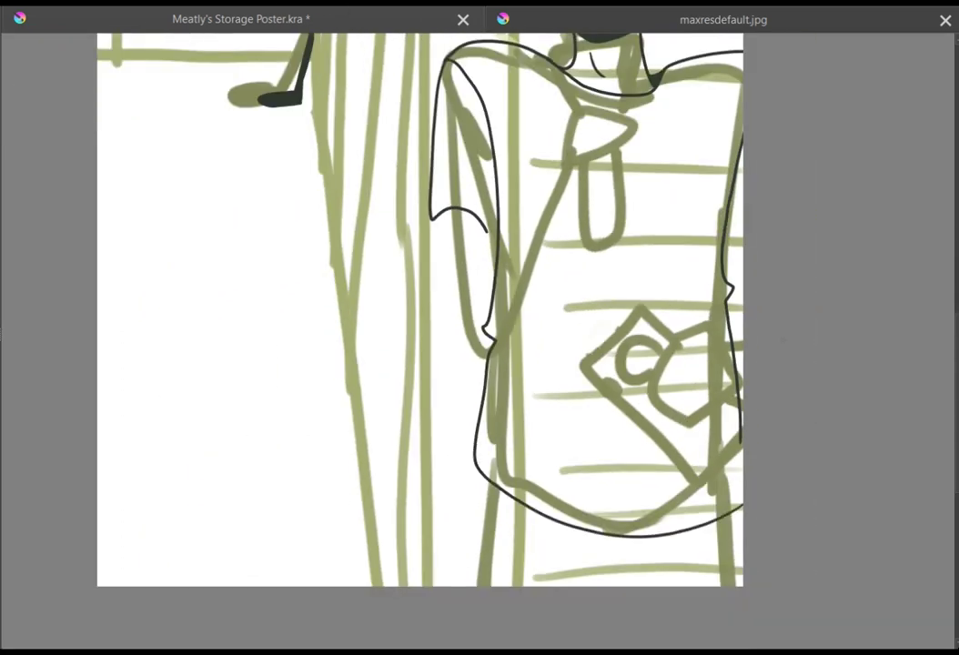
scroll(847, 157, up, 1)
mouse_move(310, 42)
mouse_down()
mouse_move(495, 621)
mouse_move(628, 605)
mouse_up()
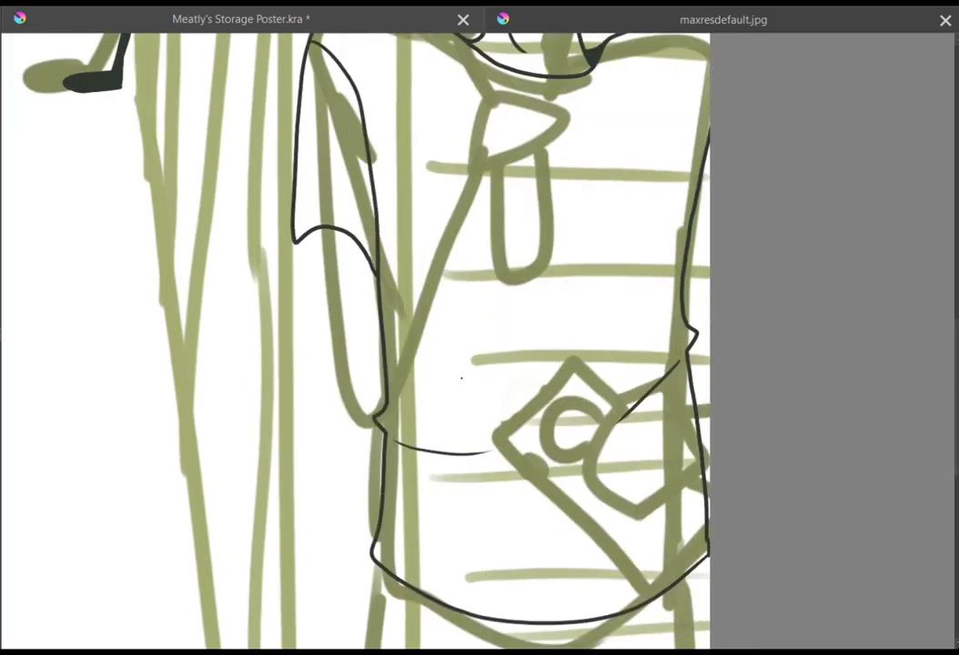
- Ink the outer leg lines from the shirt hem to the canvas edge, and save the poster
drag(691, 473, 713, 99)
scroll(713, 99, down, 1)
drag(487, 168, 481, 291)
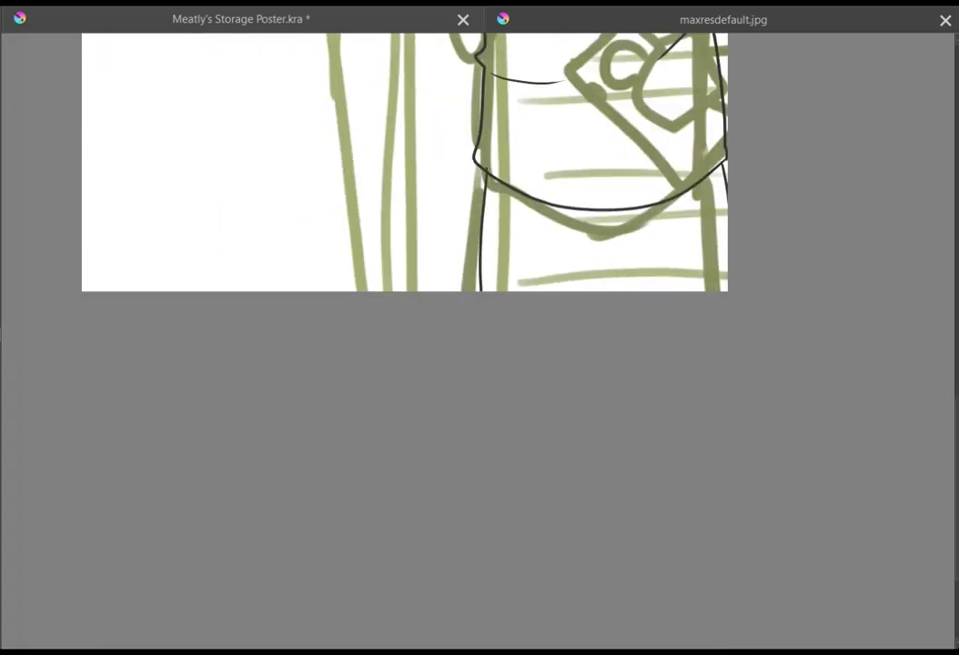
drag(766, 33, 766, 458)
scroll(769, 455, up, 1)
key(ctrl+s)
- Ink the bent left-hand arm from the sleeve down to the elbow and up to the hand at the chest
drag(321, 305, 412, 475)
drag(478, 240, 351, 542)
key(ctrl+z)
mouse_move(483, 307)
mouse_down()
mouse_move(482, 274)
mouse_move(360, 542)
mouse_up()
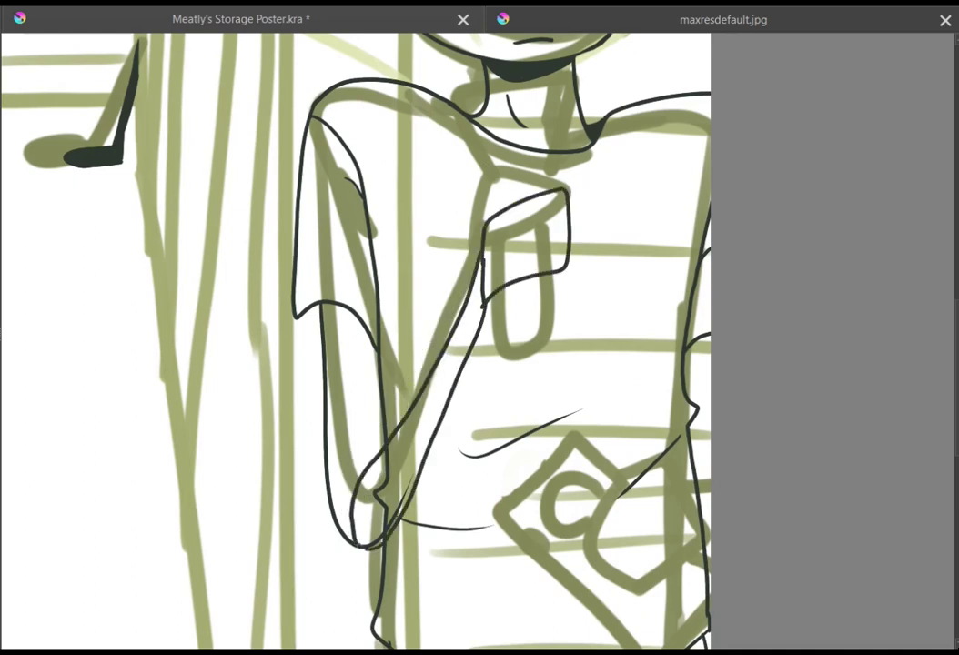
- Ink the other hand at the waist and the outline of the tilted camera it holds
drag(412, 489, 412, 339)
drag(629, 323, 691, 390)
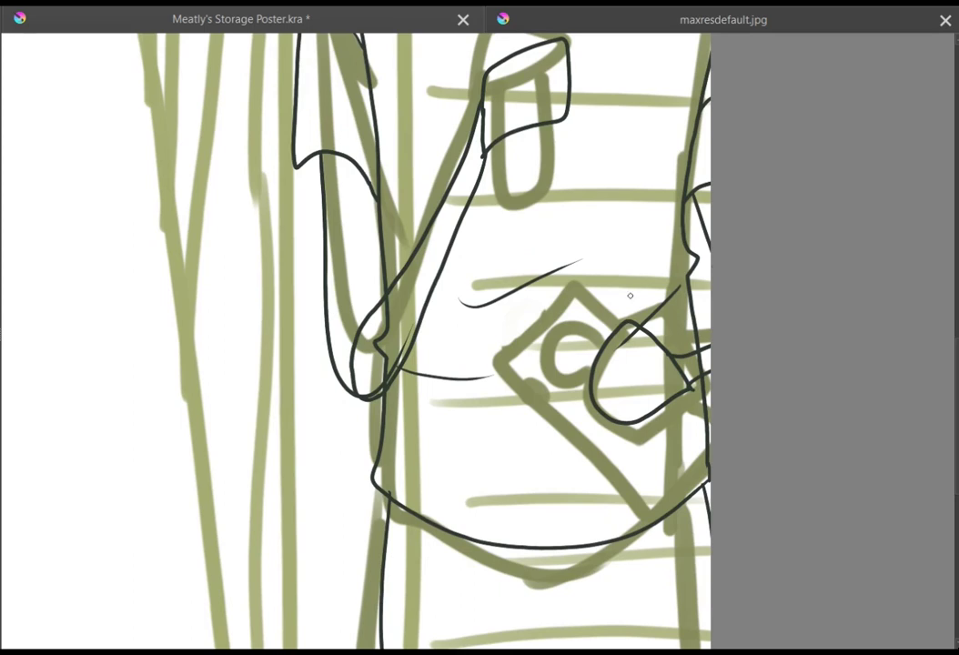
mouse_move(622, 322)
mouse_down()
mouse_move(641, 487)
mouse_move(526, 437)
mouse_up()
scroll(664, 490, up, 2)
click(606, 499)
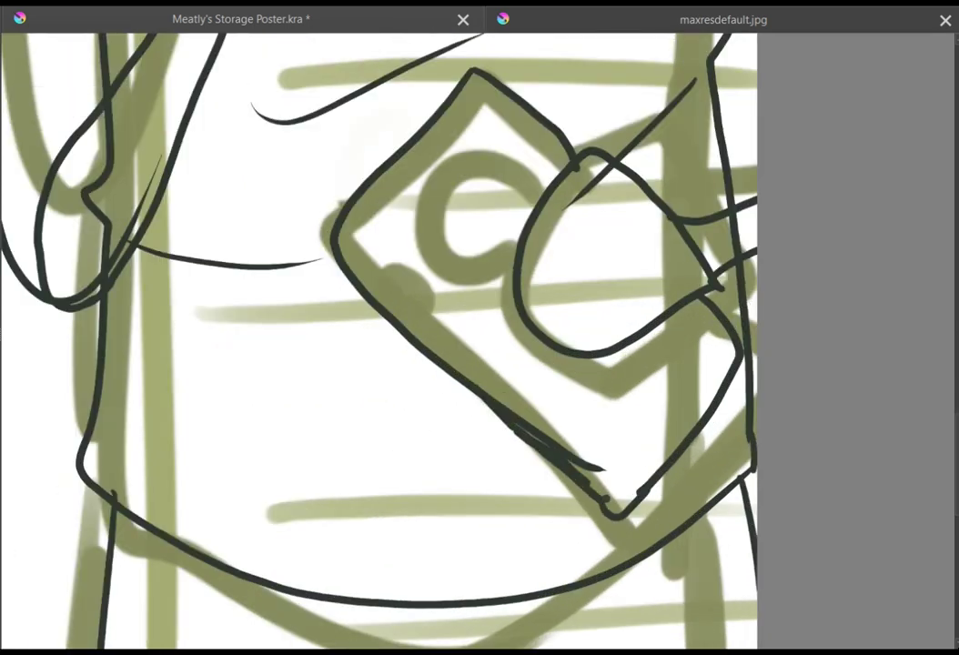
- Ink the camera's edge lines, round lens and small side button, and save the poster
drag(356, 236, 434, 309)
drag(466, 340, 568, 441)
drag(582, 448, 624, 488)
mouse_move(488, 137)
mouse_down()
mouse_move(522, 208)
mouse_move(488, 142)
mouse_up()
drag(382, 277, 391, 282)
scroll(659, 351, down, 2)
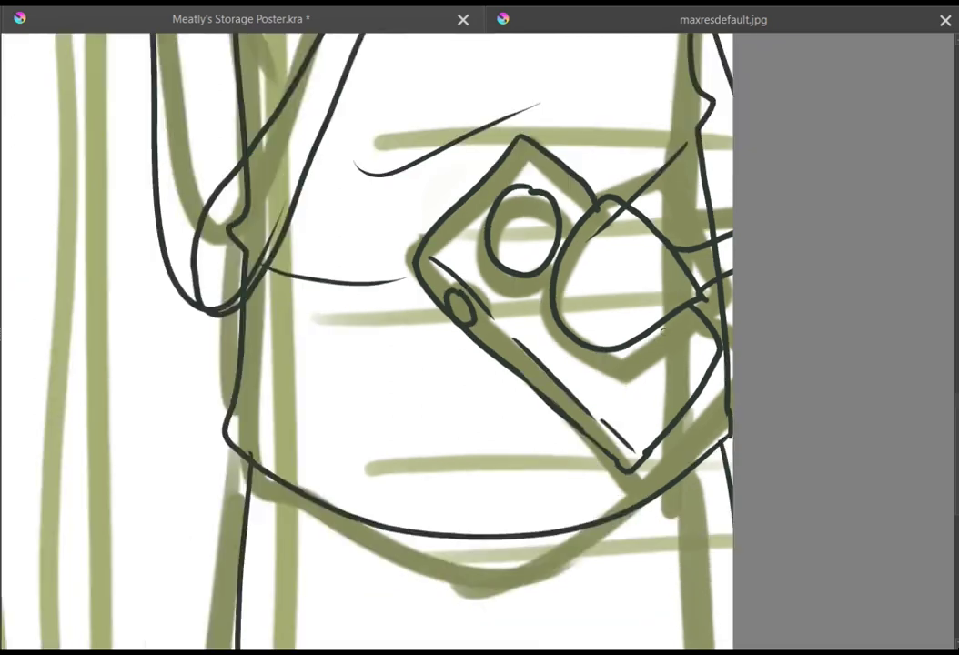
key(ctrl+s)
- Ink the microphone's head above the raised hand and its rounded handle below it, and save the poster
drag(694, 283, 694, 635)
scroll(628, 362, up, 1)
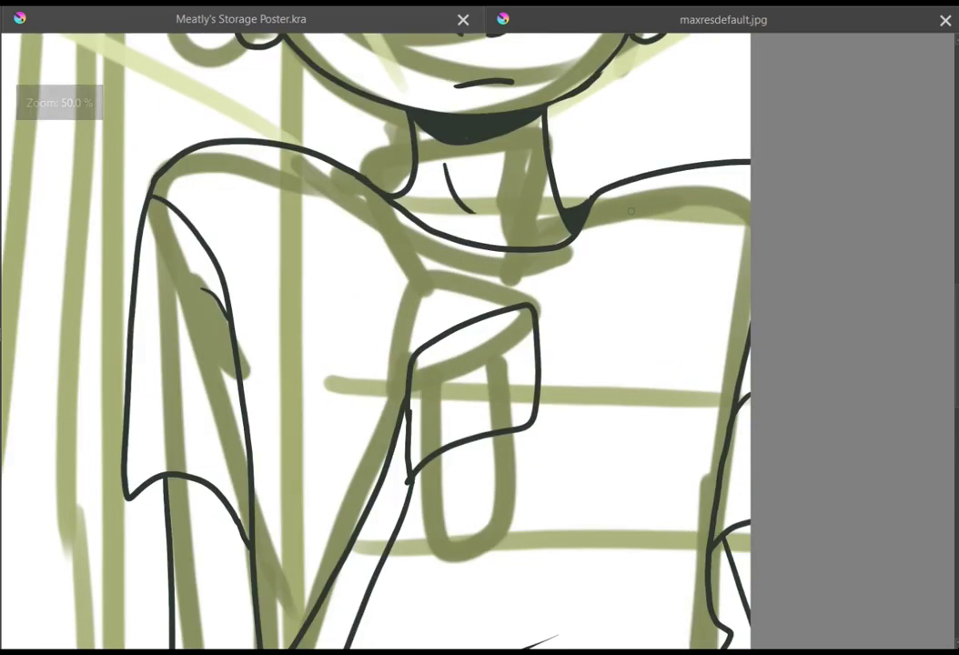
mouse_move(563, 235)
mouse_down()
mouse_move(424, 342)
mouse_move(391, 264)
mouse_move(428, 342)
mouse_up()
key(ctrl+z)
key(ctrl+z)
drag(541, 253, 535, 300)
drag(453, 444, 462, 552)
mouse_move(508, 431)
mouse_down()
mouse_move(492, 552)
mouse_move(462, 553)
mouse_up()
scroll(572, 382, down, 2)
key(ctrl+s)
- Hide the rough sketch and erase the shirt lines crossing the microphone, the bent arm and the camera
scroll(693, 425, down, 1)
drag(694, 425, 694, 335)
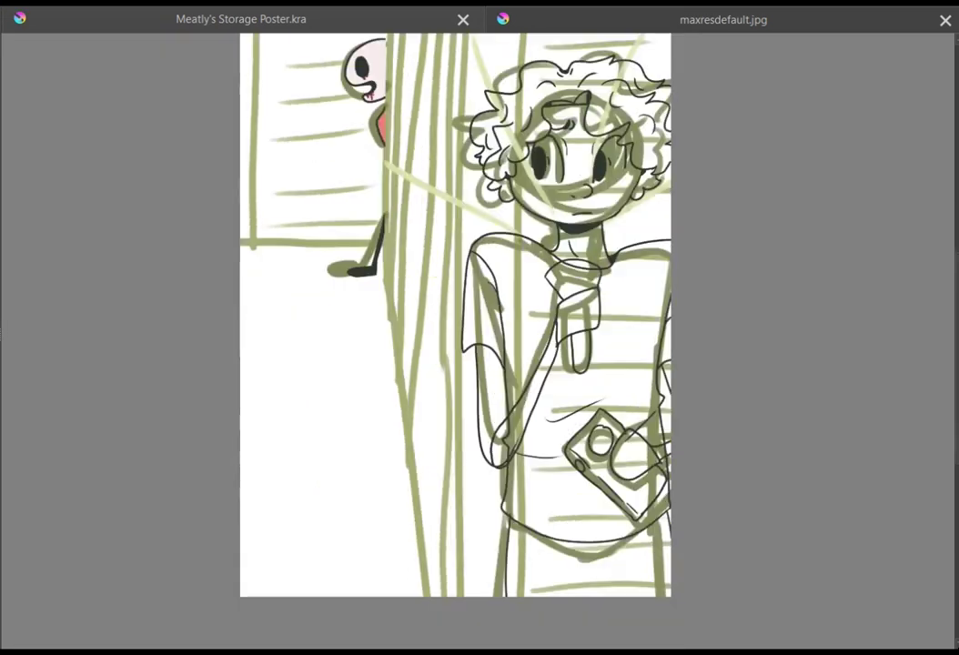
scroll(627, 326, up, 3)
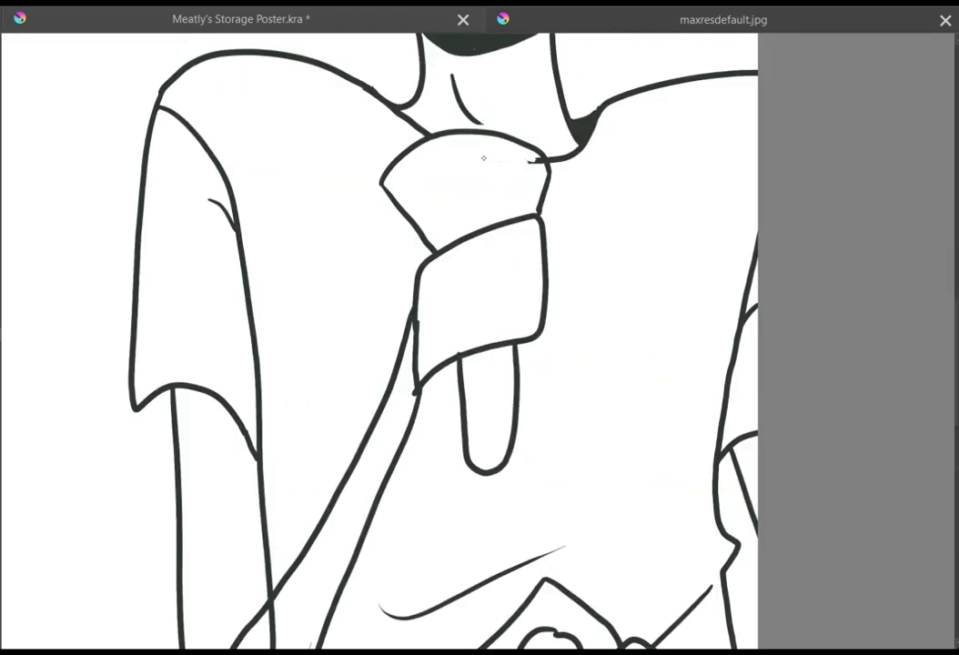
scroll(537, 163, down, 5)
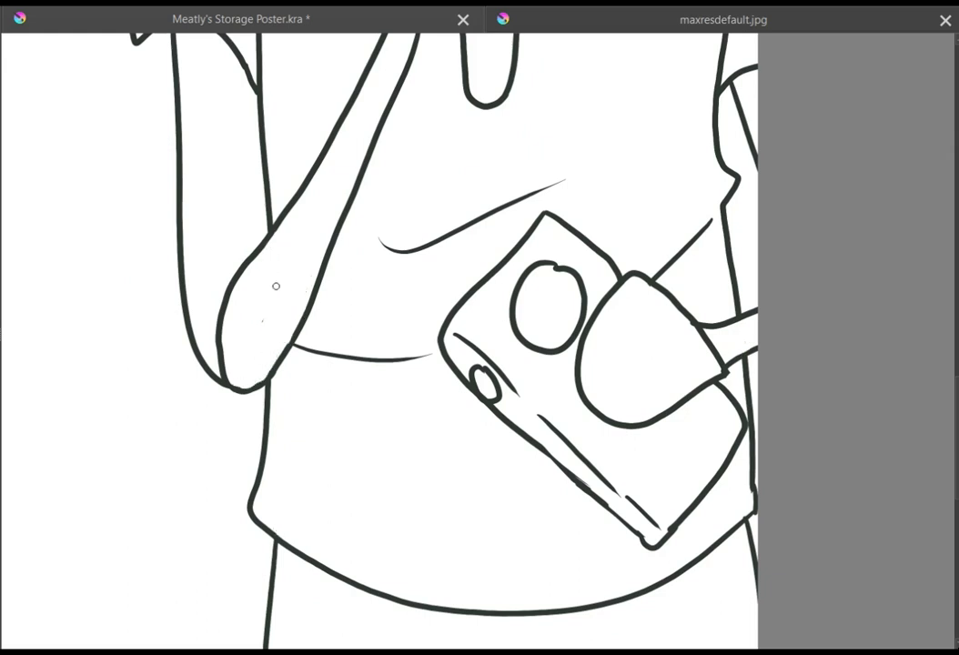
scroll(814, 475, down, 2)
scroll(814, 475, up, 3)
scroll(813, 475, down, 3)
scroll(827, 418, down, 2)
scroll(912, 405, up, 2)
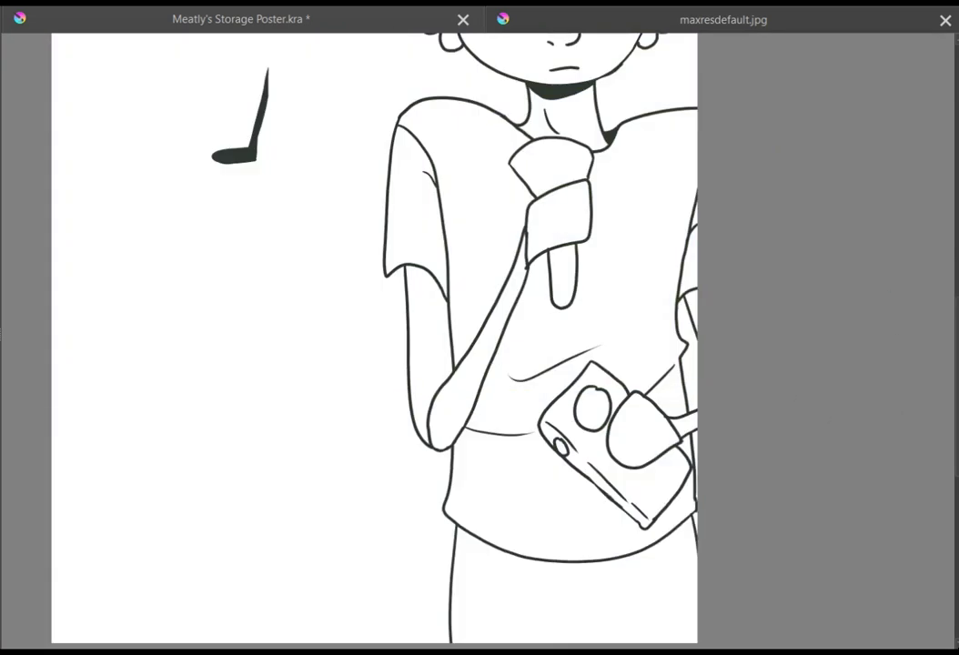
- Fill the front character's curly hair, including the small curls beside the face, with light green
scroll(374, 341, up, 4)
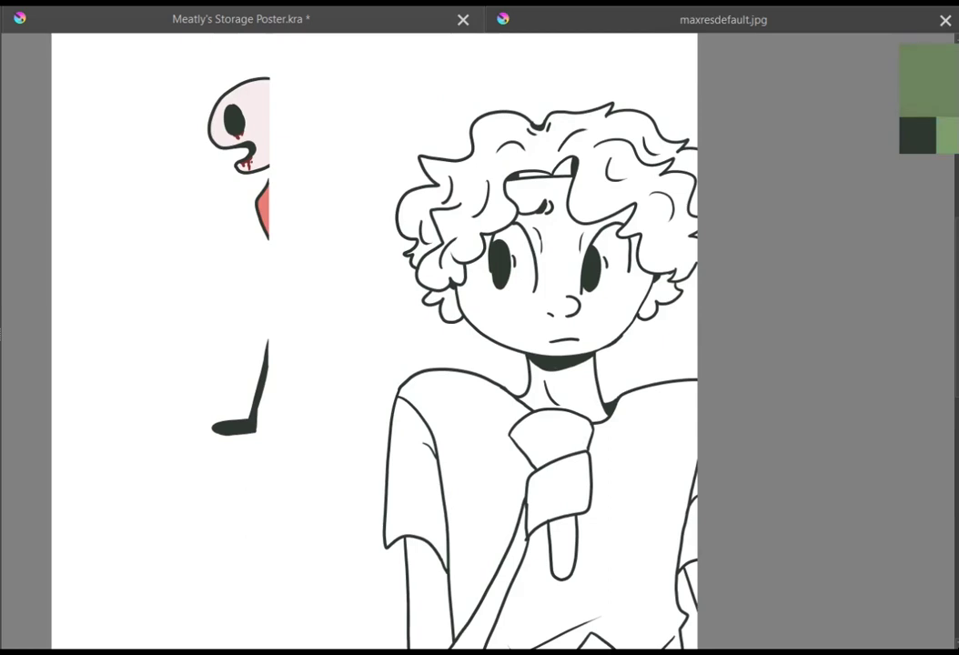
click(621, 193)
scroll(621, 193, up, 1)
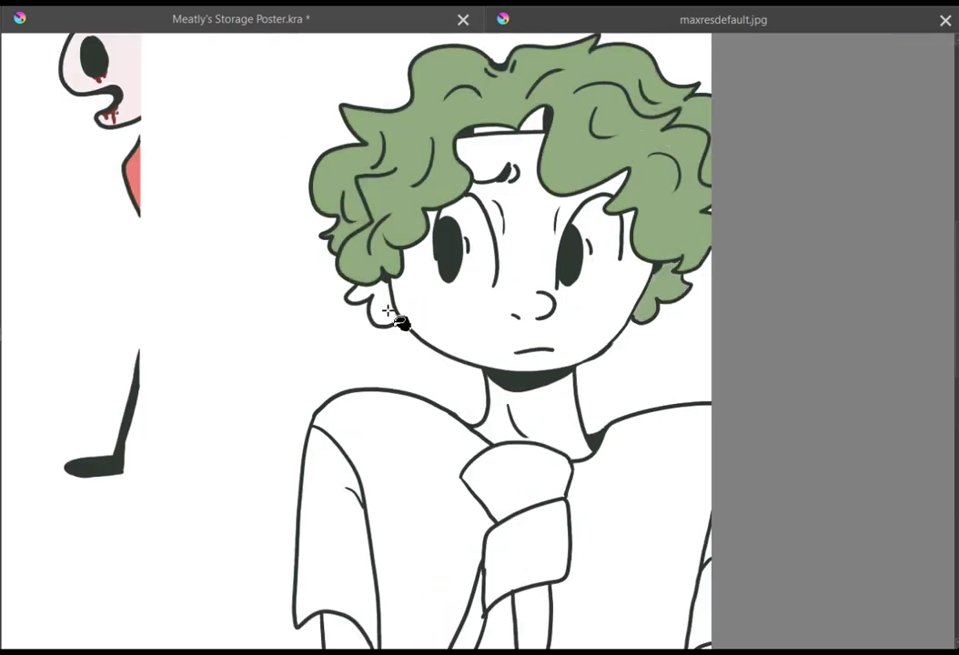
click(389, 312)
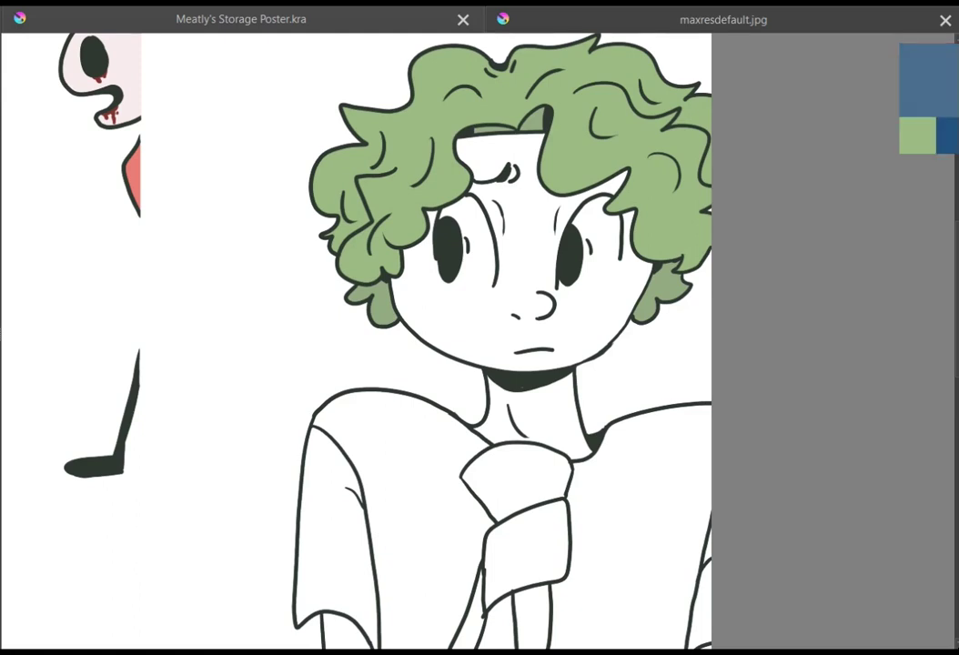
- Fill the front character's shirt and sleeves with blue and the trousers with mauve, saving the poster in between
drag(953, 321, 953, 442)
click(421, 162)
click(701, 182)
click(675, 149)
scroll(807, 387, down, 1)
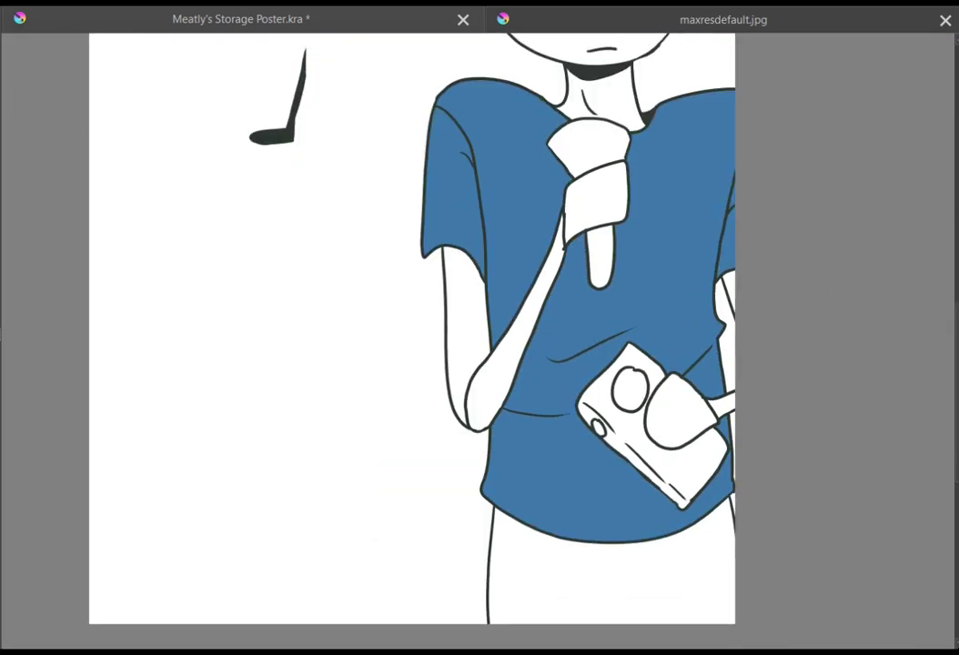
key(ctrl+s)
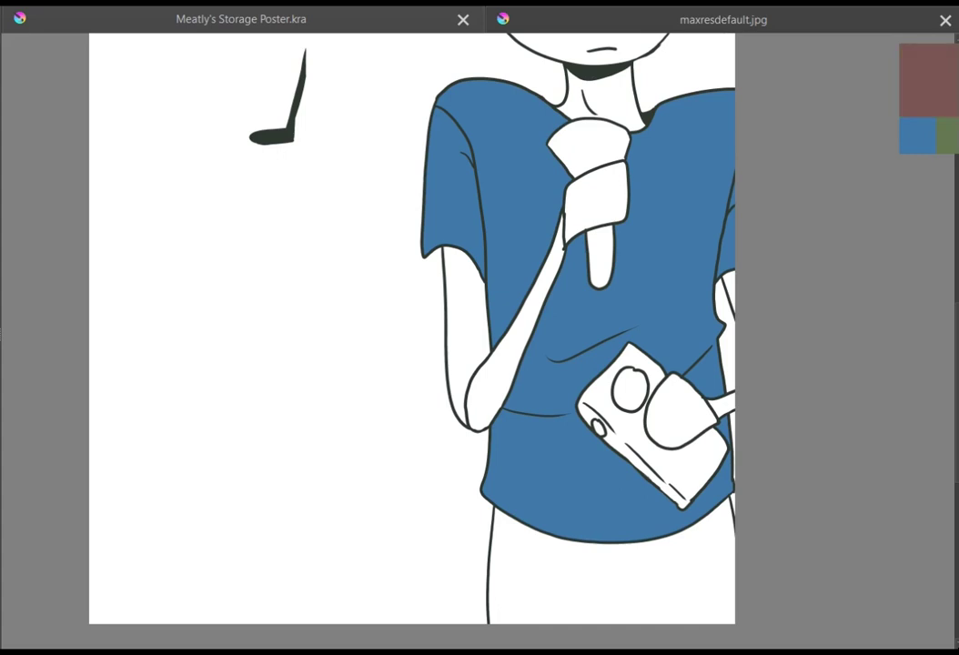
click(612, 575)
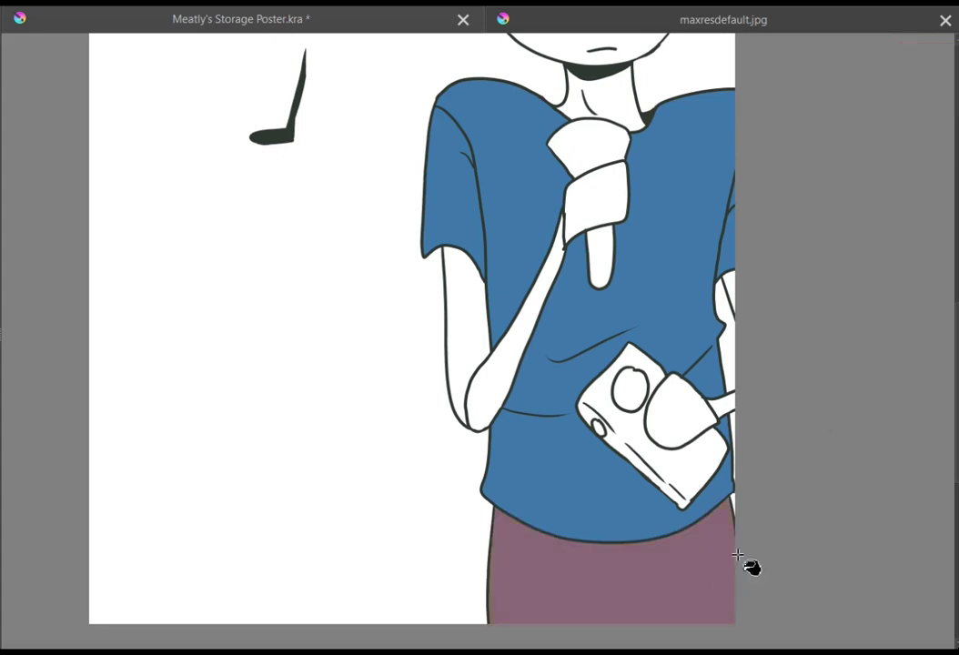
- Save the poster and fill the front character's face, neck, hands and arms with a light peach skin tone
scroll(778, 372, down, 1)
key(ctrl+s)
click(693, 126)
click(664, 189)
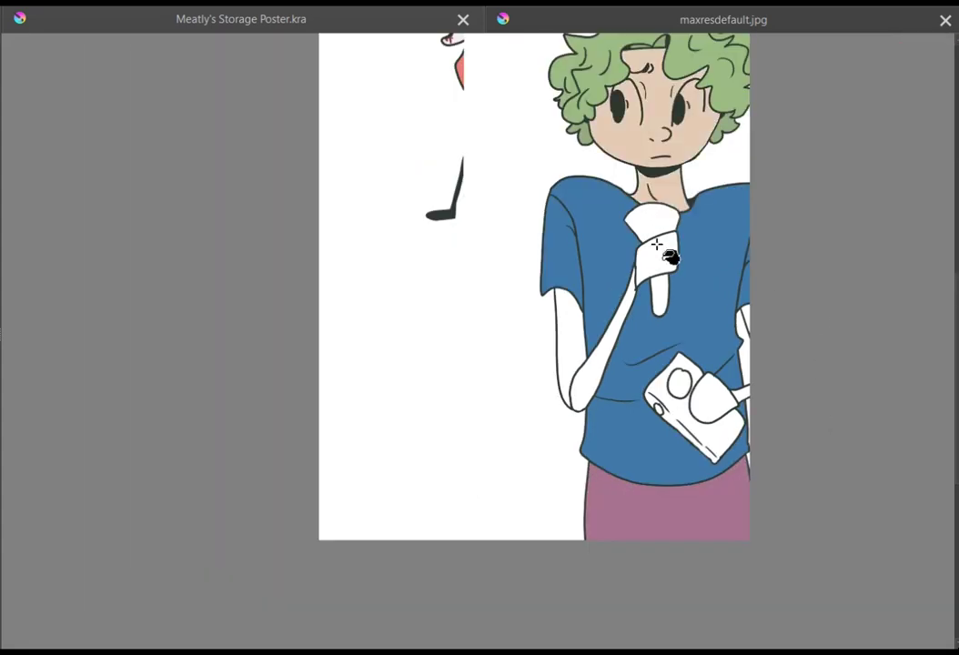
click(657, 244)
click(597, 342)
scroll(597, 343, up, 3)
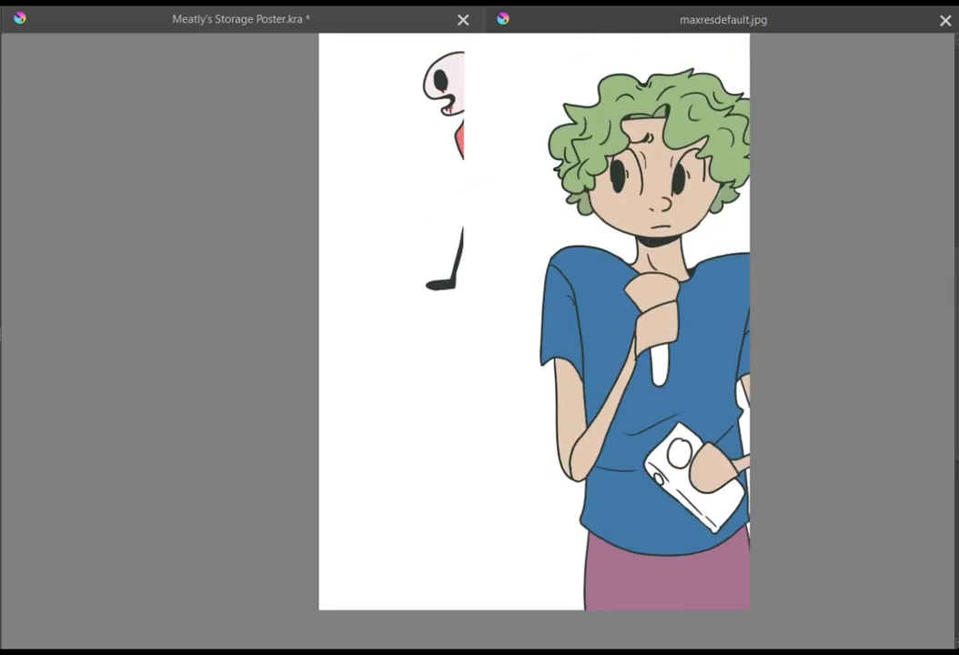
- Fill the microphone and camera body with dark slate grey and the camera lens with red, saving the poster in between
click(661, 362)
click(652, 289)
click(655, 292)
click(661, 364)
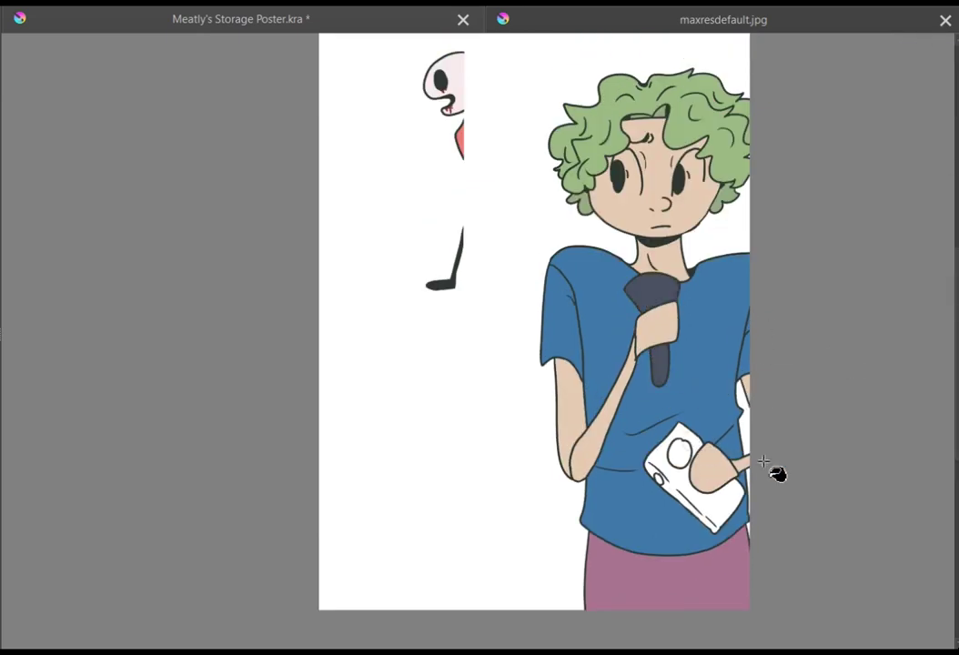
click(720, 501)
key(ctrl+s)
click(679, 453)
- Close the lower edges of both eyes with cream strokes, fill the eye whites with cream, and save the poster
scroll(747, 141, up, 3)
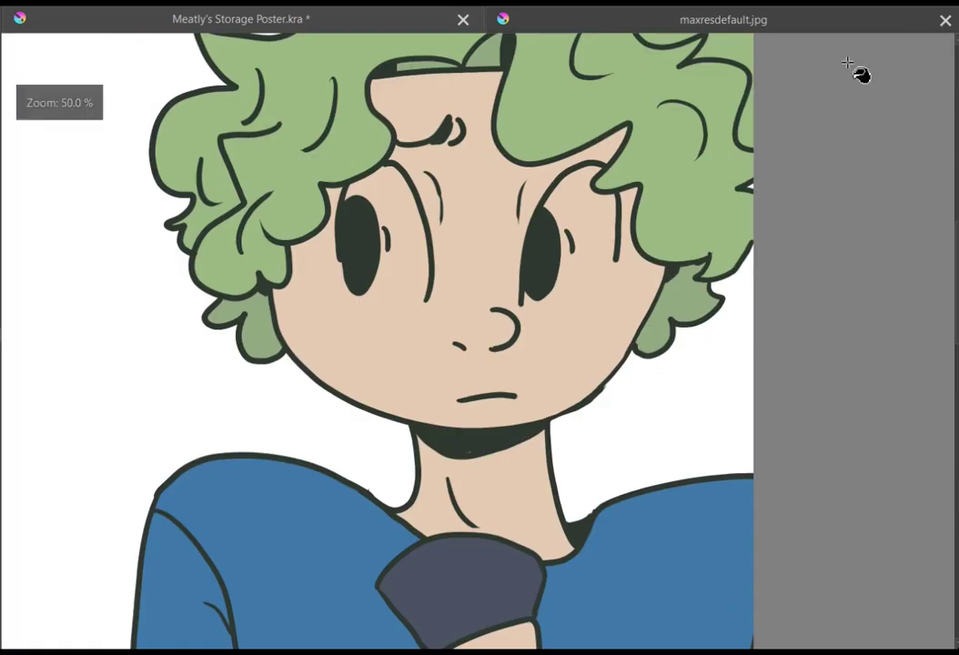
scroll(542, 171, up, 1)
drag(312, 336, 388, 351)
drag(518, 354, 574, 348)
drag(299, 340, 387, 340)
drag(521, 353, 638, 278)
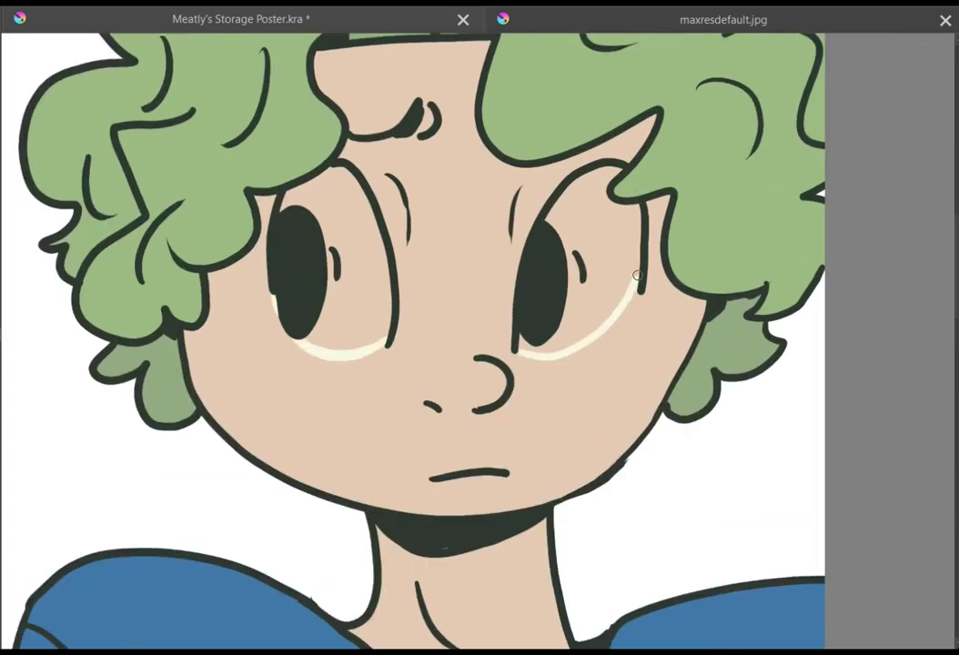
key(f)
click(360, 273)
click(606, 259)
scroll(763, 349, down, 6)
key(ctrl+s)
scroll(839, 417, up, 2)
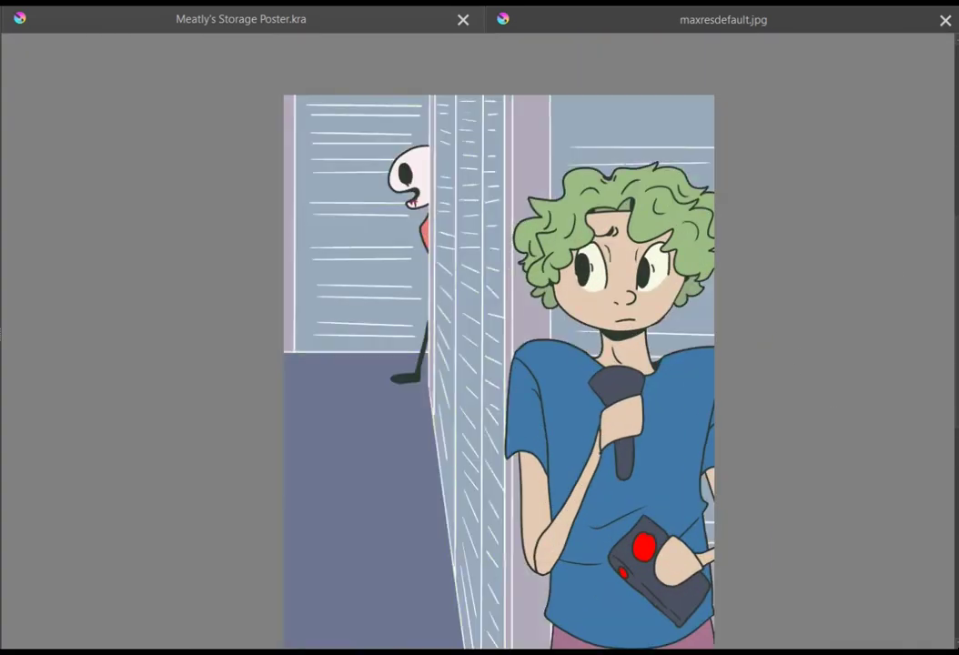
- Undo the white recolouring of the background lines and save the poster
key(ctrl+z)
key(ctrl+z)
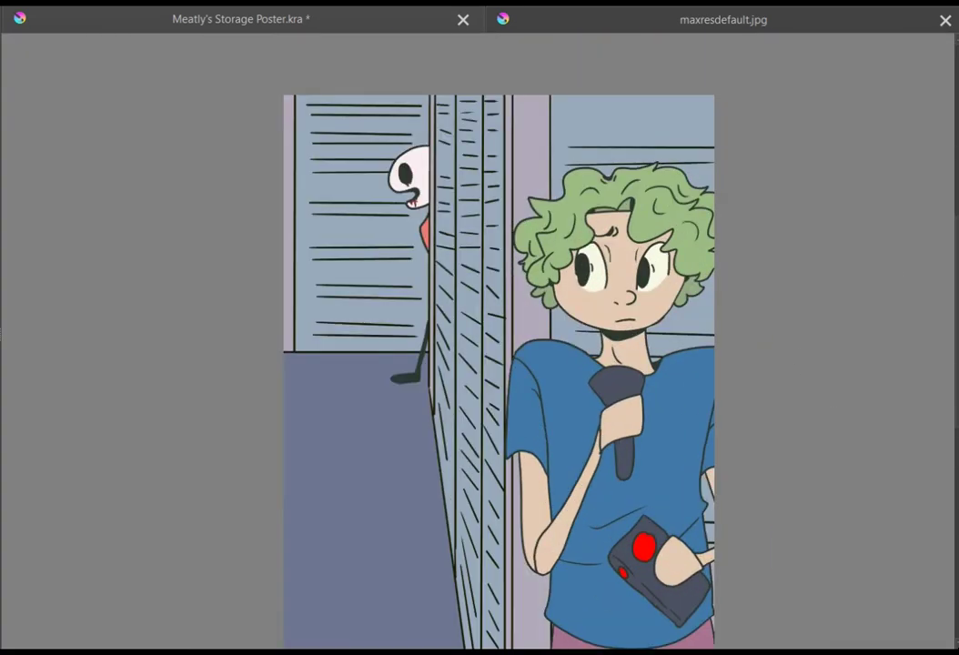
scroll(498, 372, right, 2)
key(ctrl+s)
- Paint dark maroon shading over the corridor's shutters, partition and floor and the front character's shirt, arms and trousers
scroll(438, 372, down, 1)
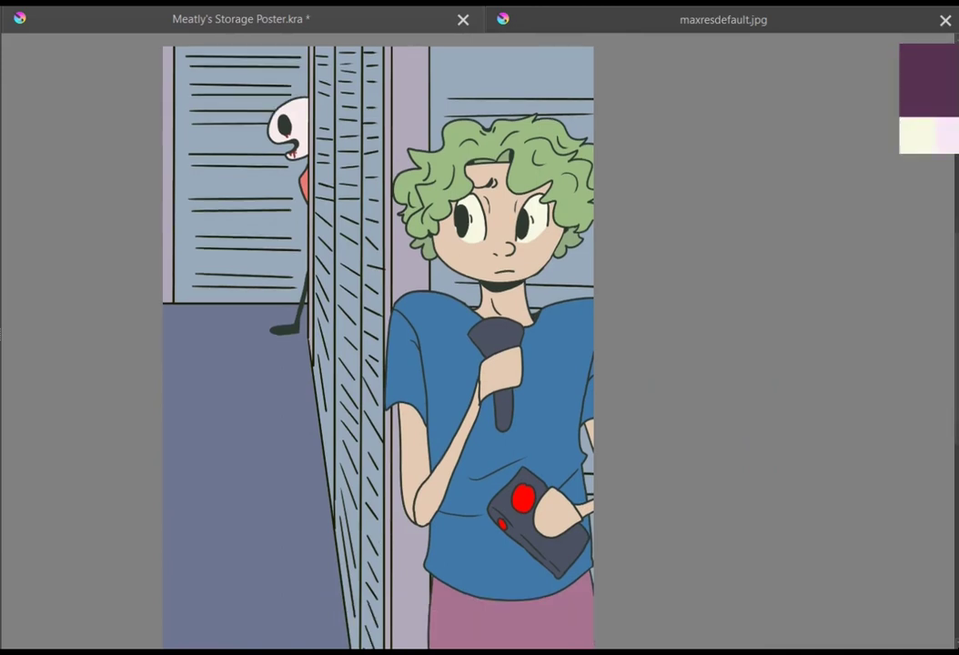
scroll(287, 250, down, 2)
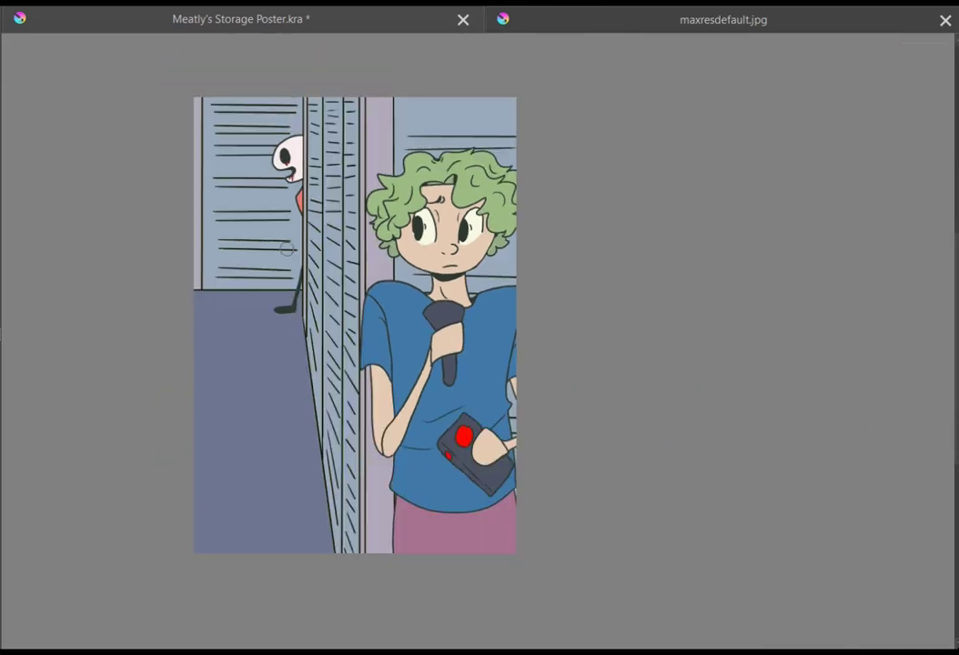
mouse_move(320, 99)
mouse_down()
mouse_move(326, 268)
mouse_move(280, 341)
mouse_up()
drag(197, 157, 211, 246)
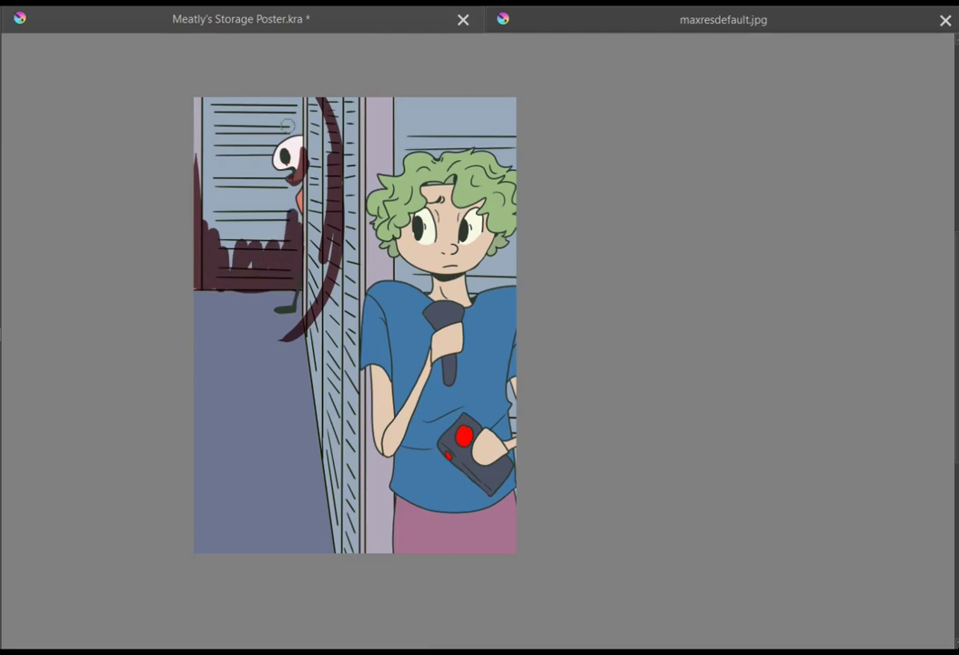
drag(321, 300, 196, 387)
drag(346, 146, 515, 118)
drag(382, 109, 351, 519)
mouse_move(205, 410)
mouse_down()
mouse_move(325, 515)
mouse_move(354, 161)
mouse_up()
drag(328, 314, 264, 364)
drag(208, 446, 223, 546)
drag(328, 537, 344, 409)
drag(382, 145, 515, 109)
mouse_move(369, 301)
mouse_down()
mouse_move(419, 324)
mouse_move(428, 346)
mouse_move(508, 418)
mouse_move(364, 437)
mouse_move(321, 455)
mouse_up()
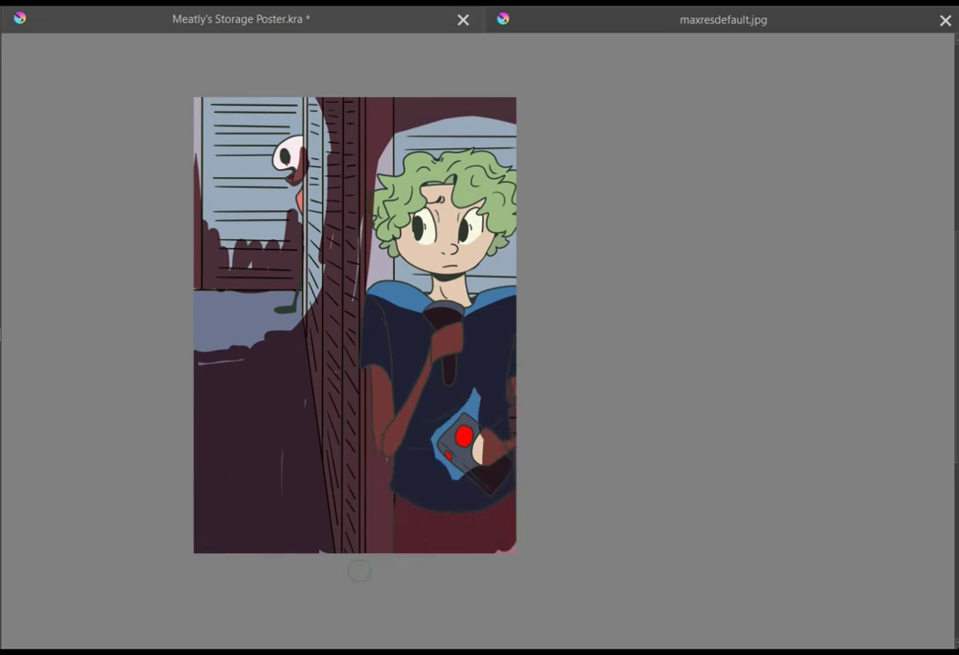
- Add dark shading to the front character's curls, brow, eye area and nose, and to the peeking figure's jaw and body
mouse_move(439, 157)
mouse_down()
mouse_move(510, 177)
mouse_move(510, 202)
mouse_up()
mouse_move(438, 160)
mouse_down()
mouse_move(405, 171)
mouse_move(375, 218)
mouse_move(439, 230)
mouse_up()
click(394, 243)
drag(478, 205, 460, 224)
drag(424, 190, 453, 181)
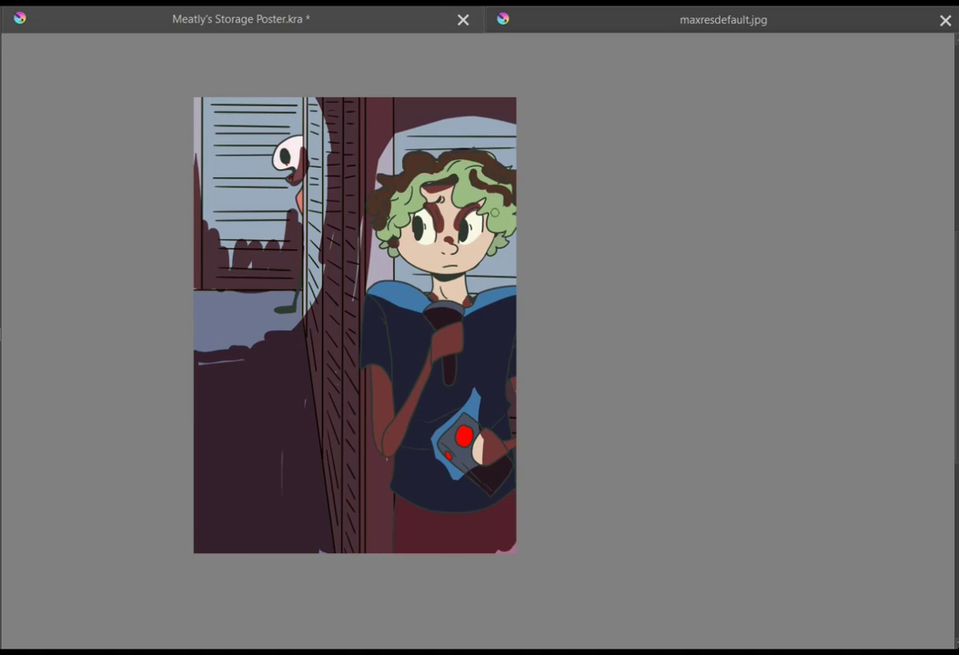
drag(276, 164, 283, 169)
drag(302, 197, 299, 210)
- Erase shading to widen the lit areas on the rear shutter, the corridor floor, the partition and the door behind the hair
mouse_move(286, 218)
mouse_down()
mouse_move(206, 223)
mouse_move(273, 235)
mouse_up()
mouse_move(287, 294)
mouse_down()
mouse_move(197, 301)
mouse_move(265, 346)
mouse_up()
mouse_move(401, 127)
mouse_down()
mouse_move(212, 369)
mouse_move(227, 291)
mouse_up()
drag(326, 107, 338, 232)
drag(328, 305, 302, 369)
drag(342, 244, 335, 299)
- Erase highlight patches into the shading on the shirt's shoulders and sleeve, around the camera, and along the arms and trousers
drag(384, 310, 409, 322)
drag(510, 314, 489, 326)
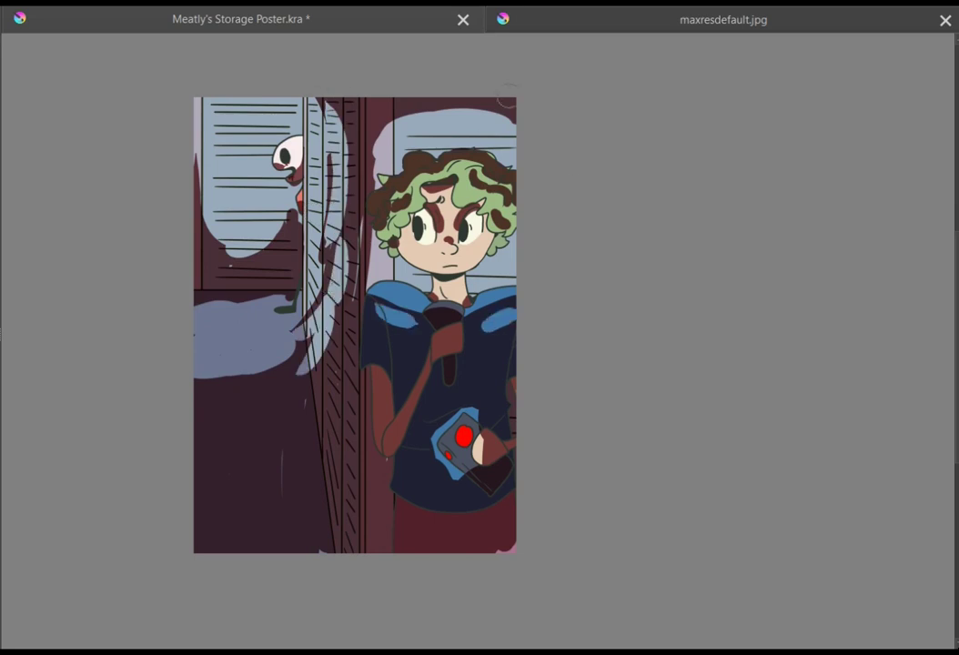
drag(460, 410, 430, 450)
drag(426, 369, 402, 428)
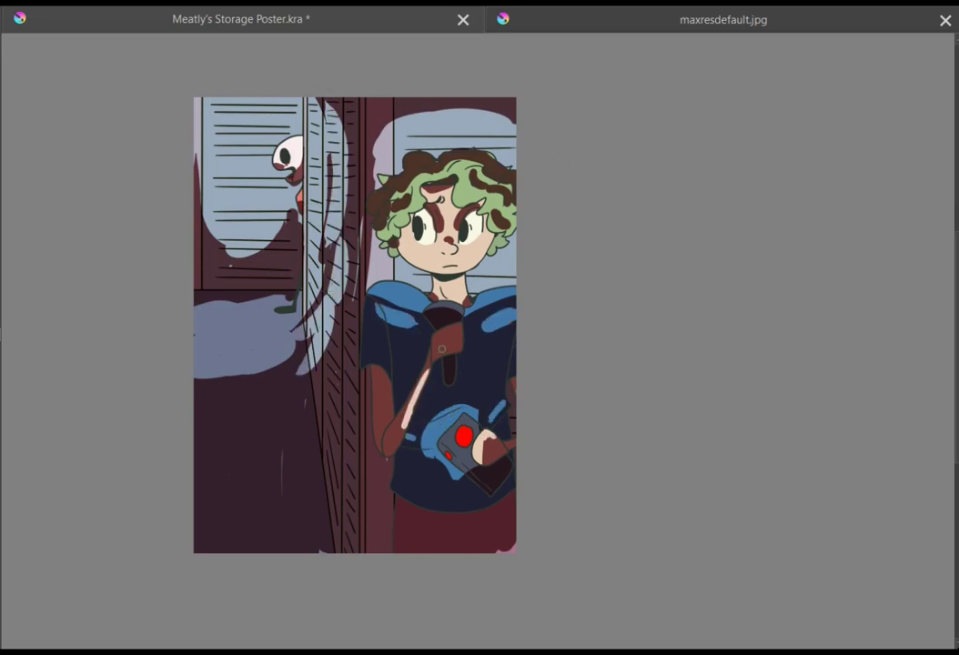
drag(379, 372, 378, 421)
drag(369, 355, 368, 321)
drag(403, 506, 401, 548)
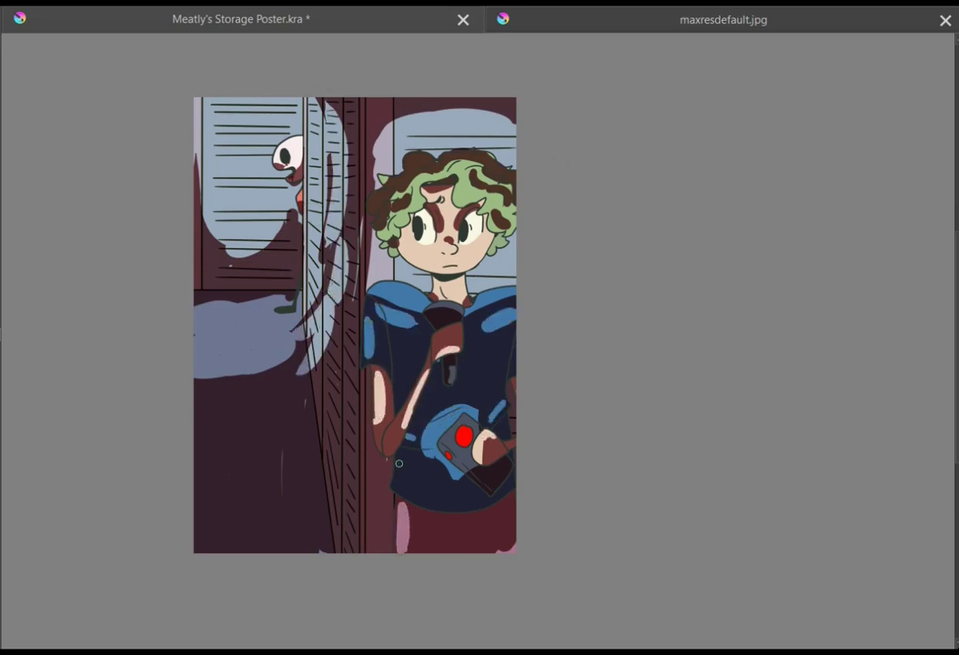
- Erase thin curved light streaks into the shading on the partition, the floor and above the front character's head
drag(317, 383, 345, 337)
drag(364, 150, 357, 99)
mouse_move(205, 392)
mouse_down()
mouse_move(247, 389)
mouse_move(287, 368)
mouse_up()
drag(302, 410, 199, 417)
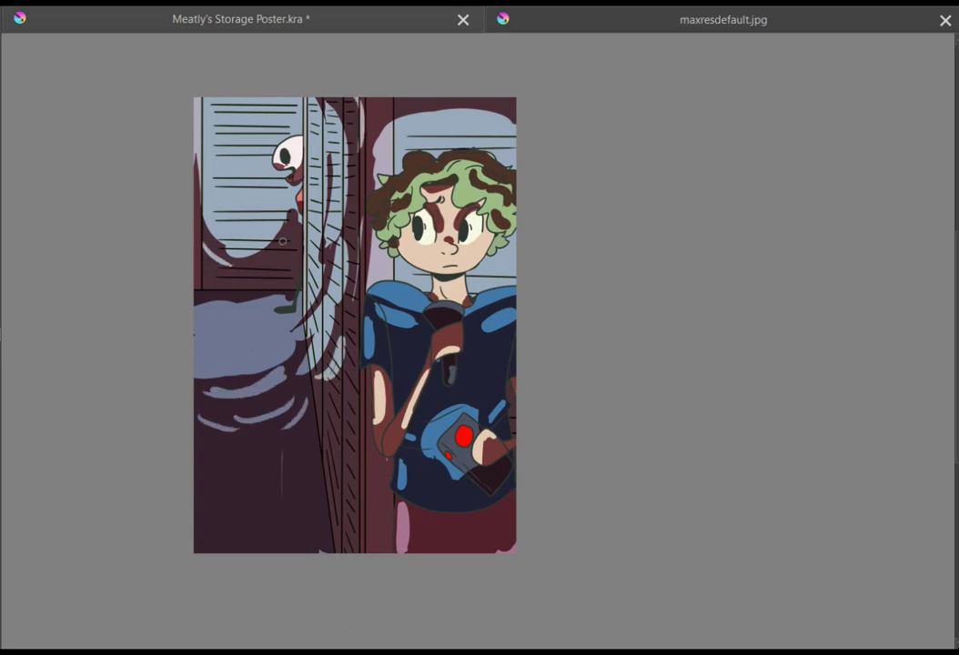
drag(386, 117, 442, 100)
drag(492, 99, 515, 109)
- Lighten the overall shading and blend its edges across the front character's curly hair, forehead, eye area and nose
key(F6)
click(58, 143)
click(387, 396)
drag(387, 398, 373, 505)
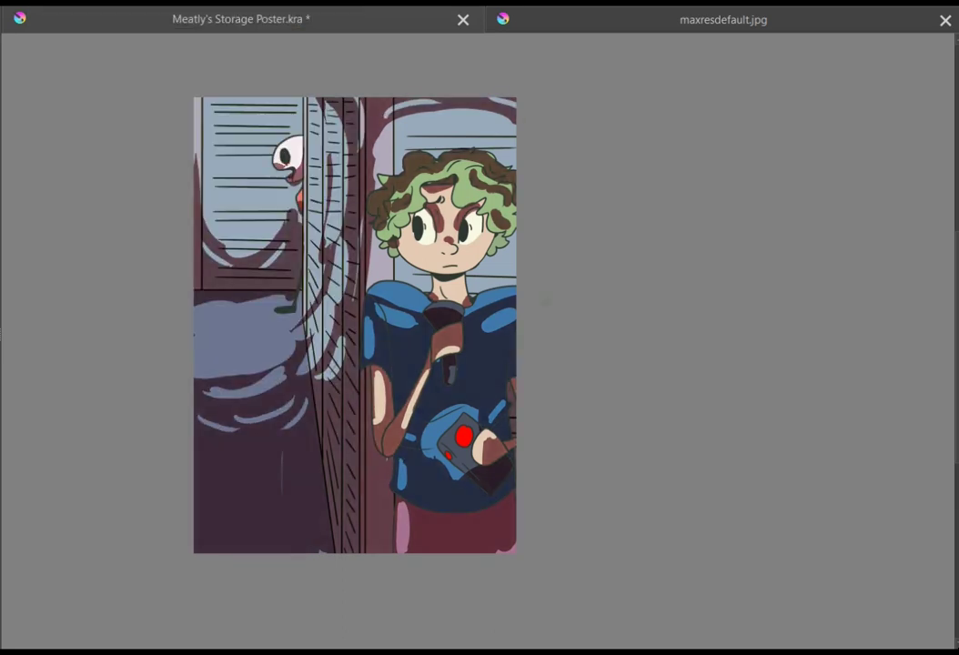
scroll(495, 171, up, 2)
mouse_move(278, 189)
mouse_down()
mouse_move(293, 195)
mouse_move(309, 168)
mouse_move(364, 155)
mouse_move(419, 156)
mouse_move(500, 182)
mouse_move(459, 182)
mouse_move(509, 260)
mouse_move(503, 269)
mouse_up()
mouse_move(293, 314)
mouse_down()
mouse_move(277, 280)
mouse_move(305, 239)
mouse_move(400, 193)
mouse_move(317, 327)
mouse_up()
mouse_move(401, 308)
mouse_down()
mouse_move(408, 279)
mouse_move(420, 270)
mouse_move(418, 298)
mouse_move(446, 265)
mouse_up()
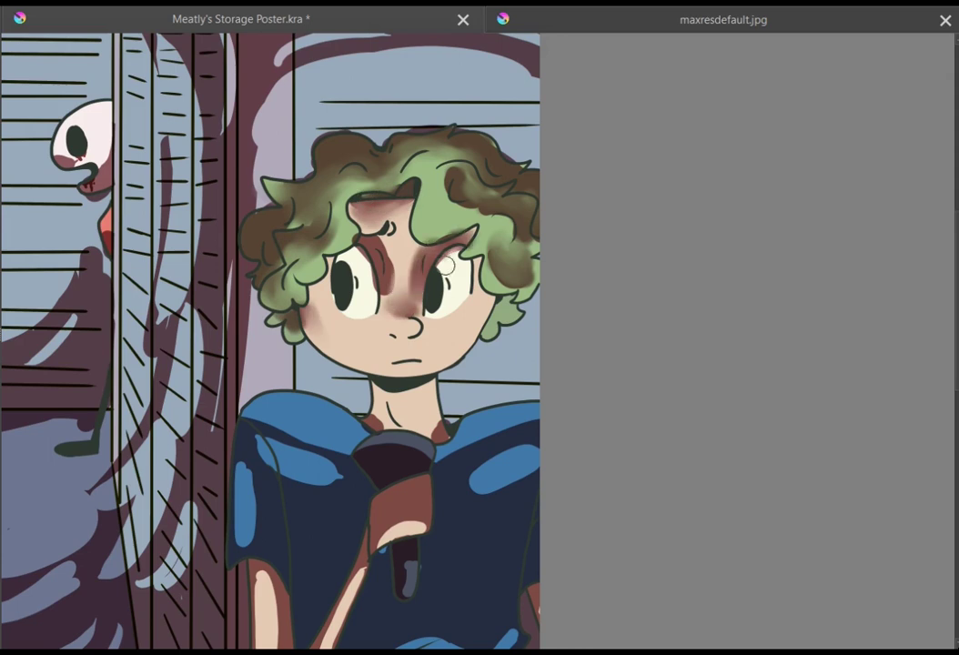
mouse_move(367, 293)
mouse_down()
mouse_move(366, 242)
mouse_move(398, 306)
mouse_up()
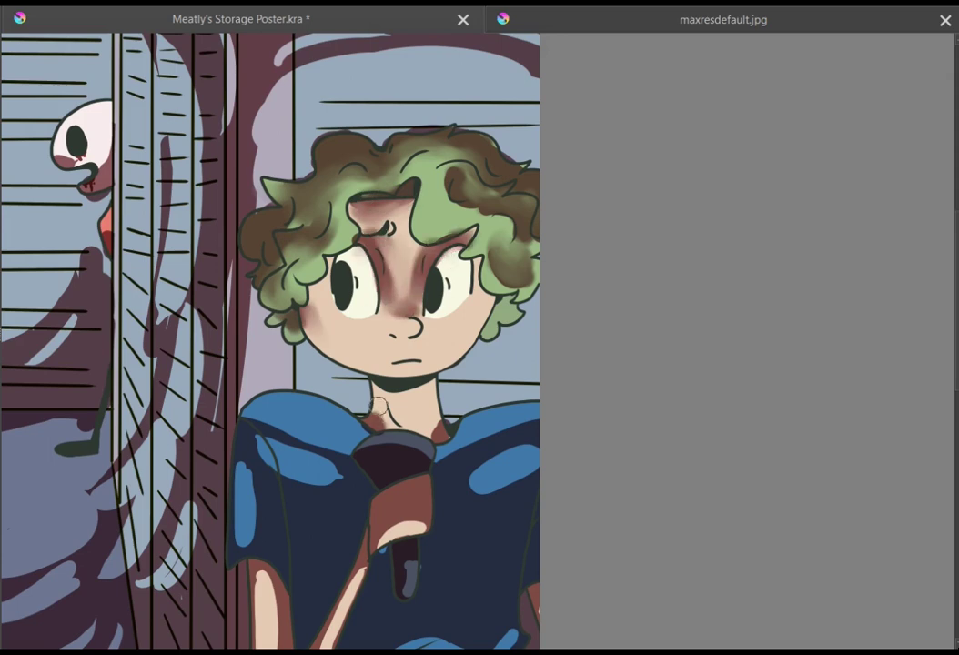
- Blend the shading on the front character's neck, the microphone, the shirt's shoulders and the sleeve
drag(379, 407, 374, 426)
drag(439, 433, 449, 411)
drag(369, 446, 412, 448)
drag(409, 566, 398, 588)
drag(448, 455, 523, 424)
mouse_move(523, 423)
mouse_down()
mouse_move(440, 465)
mouse_move(559, 444)
mouse_move(602, 422)
mouse_up()
mouse_move(228, 465)
mouse_down()
mouse_move(244, 441)
mouse_move(246, 552)
mouse_move(261, 501)
mouse_move(235, 503)
mouse_move(255, 492)
mouse_move(262, 447)
mouse_move(340, 482)
mouse_move(269, 446)
mouse_move(202, 281)
mouse_move(334, 491)
mouse_move(254, 429)
mouse_move(282, 417)
mouse_move(271, 407)
mouse_move(339, 440)
mouse_move(344, 496)
mouse_move(245, 438)
mouse_up()
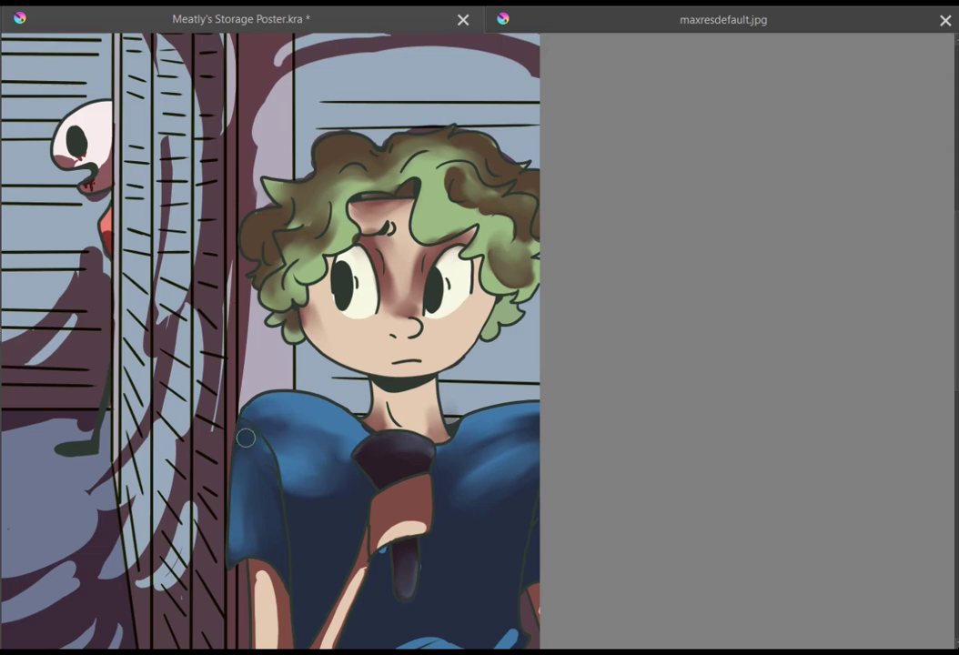
- Blend the shading on the hand holding the microphone, the shirt's chest and sleeve, and the highlights near its hem
drag(404, 522, 374, 549)
scroll(515, 283, down, 3)
mouse_move(514, 283)
mouse_down()
mouse_move(445, 269)
mouse_move(457, 274)
mouse_up()
drag(302, 250, 298, 291)
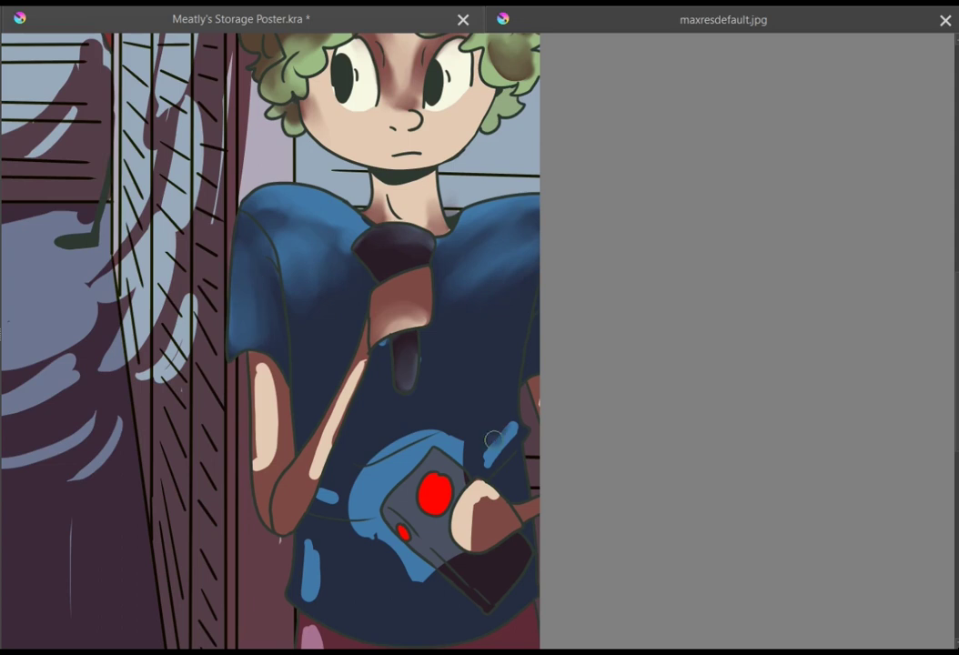
drag(493, 440, 489, 454)
mouse_move(322, 490)
mouse_down()
mouse_move(340, 505)
mouse_move(308, 582)
mouse_move(307, 539)
mouse_move(316, 545)
mouse_up()
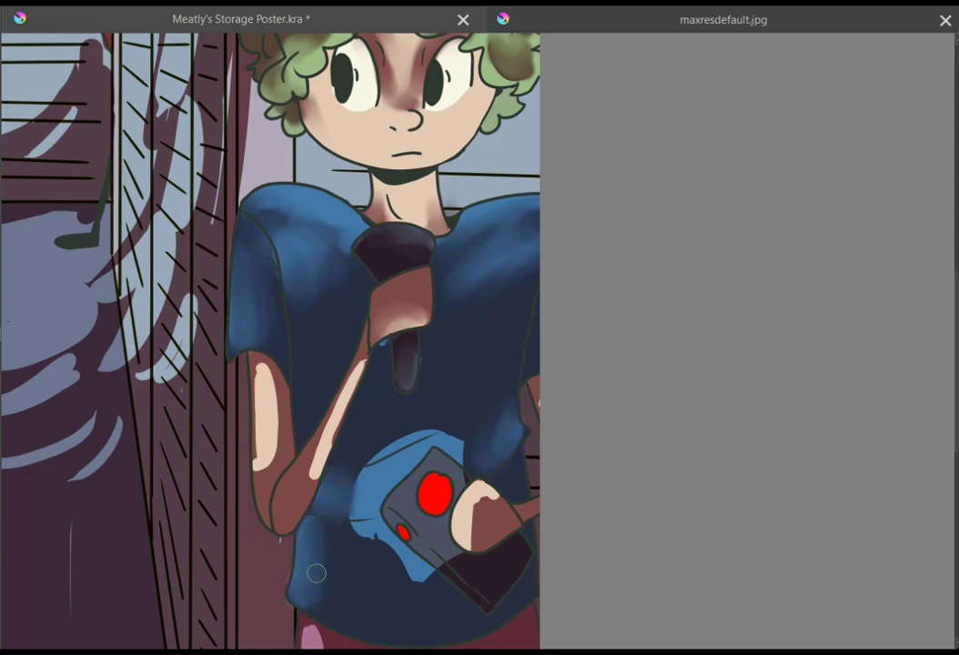
- Blend the shading on the hand holding the camera and on both arms, saving the poster in between
drag(478, 498, 475, 537)
drag(532, 387, 537, 410)
mouse_move(466, 500)
mouse_down()
mouse_move(487, 539)
mouse_move(473, 500)
mouse_up()
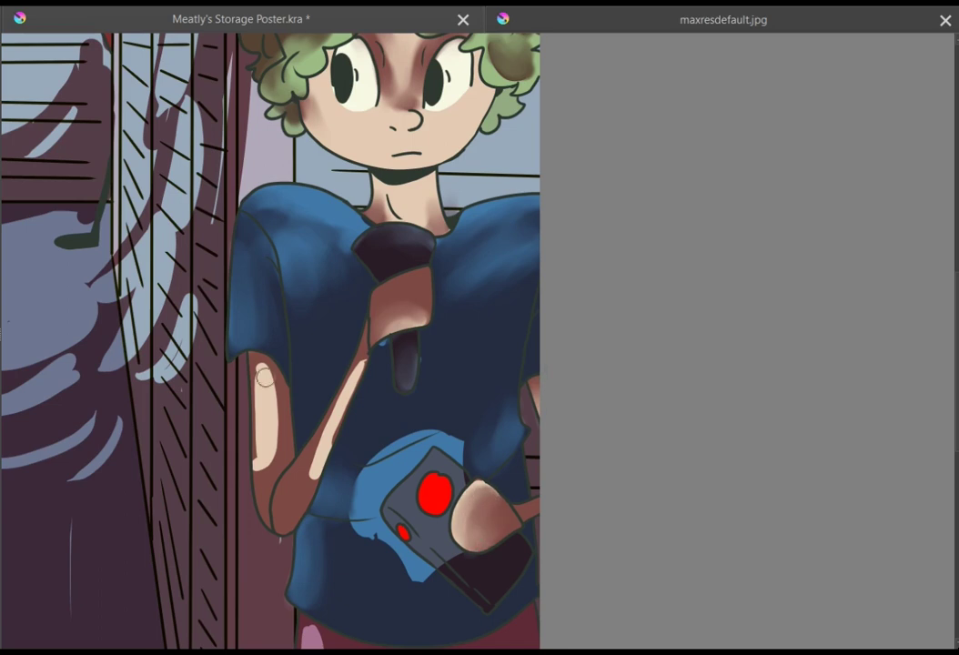
mouse_move(265, 378)
mouse_down()
mouse_move(261, 428)
mouse_move(256, 384)
mouse_up()
key(ctrl+s)
mouse_move(357, 364)
mouse_down()
mouse_move(307, 460)
mouse_move(320, 410)
mouse_up()
mouse_move(266, 400)
mouse_down()
mouse_move(262, 446)
mouse_move(256, 410)
mouse_up()
mouse_move(264, 477)
mouse_down()
mouse_move(281, 398)
mouse_move(265, 373)
mouse_move(266, 496)
mouse_up()
drag(261, 389, 305, 286)
- Blend the pink highlights into the dark shading on the trousers and save the poster
drag(383, 313, 416, 146)
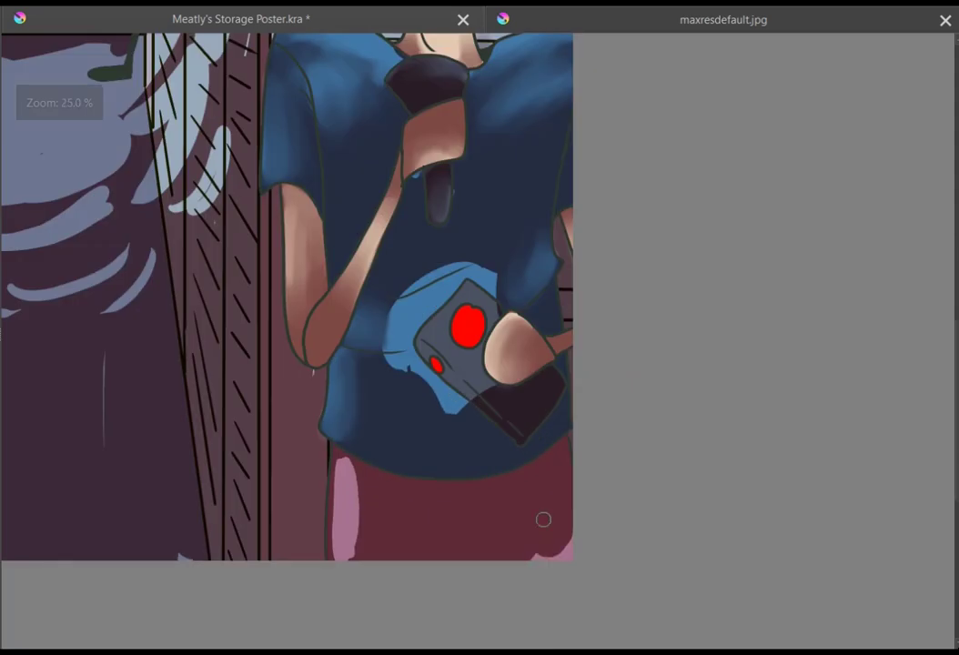
drag(545, 519, 566, 550)
mouse_move(350, 463)
mouse_down()
mouse_move(334, 557)
mouse_move(358, 521)
mouse_move(361, 481)
mouse_up()
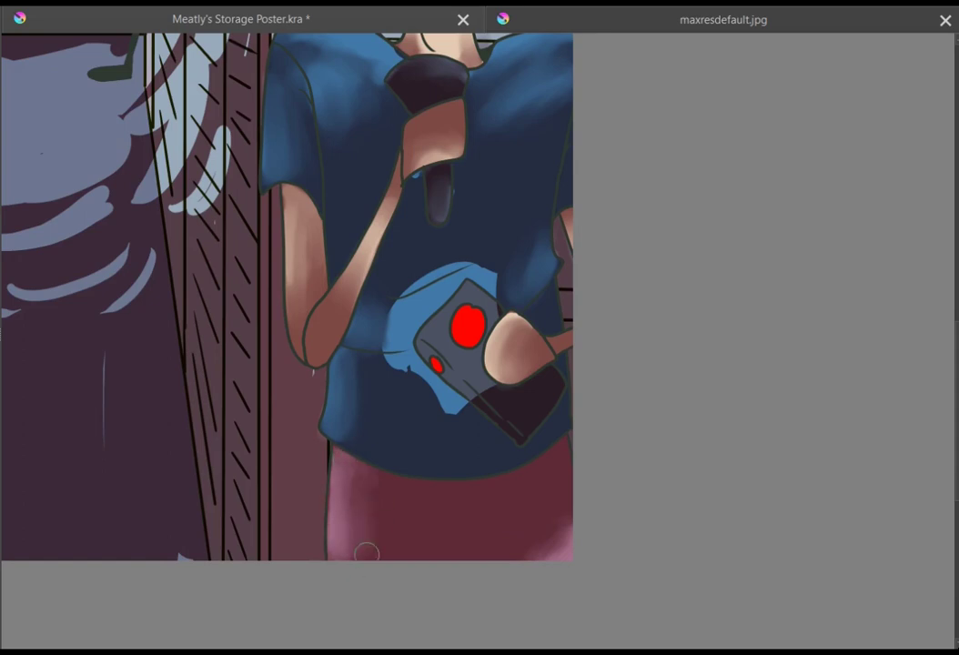
key(ctrl+s)
scroll(647, 339, up, 3)
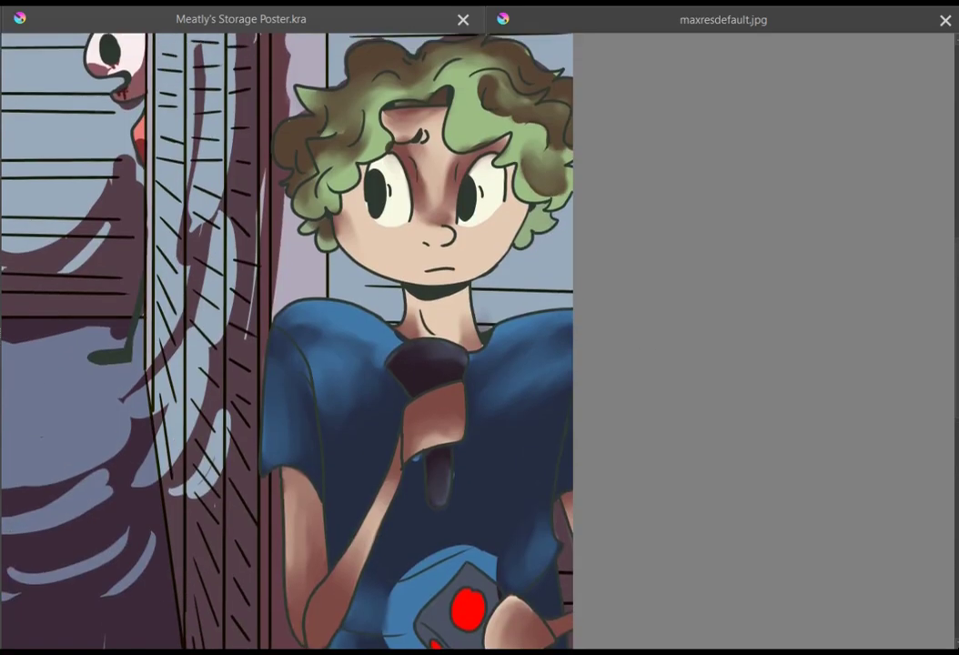
scroll(481, 544, down, 2)
scroll(449, 583, up, 1)
drag(418, 143, 551, 159)
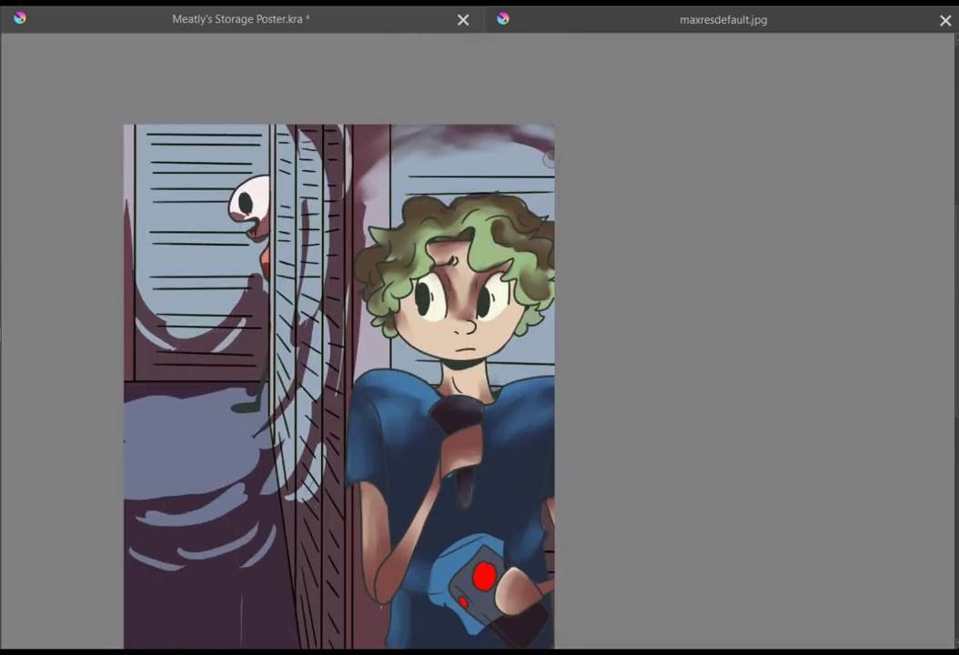
key(ctrl+z)
key(ctrl+z)
key(ctrl+z)
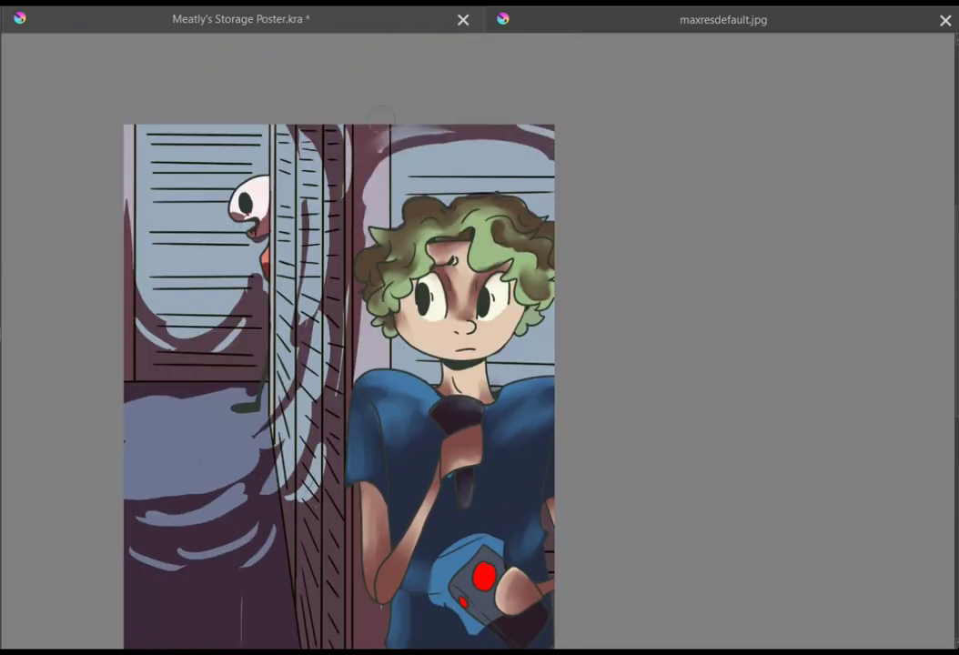
- Blend the shading on the wall behind the front character, the pillar and the shutter partition
mouse_move(380, 116)
mouse_down()
mouse_move(300, 136)
mouse_move(447, 116)
mouse_up()
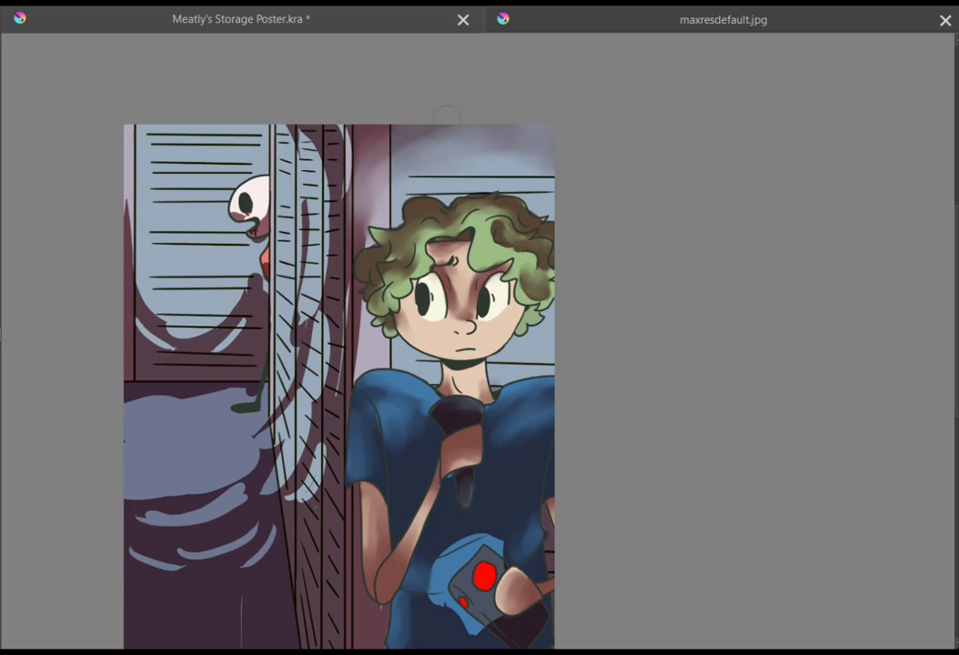
mouse_move(362, 244)
mouse_down()
mouse_move(362, 350)
mouse_move(341, 305)
mouse_move(329, 145)
mouse_move(293, 110)
mouse_move(266, 281)
mouse_up()
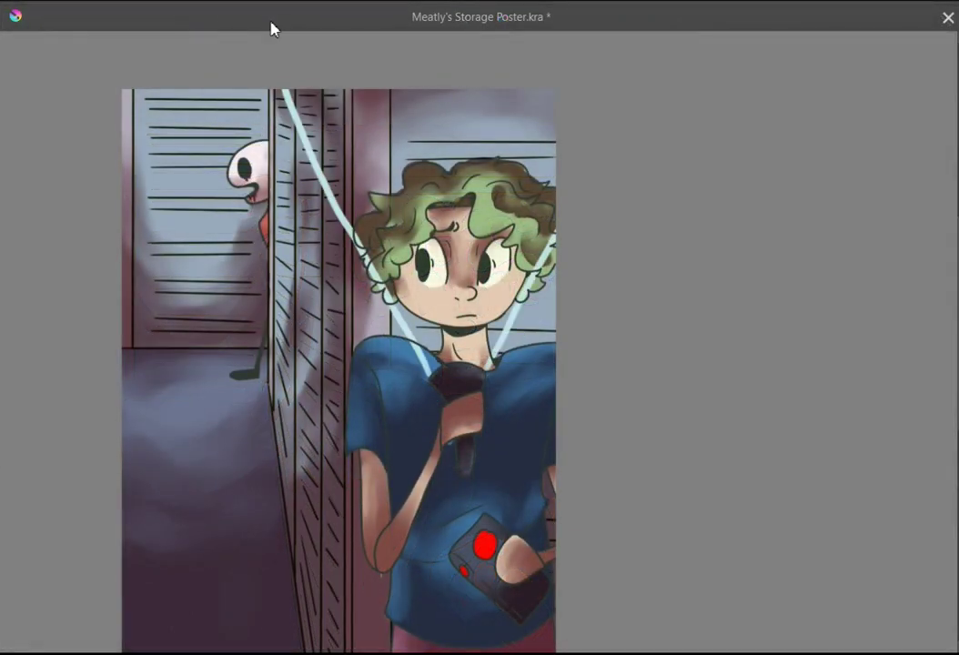
- Paint pale cyan light strokes over the upper rear shutter, the corridor floor and the near edge of the partition
drag(137, 95, 243, 94)
drag(137, 118, 248, 105)
drag(140, 153, 253, 111)
drag(273, 93, 272, 200)
drag(130, 96, 228, 107)
drag(148, 142, 251, 118)
drag(151, 196, 220, 194)
mouse_move(159, 410)
mouse_down()
mouse_move(219, 393)
mouse_move(221, 407)
mouse_up()
drag(276, 198, 273, 355)
drag(282, 268, 292, 472)
drag(303, 283, 301, 391)
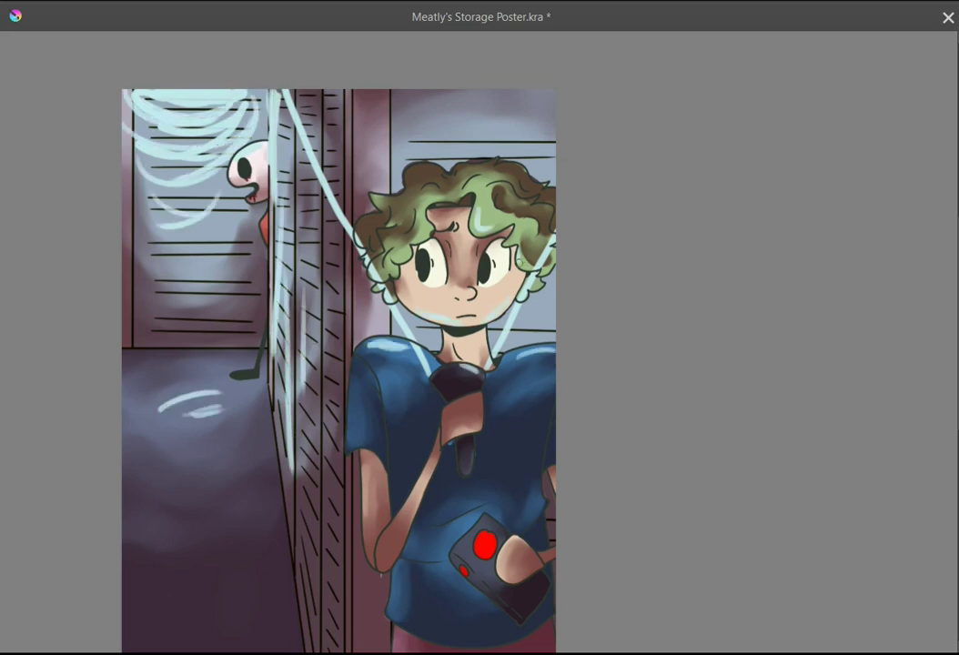
- Try other blending modes for the pale cyan light strokes and undo the last mode change
scroll(418, 185, down, 2)
scroll(418, 185, up, 2)
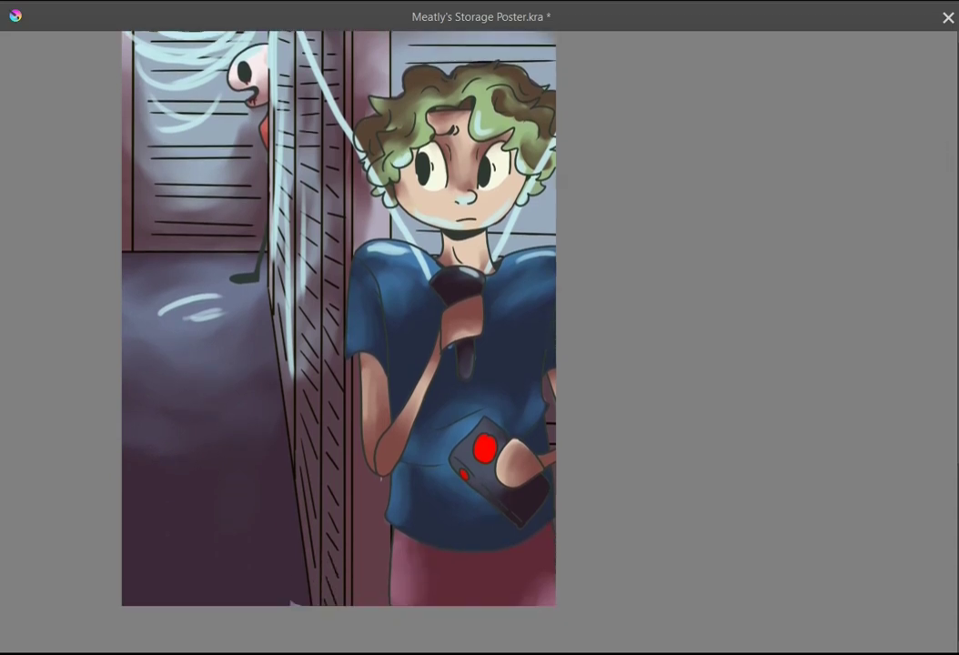
key(alt+shift+c)
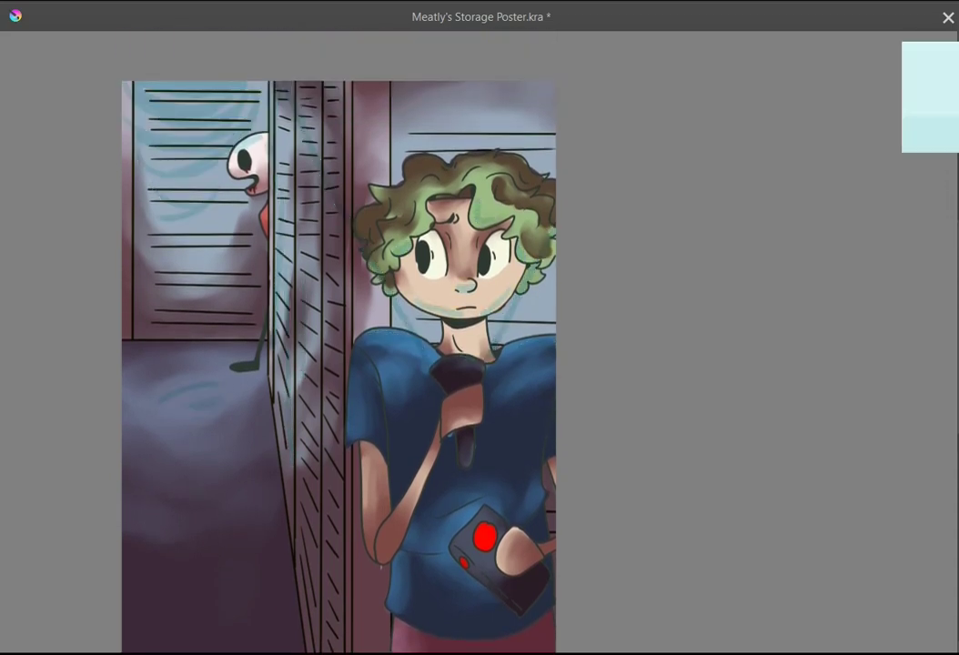
key(Down)
key(Down)
key(Down)
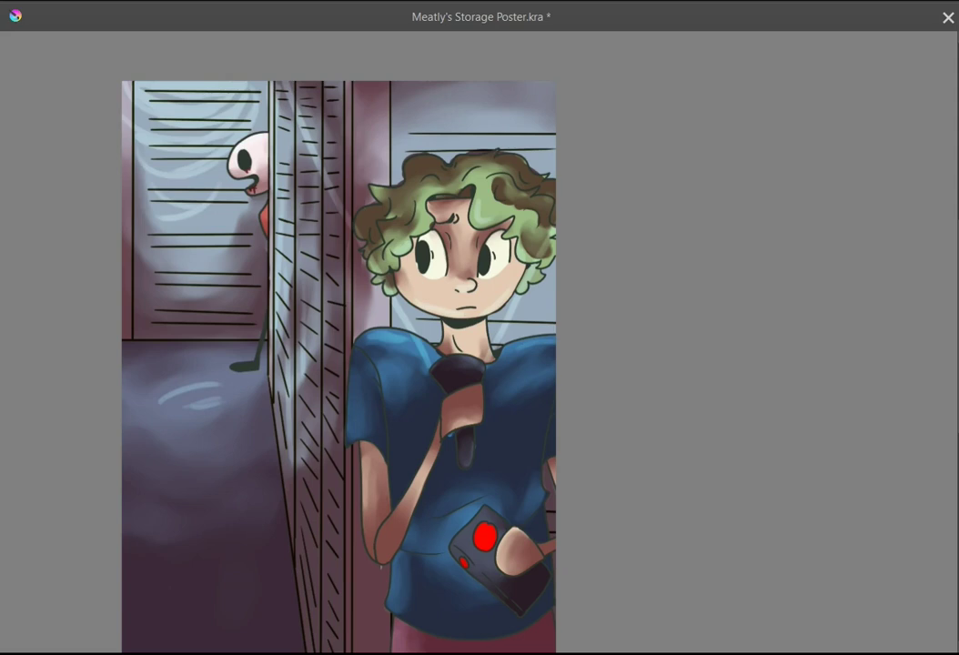
key(ctrl+z)
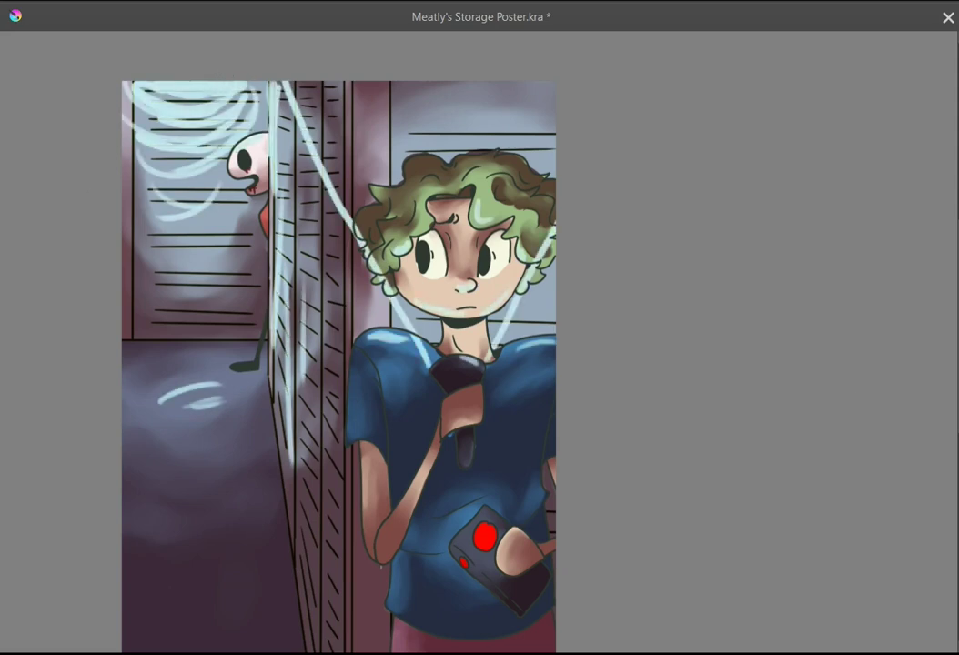
- Fill out the pale cyan light beams across the partition, rear wall and the front character's face, neck and shirt collar
key(ctrl+f)
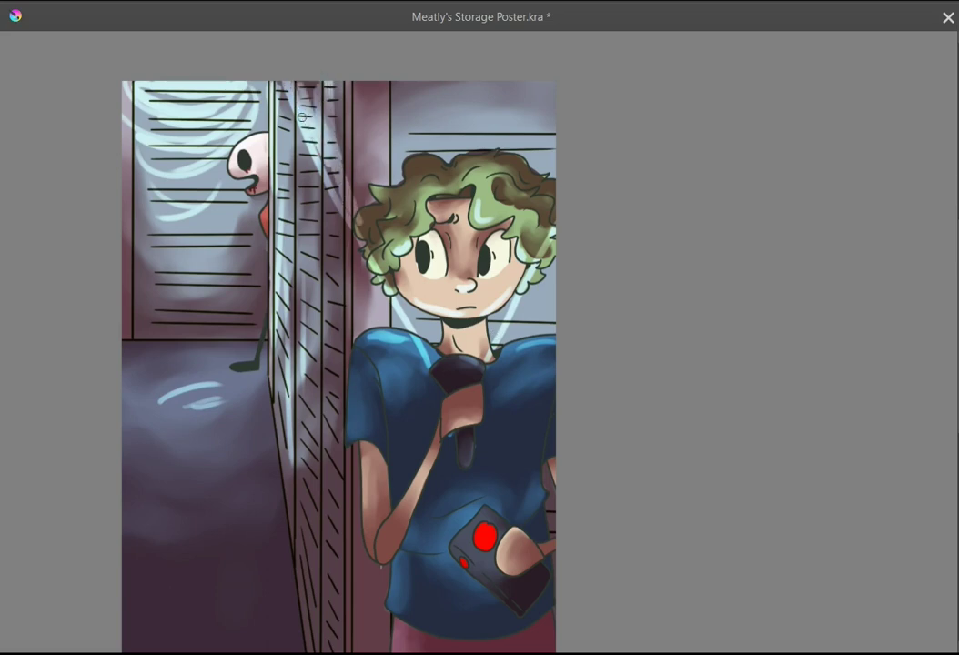
mouse_move(530, 263)
mouse_down()
mouse_move(552, 91)
mouse_move(525, 274)
mouse_up()
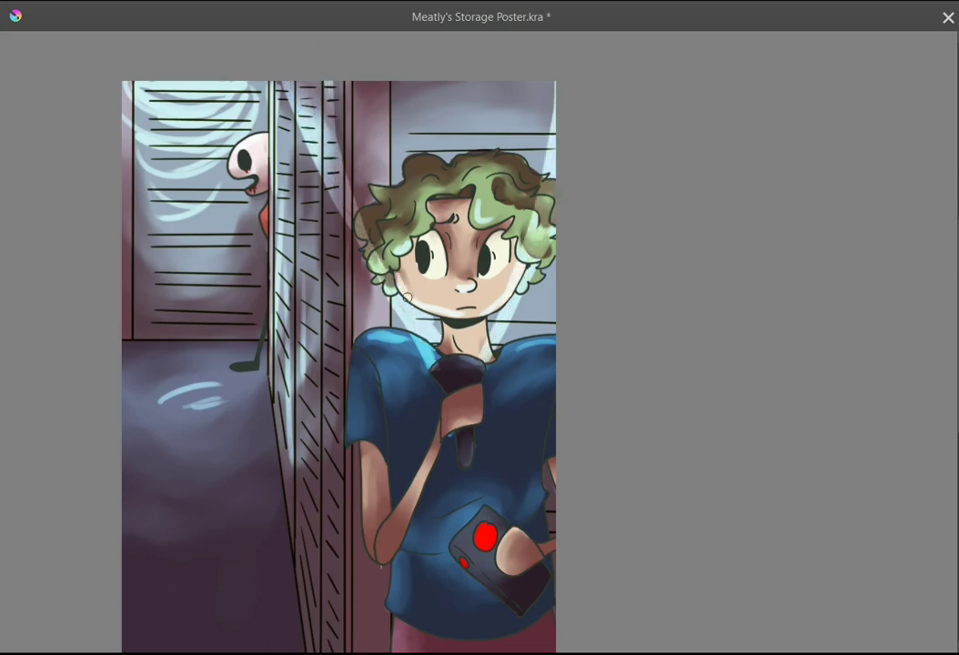
drag(478, 355, 483, 321)
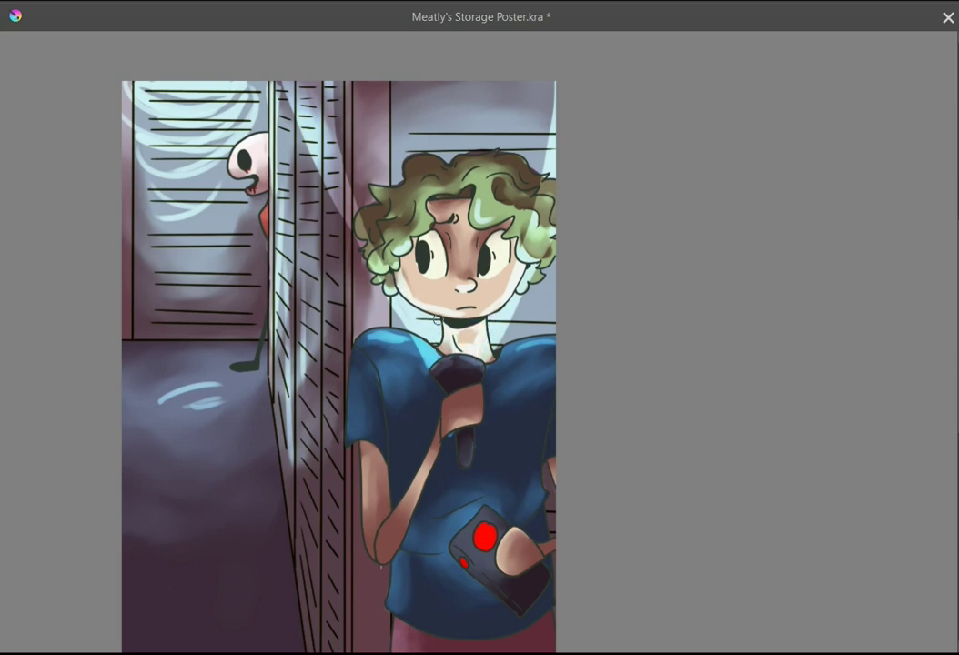
scroll(577, 424, up, 2)
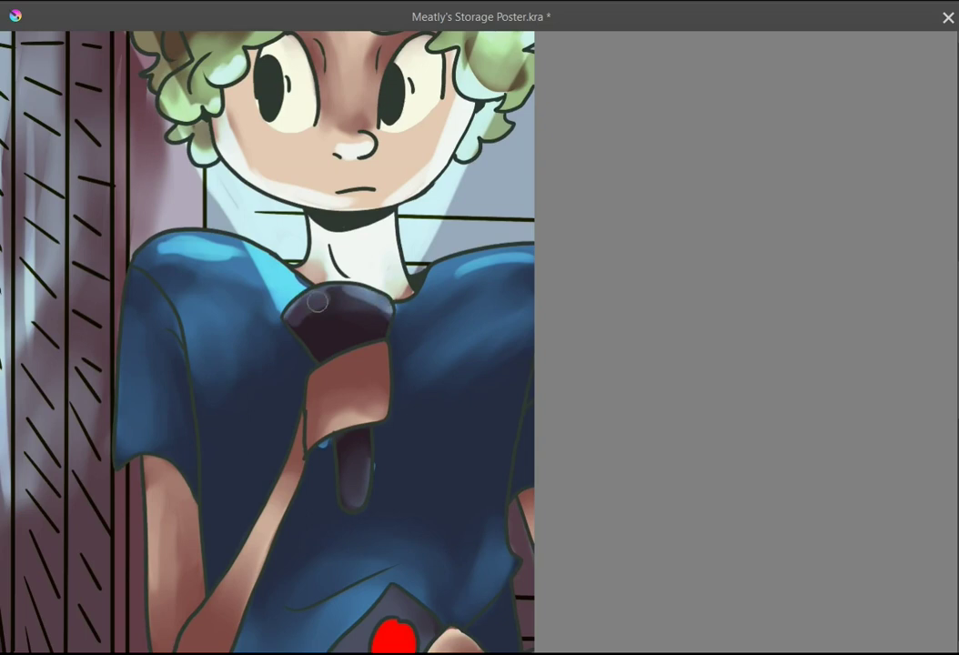
scroll(505, 332, down, 3)
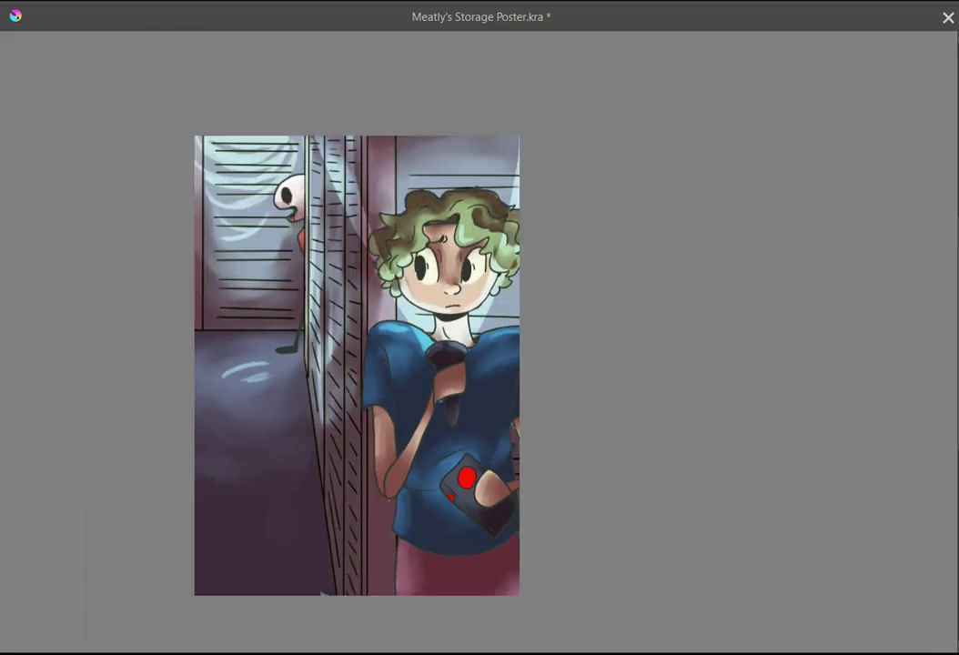
- Blend the pale cyan light into the shutter partition, the front character, the corridor floor and the rear shutter
key(F6)
click(63, 69)
scroll(441, 189, up, 1)
mouse_move(269, 116)
mouse_down()
mouse_move(270, 147)
mouse_move(313, 251)
mouse_up()
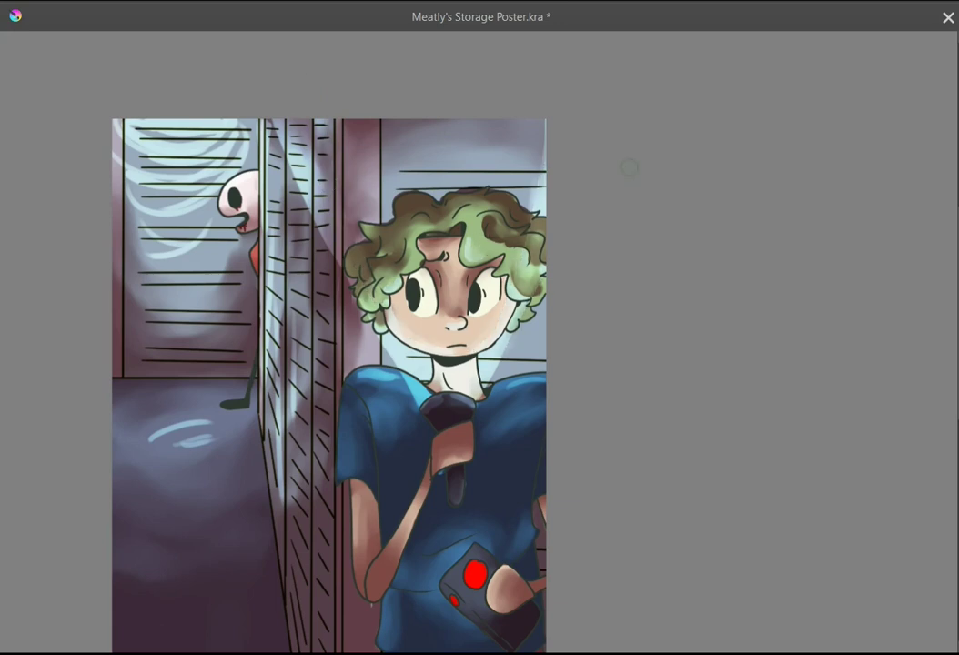
drag(272, 312, 273, 373)
drag(293, 323, 281, 501)
mouse_move(155, 436)
mouse_down()
mouse_move(207, 425)
mouse_move(209, 444)
mouse_up()
mouse_move(155, 424)
mouse_down()
mouse_move(206, 438)
mouse_move(155, 433)
mouse_up()
drag(150, 246, 196, 248)
mouse_move(131, 230)
mouse_down()
mouse_move(155, 173)
mouse_move(228, 178)
mouse_up()
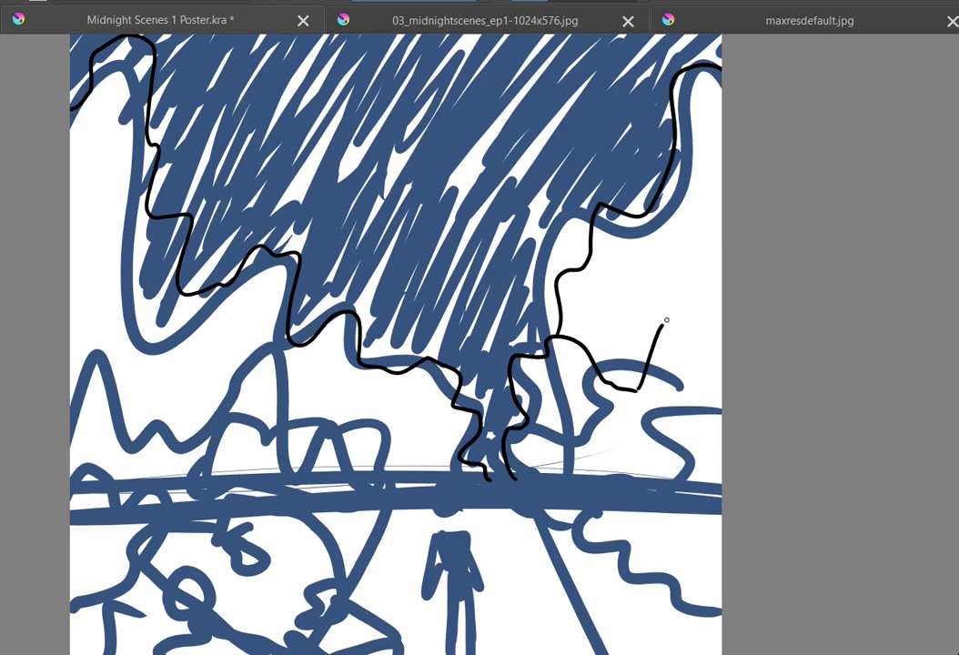
- Ink the treeline and foliage outlines over the blue sketch of the Midnight Scenes 1 poster and save the poster
drag(666, 320, 721, 264)
drag(637, 393, 722, 455)
drag(70, 291, 427, 497)
drag(70, 537, 426, 506)
drag(490, 480, 426, 498)
drag(514, 479, 705, 530)
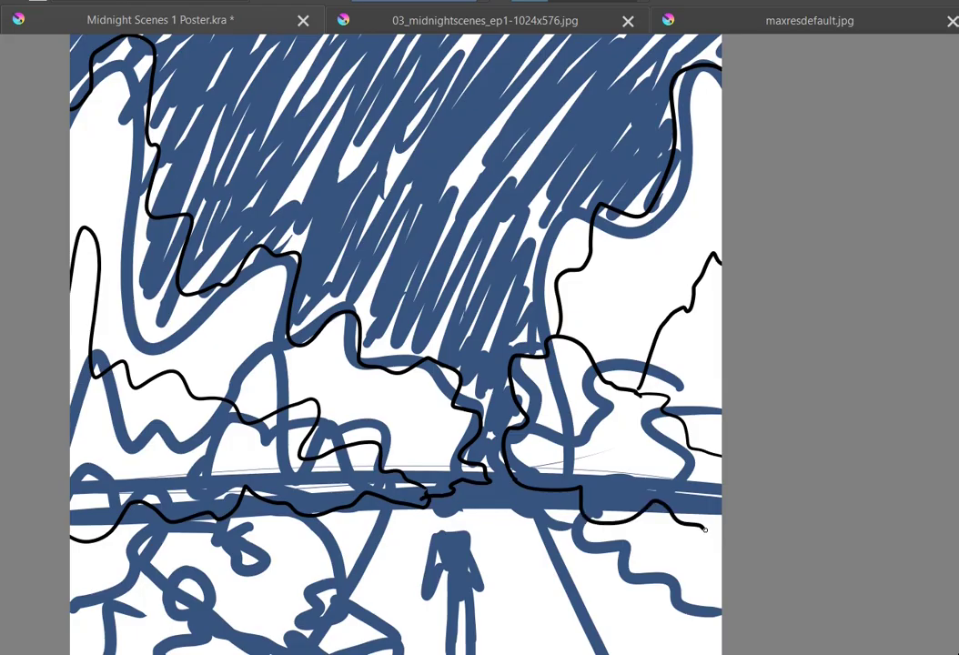
scroll(705, 529, down, 4)
key(ctrl+s)
- Ink wavy outlines for the bushes on both sides of the road and erase the overlapping lines
drag(72, 286, 168, 337)
drag(168, 337, 75, 350)
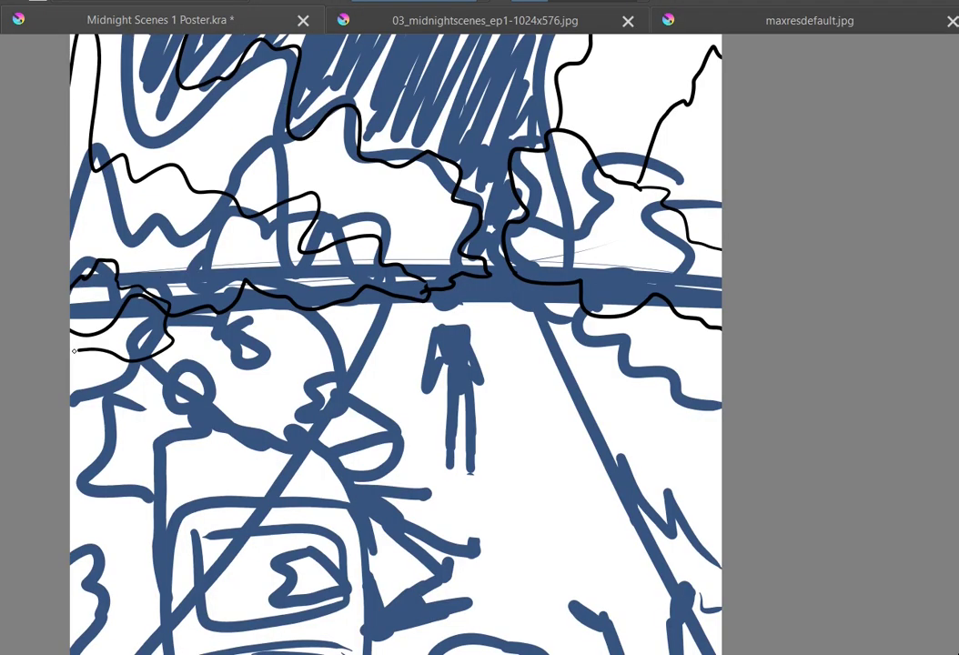
drag(148, 288, 287, 291)
mouse_move(164, 333)
mouse_down()
mouse_move(290, 297)
mouse_move(276, 310)
mouse_up()
mouse_move(648, 319)
mouse_down()
mouse_move(557, 346)
mouse_move(722, 257)
mouse_up()
drag(642, 324, 721, 346)
mouse_move(722, 397)
mouse_down()
mouse_move(557, 348)
mouse_move(719, 546)
mouse_up()
scroll(559, 153, down, 4)
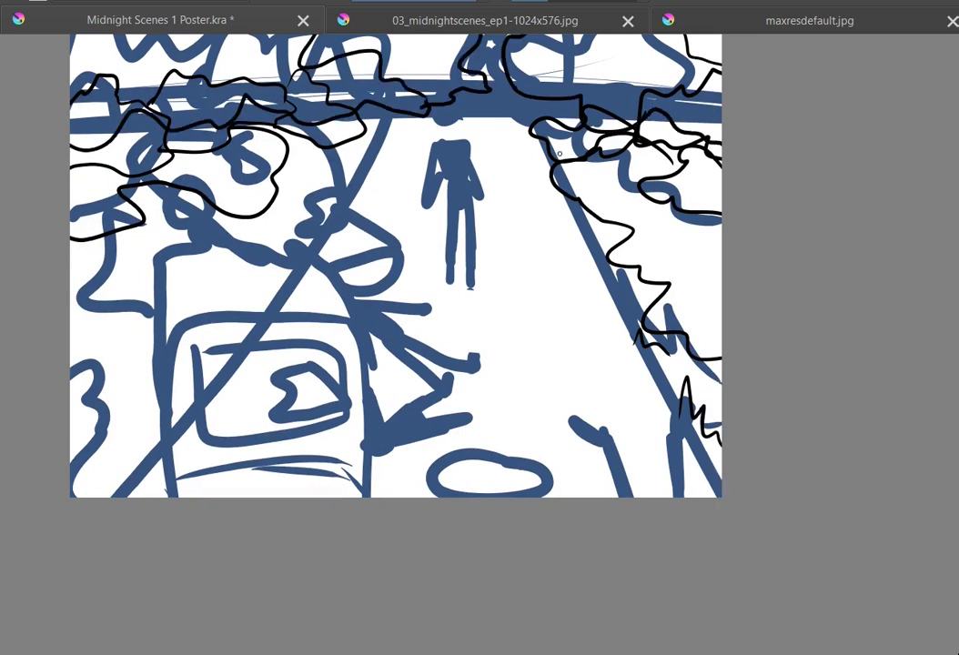
drag(128, 91, 89, 125)
drag(255, 96, 308, 122)
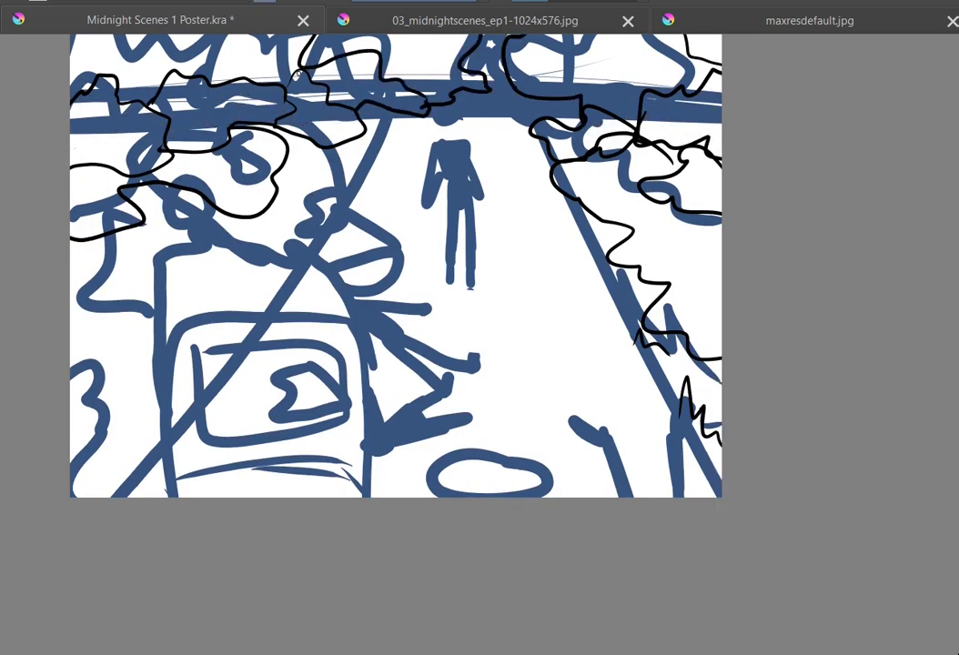
- Ink both edges of the road from the horizon down to the canvas edge, undoing the faulty strokes
scroll(396, 265, up, 1)
drag(488, 151, 349, 254)
mouse_move(517, 133)
mouse_down()
mouse_move(513, 162)
mouse_move(624, 417)
mouse_up()
key(ctrl+z)
drag(464, 167, 302, 379)
drag(621, 408, 701, 550)
key(ctrl+z)
mouse_move(310, 348)
mouse_down()
mouse_move(182, 460)
mouse_move(126, 549)
mouse_up()
- Add small grass tufts, pebbles and a near bush outline along the roadsides and save the poster
drag(491, 222, 514, 243)
drag(99, 533, 135, 519)
drag(72, 399, 72, 501)
drag(119, 473, 148, 458)
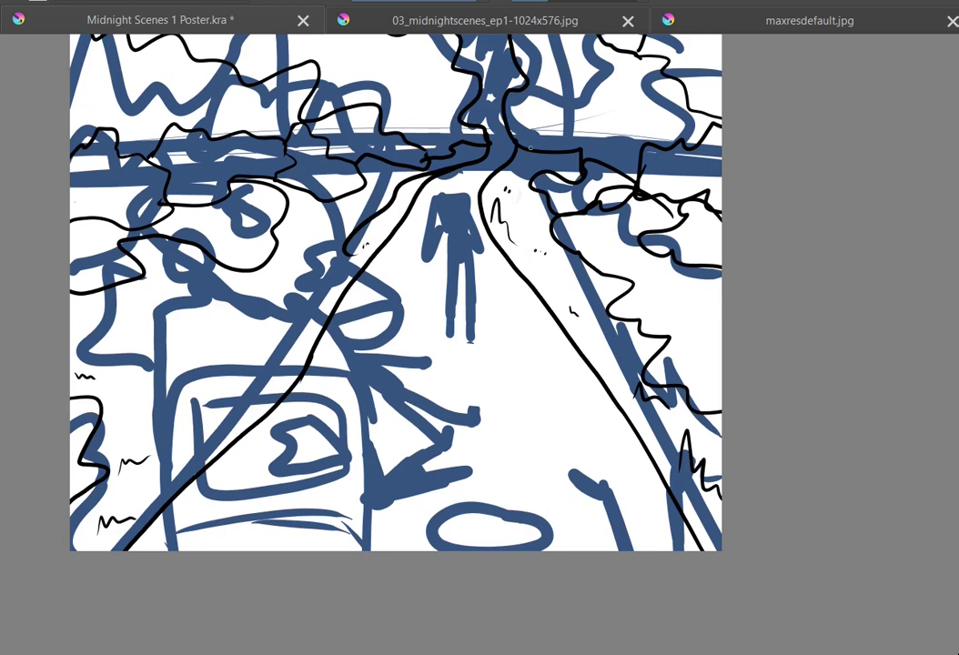
drag(615, 390, 637, 387)
drag(175, 455, 198, 446)
drag(79, 544, 93, 523)
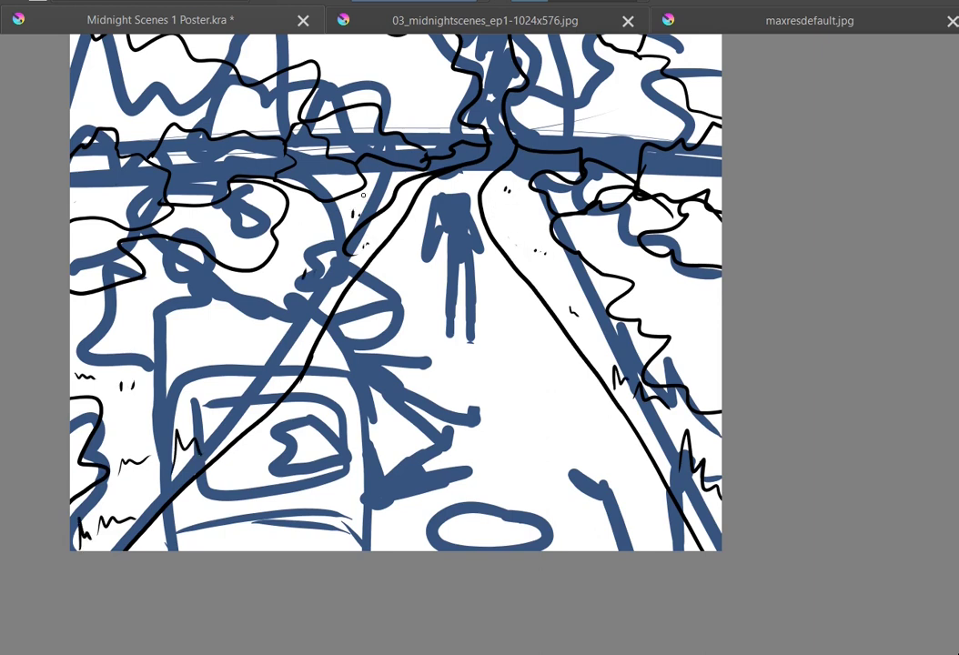
key(ctrl+s)
- Ink the loose wheel at the bottom of the road using the maxresdefault.jpg reference, scale it down and save the poster
click(776, 21)
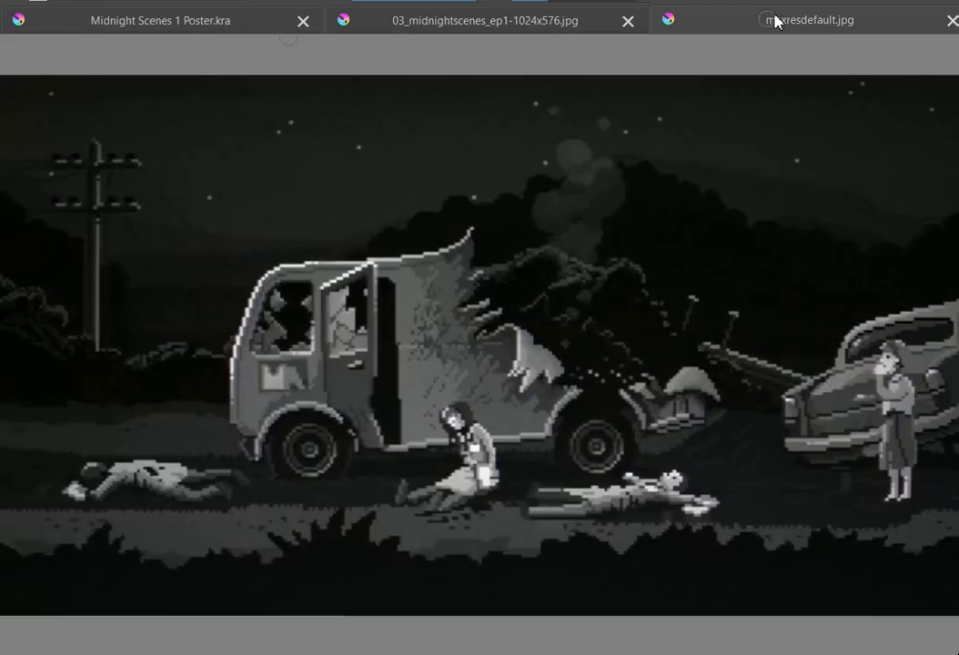
click(161, 20)
mouse_move(463, 505)
mouse_down()
mouse_move(572, 536)
mouse_move(483, 525)
mouse_move(455, 535)
mouse_up()
click(775, 20)
click(261, 16)
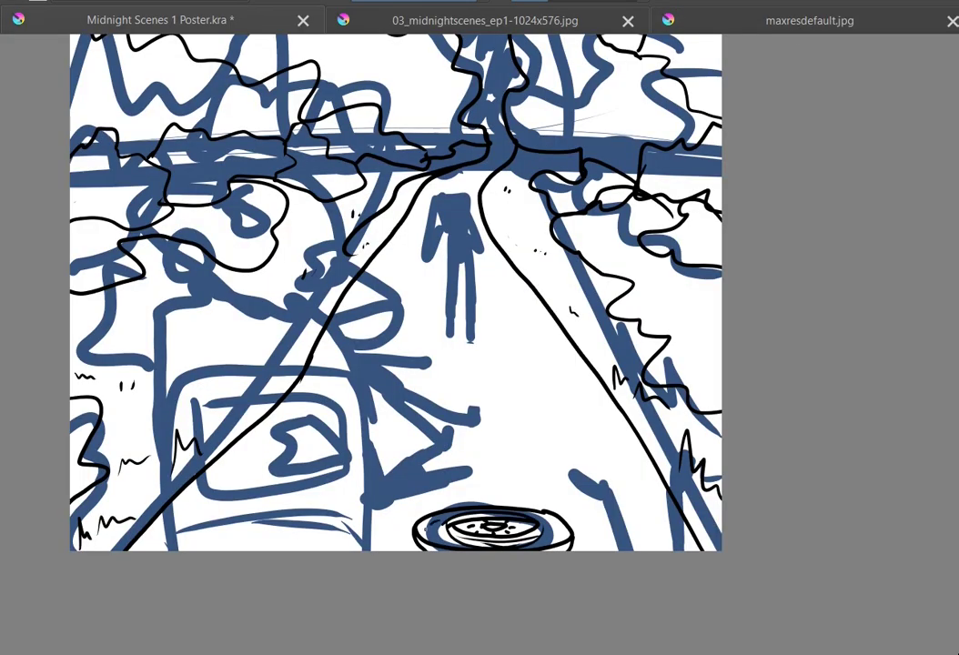
key(ctrl+t)
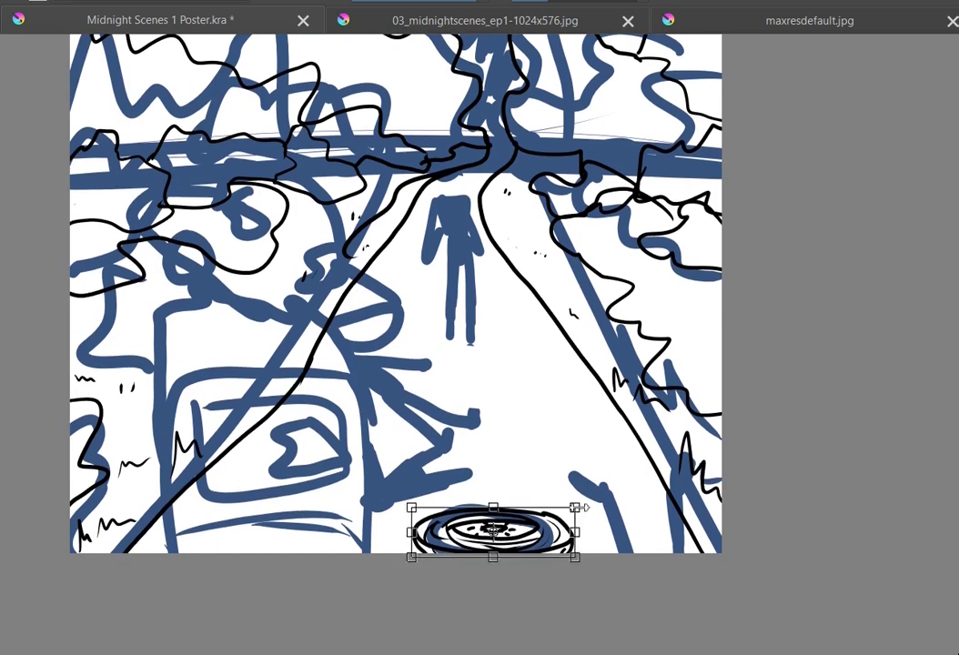
key(ctrl+s)
- Ink the outline of the wrecked van and its windscreen frame, checking the van in maxresdefault.jpg
mouse_move(320, 312)
mouse_down()
mouse_move(294, 300)
mouse_move(146, 346)
mouse_move(171, 551)
mouse_up()
drag(347, 381, 372, 550)
click(788, 20)
click(263, 22)
mouse_move(308, 369)
mouse_down()
mouse_move(174, 497)
mouse_move(177, 551)
mouse_up()
drag(228, 405, 352, 494)
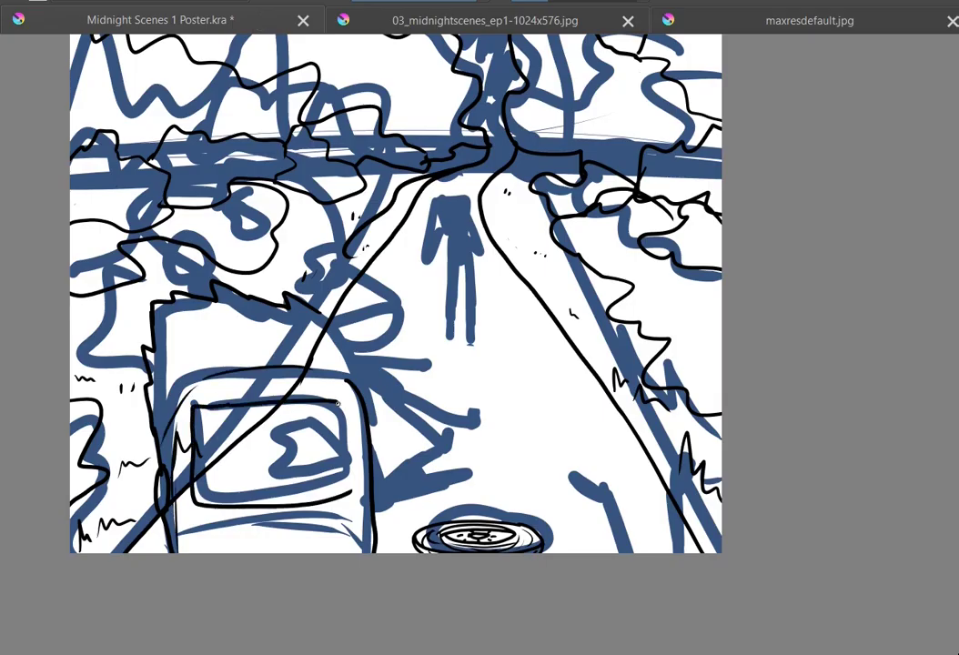
- Ink the broken glass in the van's windscreen and the open side door with its shattered window
click(788, 20)
click(263, 22)
drag(328, 413, 359, 460)
mouse_move(334, 411)
mouse_down()
mouse_move(240, 414)
mouse_move(291, 508)
mouse_move(356, 483)
mouse_up()
click(787, 20)
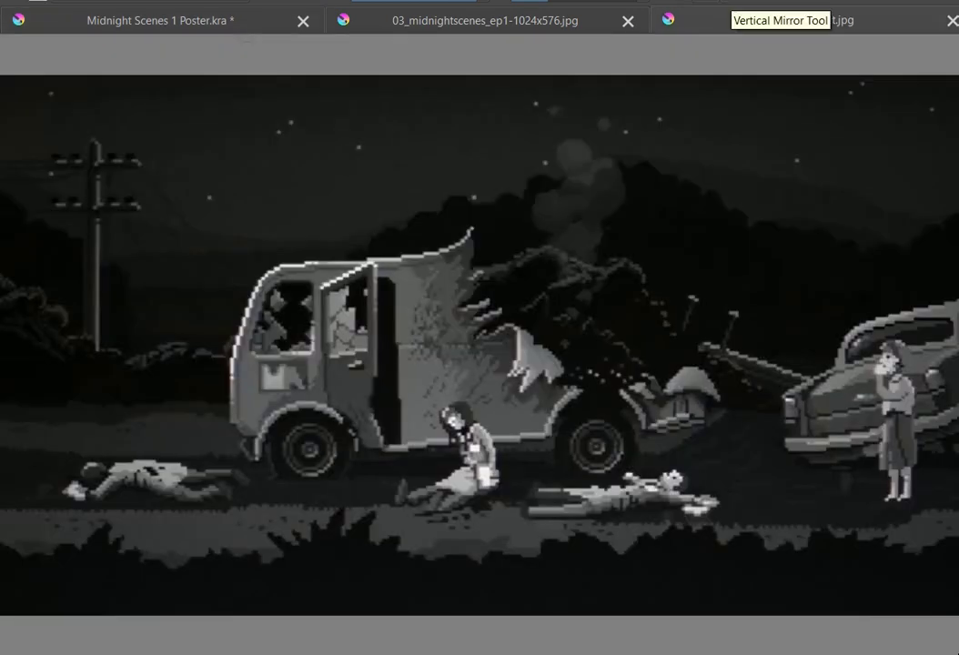
click(278, 10)
mouse_move(363, 397)
mouse_down()
mouse_move(397, 450)
mouse_move(374, 531)
mouse_up()
drag(373, 413, 386, 454)
- Scatter small debris pieces and a jagged shard on the road beside the van and save the poster
drag(428, 506, 418, 517)
drag(464, 471, 483, 479)
drag(506, 408, 505, 423)
scroll(503, 392, up, 1)
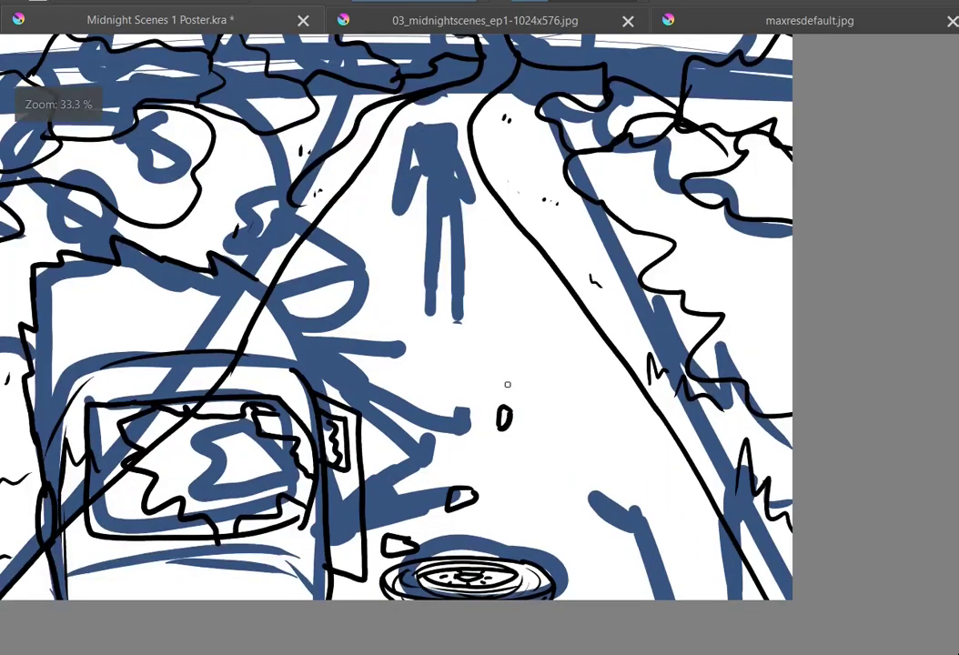
scroll(446, 441, down, 1)
drag(254, 532, 268, 537)
drag(530, 462, 579, 454)
click(547, 409)
drag(485, 477, 491, 478)
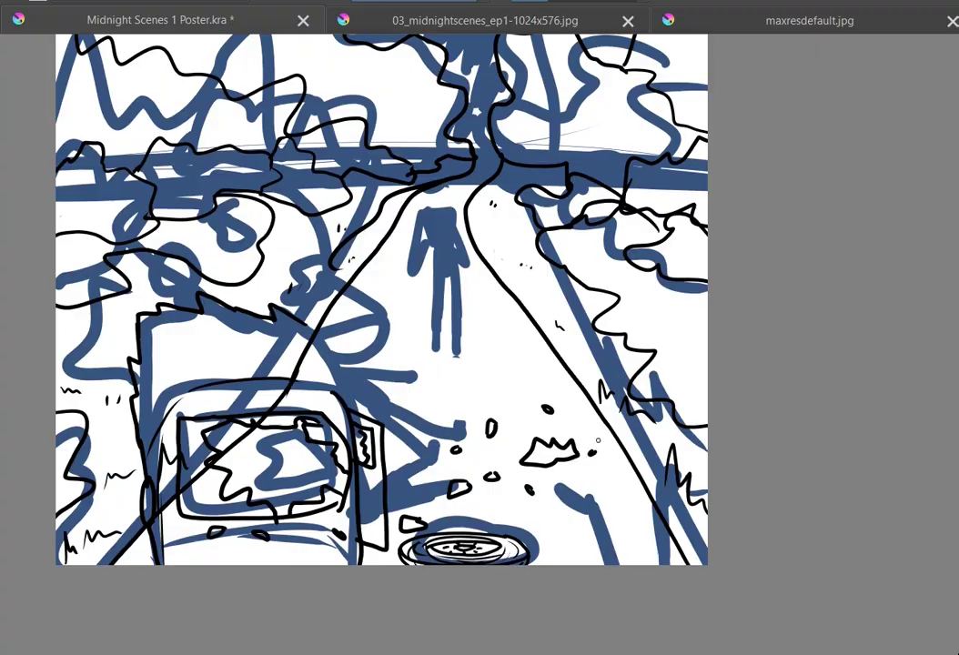
key(ctrl+s)
- Add the door handle and ink the jagged torn wreckage along the van's far side, following the maxresdefault.jpg reference
click(788, 13)
click(264, 13)
drag(135, 403, 133, 334)
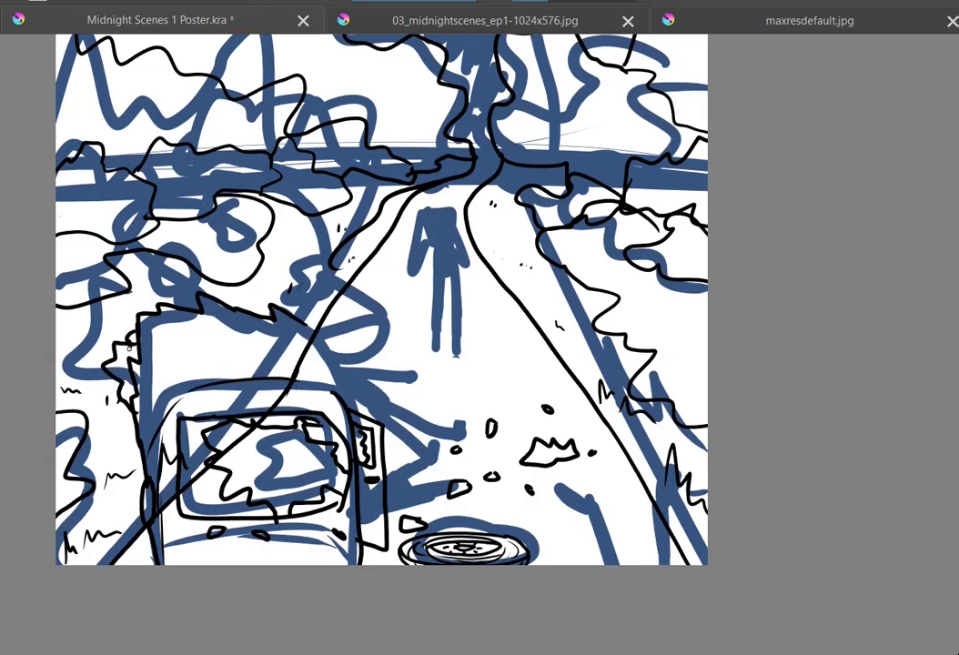
drag(125, 372, 134, 351)
mouse_move(133, 351)
mouse_down()
mouse_move(221, 350)
mouse_move(195, 384)
mouse_up()
click(775, 23)
click(263, 12)
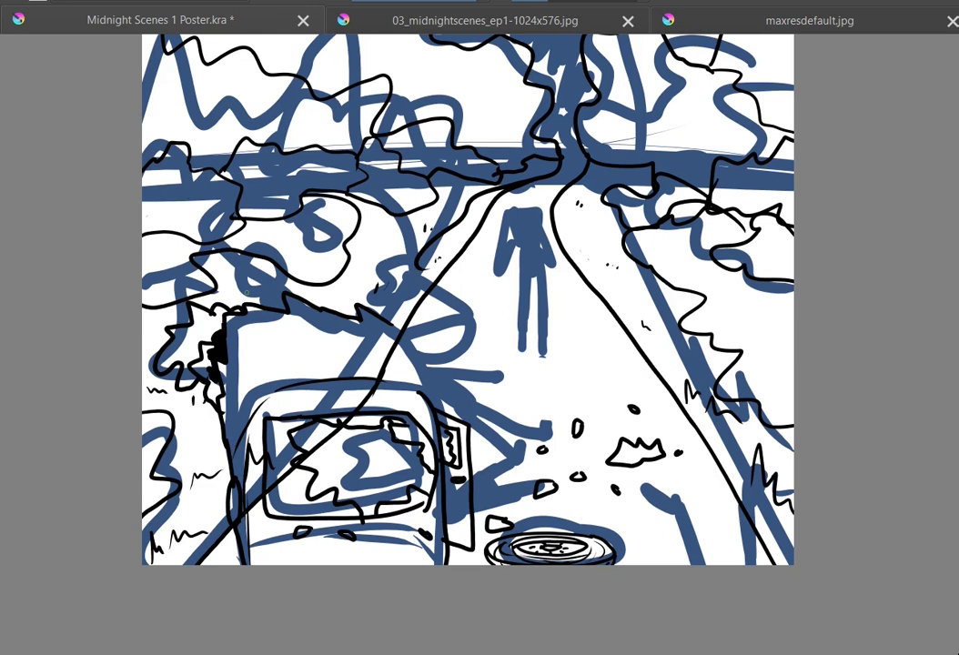
- Darken the loose wheel's tyre with black, checking the maxresdefault.jpg reference, and save the poster
click(778, 21)
click(269, 22)
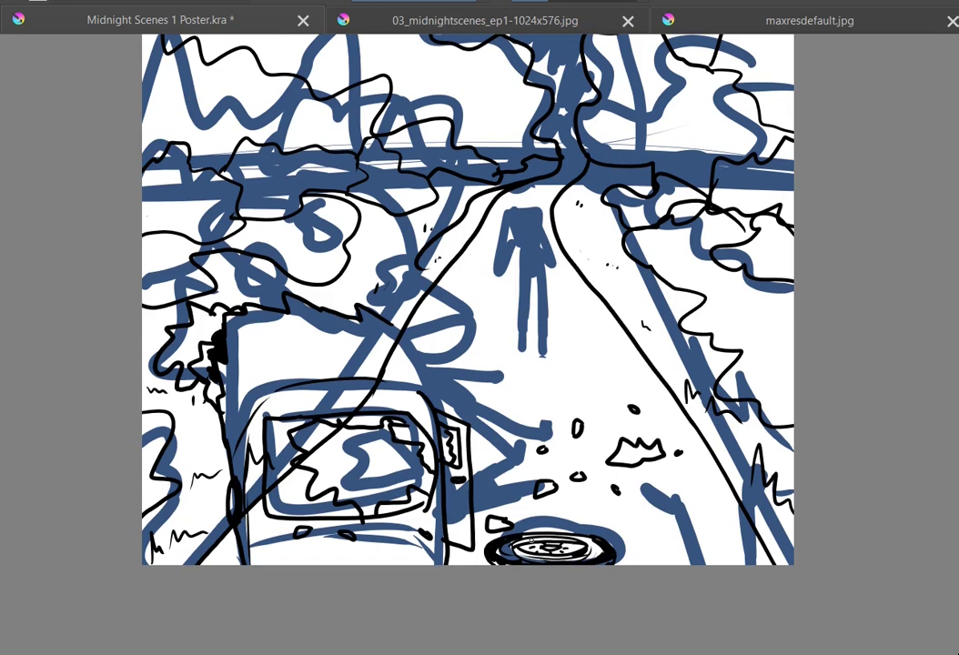
key(ctrl+s)
click(760, 22)
click(268, 19)
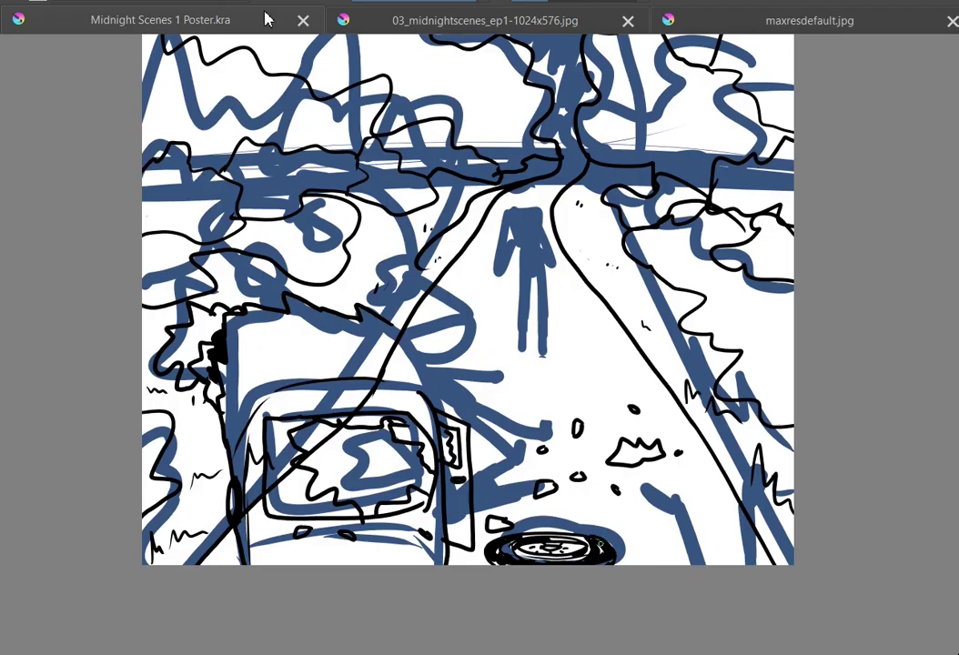
- Ink the curved side edge and body creases of the van and undo the stray stroke beyond it
drag(248, 387, 233, 350)
click(727, 26)
click(272, 27)
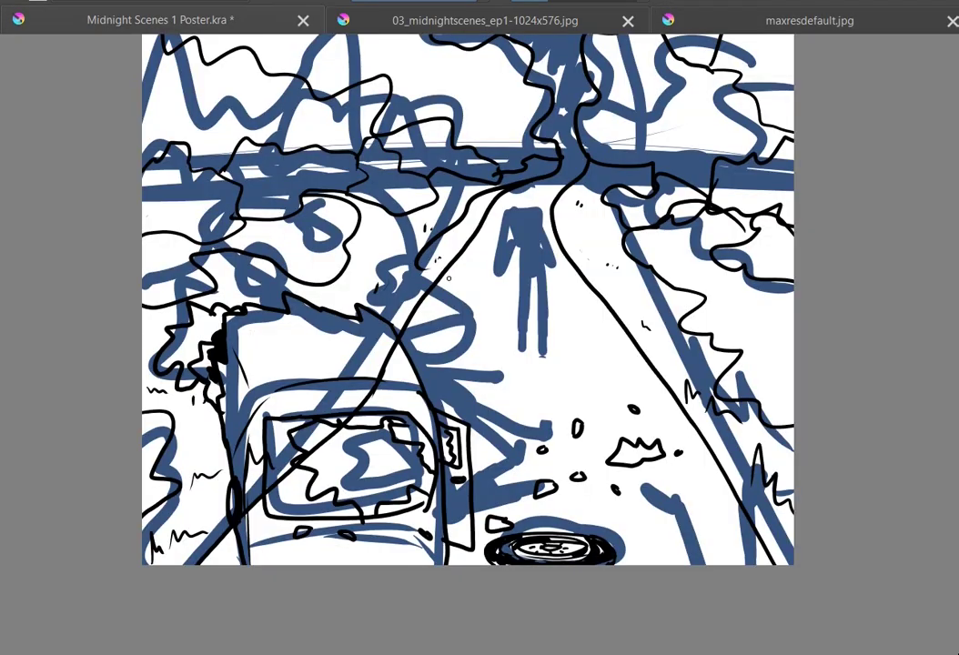
drag(433, 272, 431, 271)
key(ctrl+z)
- Ink the rounded wreck piece beside the van's torn roof and start outlining the crashed car behind it
click(790, 22)
click(270, 22)
mouse_move(393, 314)
mouse_down()
mouse_move(454, 287)
mouse_move(468, 322)
mouse_up()
mouse_move(407, 344)
mouse_down()
mouse_move(464, 330)
mouse_move(409, 322)
mouse_up()
mouse_move(373, 300)
mouse_down()
mouse_move(440, 279)
mouse_move(349, 228)
mouse_up()
click(792, 20)
click(163, 17)
drag(405, 253, 414, 269)
drag(348, 228, 291, 235)
drag(335, 276, 289, 270)
mouse_move(355, 225)
mouse_down()
mouse_move(251, 284)
mouse_move(312, 281)
mouse_up()
key(ctrl+z)
key(ctrl+z)
key(ctrl+z)
- Ink the body, windows and rounded details of the crashed car behind the van
drag(409, 245, 342, 213)
mouse_move(363, 217)
mouse_down()
mouse_move(306, 218)
mouse_move(272, 238)
mouse_up()
mouse_move(289, 214)
mouse_down()
mouse_move(241, 250)
mouse_move(352, 261)
mouse_up()
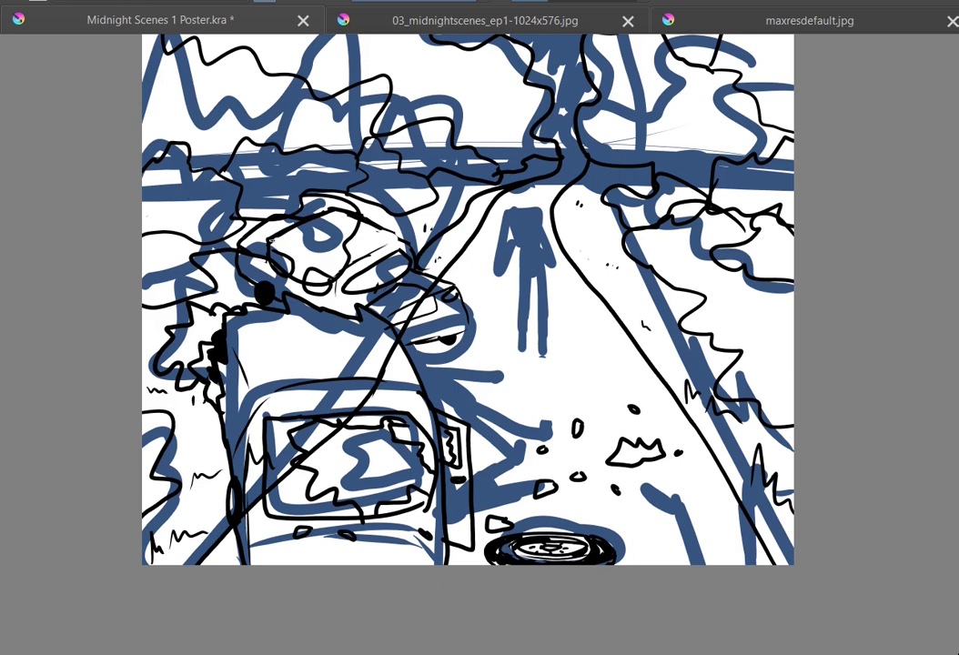
- Ink the broken rods sticking out of the van's side onto the road, checking the maxresdefault.jpg reference
scroll(468, 364, up, 5)
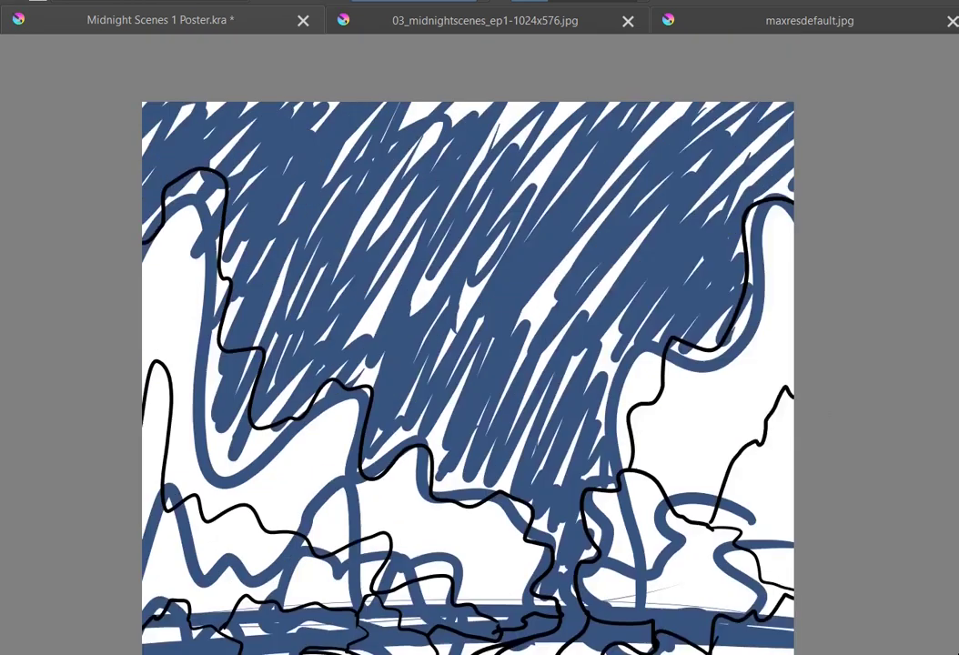
scroll(468, 364, down, 5)
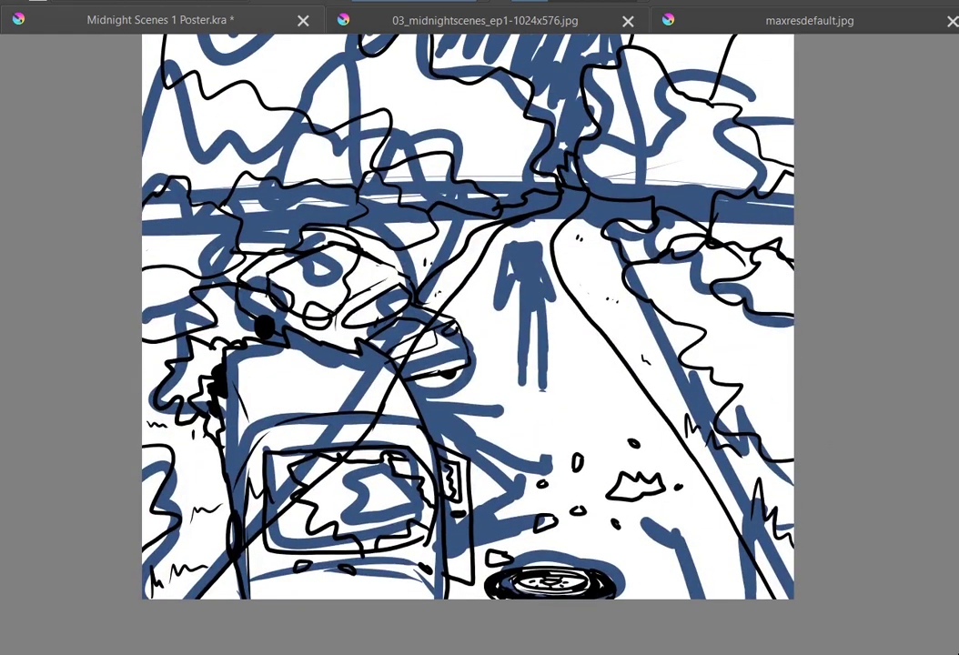
click(730, 20)
click(216, 14)
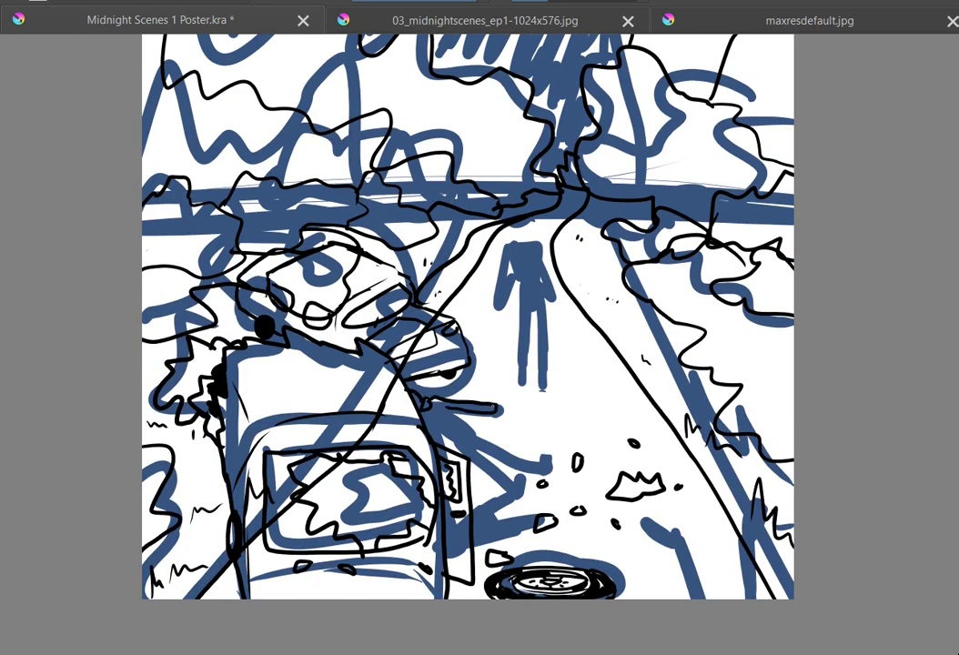
click(822, 13)
mouse_move(494, 407)
mouse_down()
mouse_move(507, 410)
mouse_move(541, 461)
mouse_up()
click(217, 16)
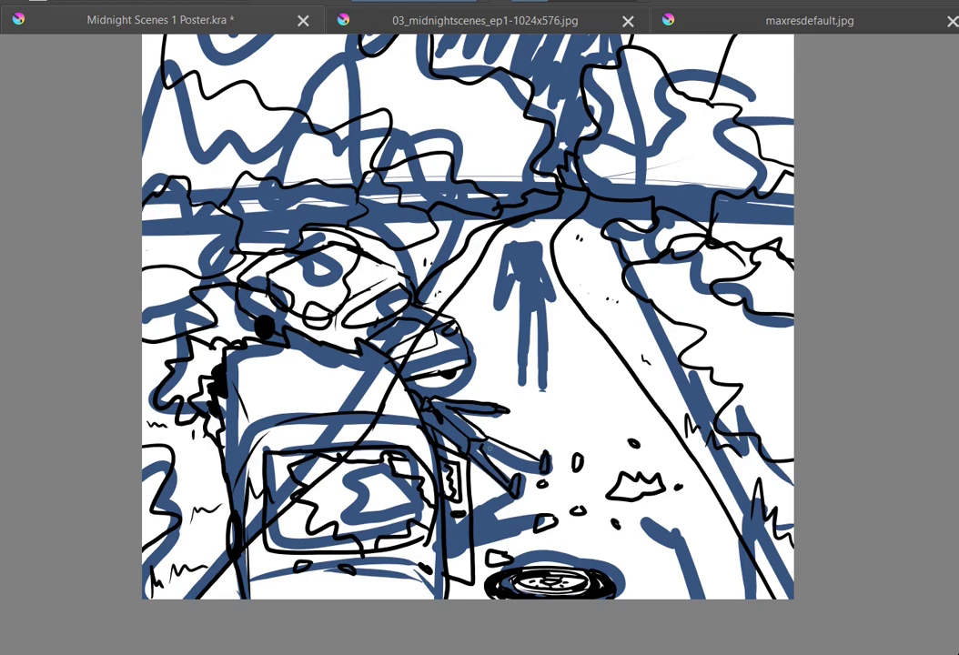
- Ink the long narrow shapes in the lower right part of the road and save the poster
click(674, 13)
click(217, 11)
drag(732, 596, 747, 581)
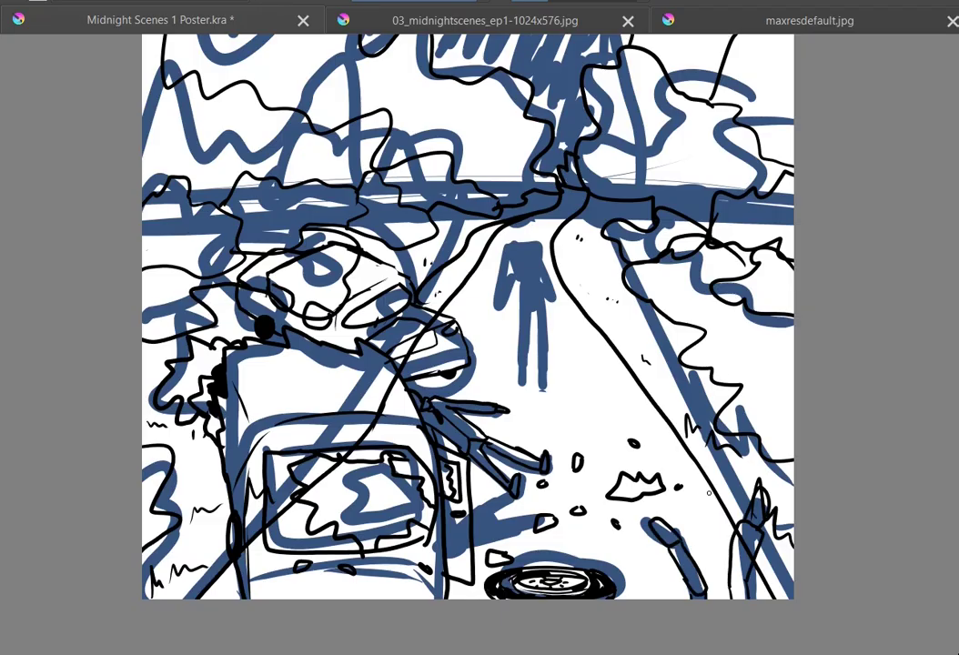
key(ctrl+s)
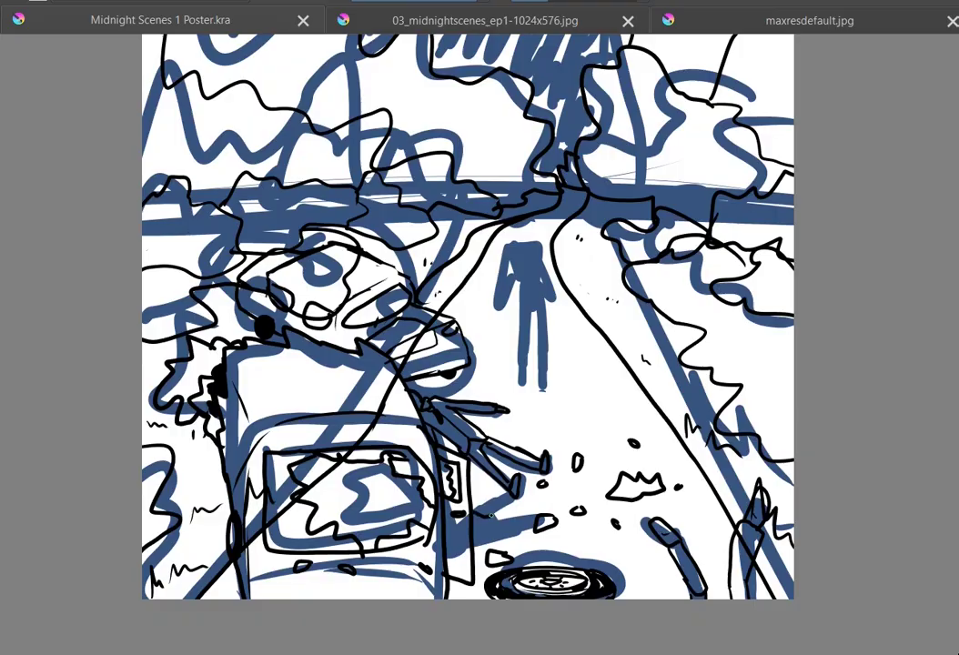
- Ink the wreckage between the van's open door and the loose wheel using maxresdefault.jpg as reference, and save the poster
click(739, 13)
click(161, 20)
mouse_move(493, 551)
mouse_down()
mouse_move(514, 534)
mouse_move(591, 530)
mouse_move(515, 545)
mouse_up()
key(ctrl+s)
click(829, 8)
click(160, 20)
drag(492, 551, 548, 572)
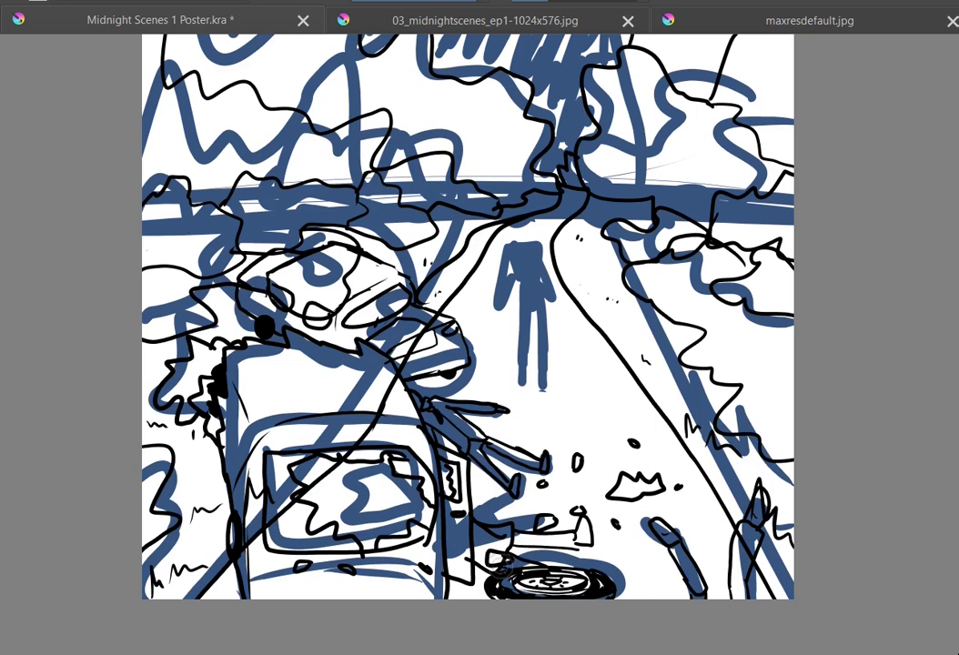
key(ctrl+s)
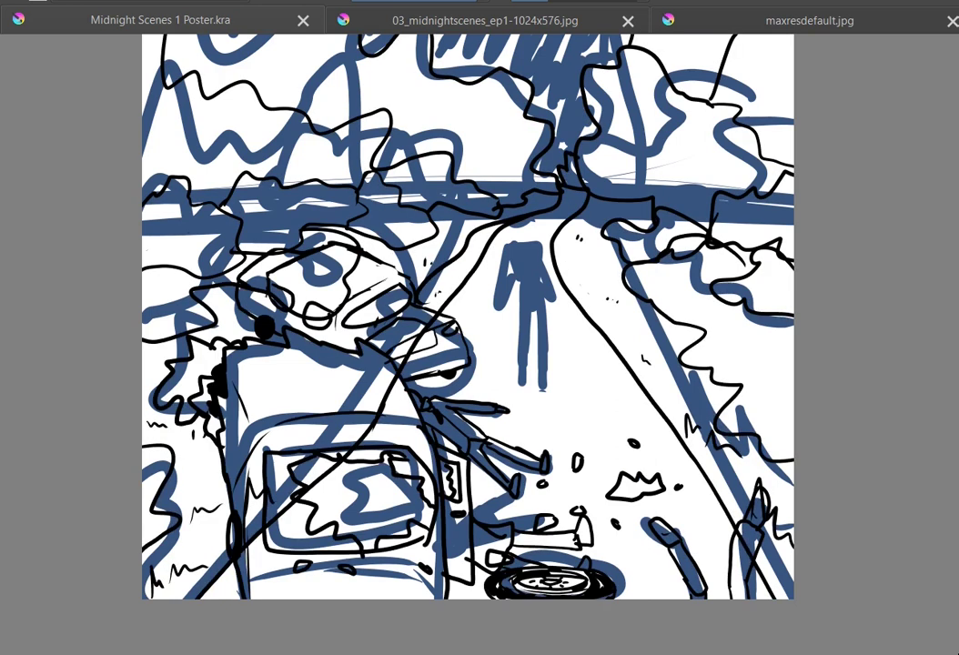
key(ctrl+z)
key(ctrl+z)
key(ctrl+z)
key(ctrl+shift+z)
key(ctrl+shift+z)
key(ctrl+shift+z)
drag(608, 289, 608, 391)
scroll(608, 391, up, 1)
click(484, 20)
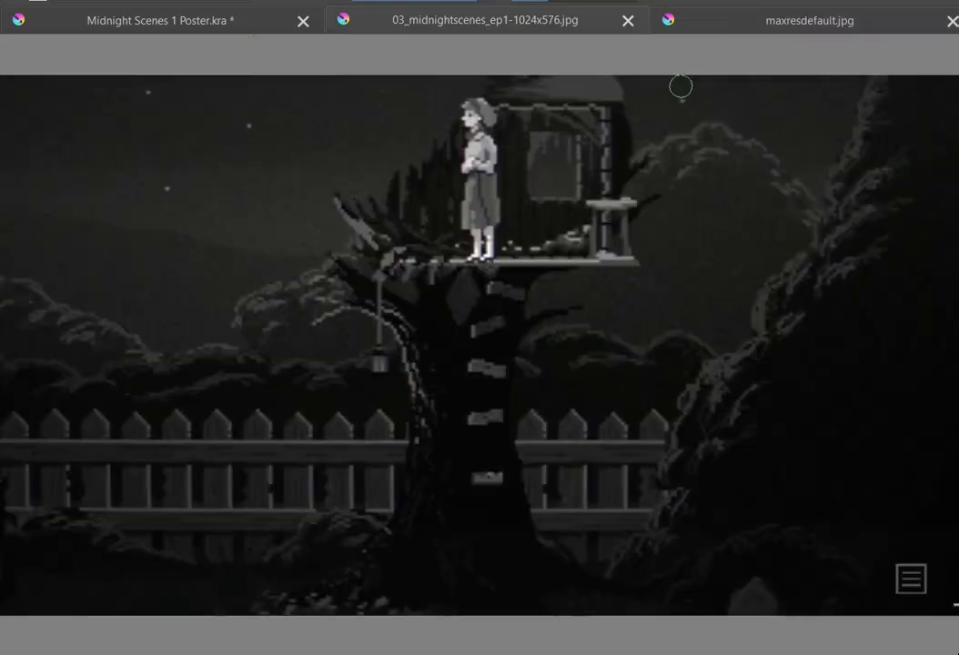
scroll(681, 86, up, 1)
click(160, 20)
drag(492, 271, 496, 293)
drag(494, 268, 463, 288)
key(ctrl+z)
key(ctrl+z)
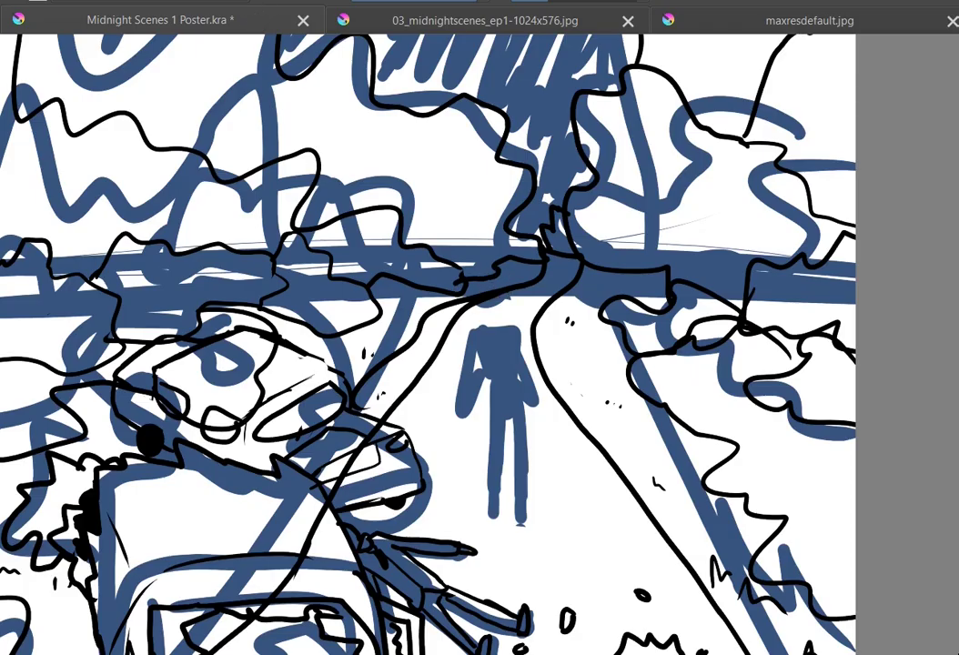
- Hide the road and bush line art and ink the outline of the standing figure's head, checking maxresdefault.jpg
key(Delete)
click(752, 18)
click(171, 18)
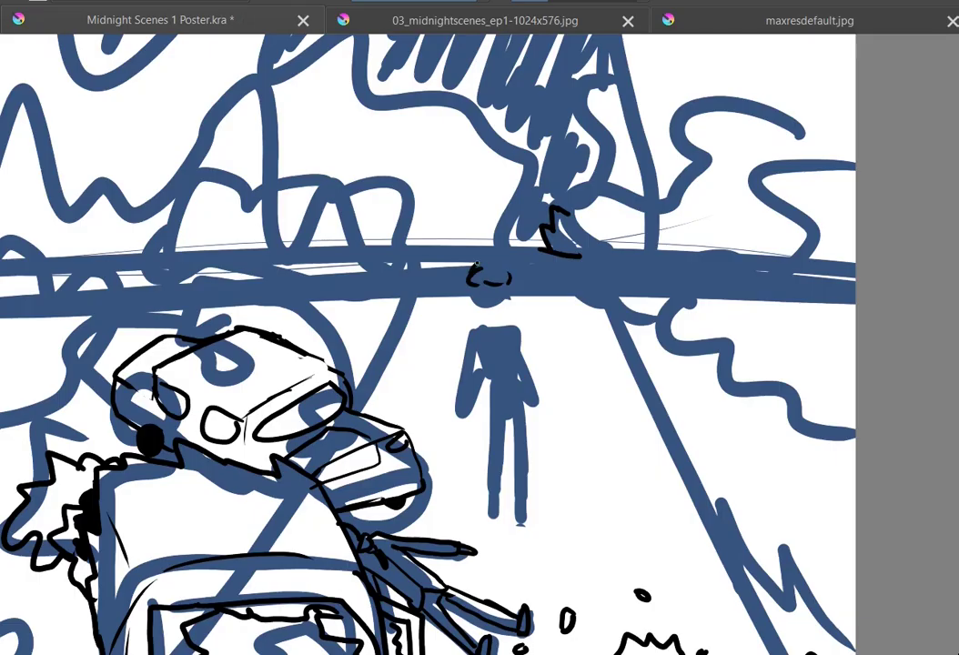
key(ctrl+Tab)
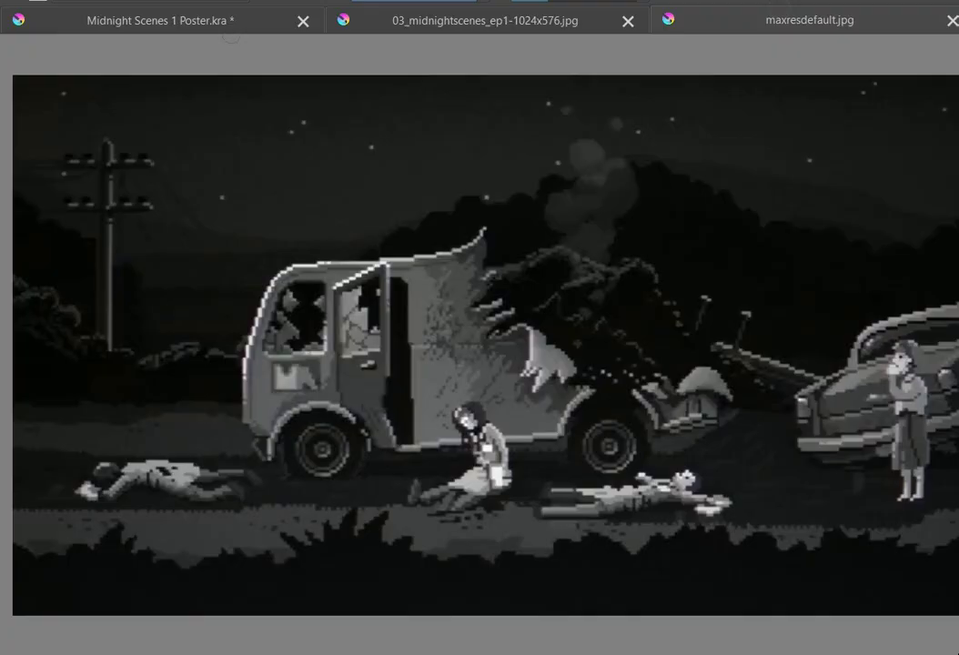
key(ctrl+shift+Tab)
drag(462, 313, 472, 307)
- Ink the figure's headband, shoulder-length hair, collar and face, using maxresdefault.jpg as reference
click(773, 15)
mouse_move(517, 312)
mouse_down()
mouse_move(506, 306)
mouse_move(495, 323)
mouse_move(506, 321)
mouse_up()
click(171, 18)
click(771, 15)
click(171, 18)
key(ctrl+plus)
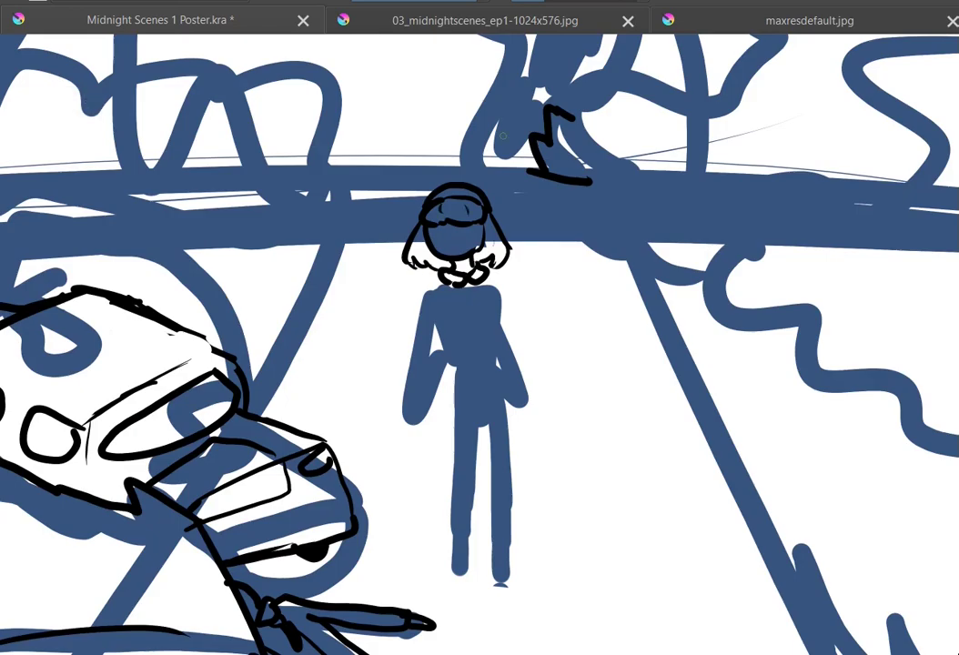
key(ctrl+Tab)
key(ctrl+shift+Tab)
click(444, 233)
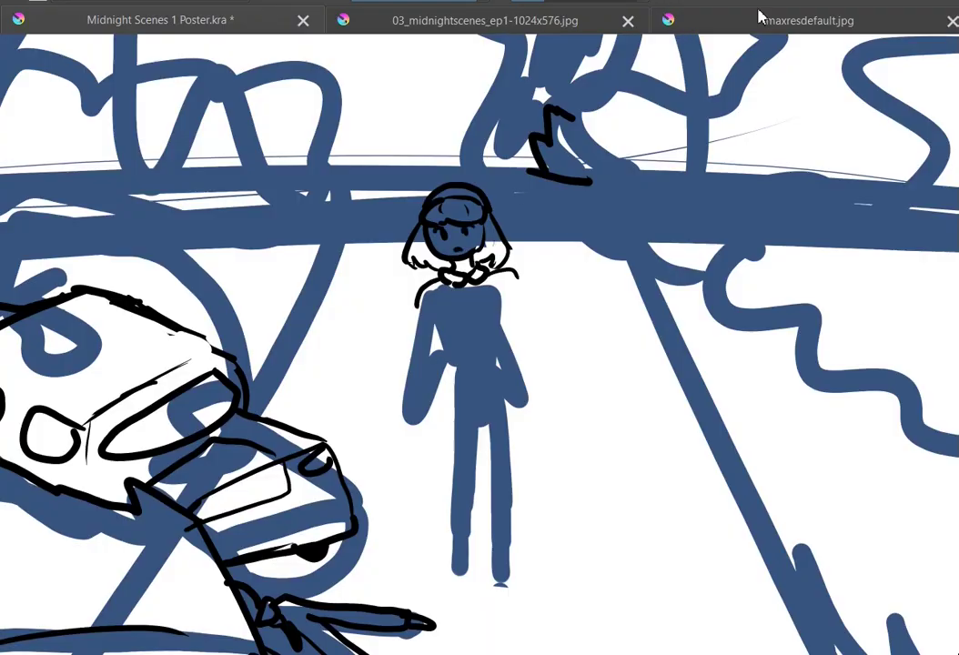
- Ink the figure's torso, folded arms and sweater hem over the blue sketch, checking the maxresdefault.jpg reference
key(ctrl+Tab)
key(ctrl+shift+Tab)
drag(517, 278, 537, 384)
mouse_move(526, 345)
mouse_down()
mouse_move(471, 344)
mouse_move(517, 374)
mouse_up()
drag(418, 302, 430, 379)
drag(462, 346, 428, 376)
drag(510, 293, 501, 339)
key(ctrl+shift+Tab)
key(ctrl+Tab)
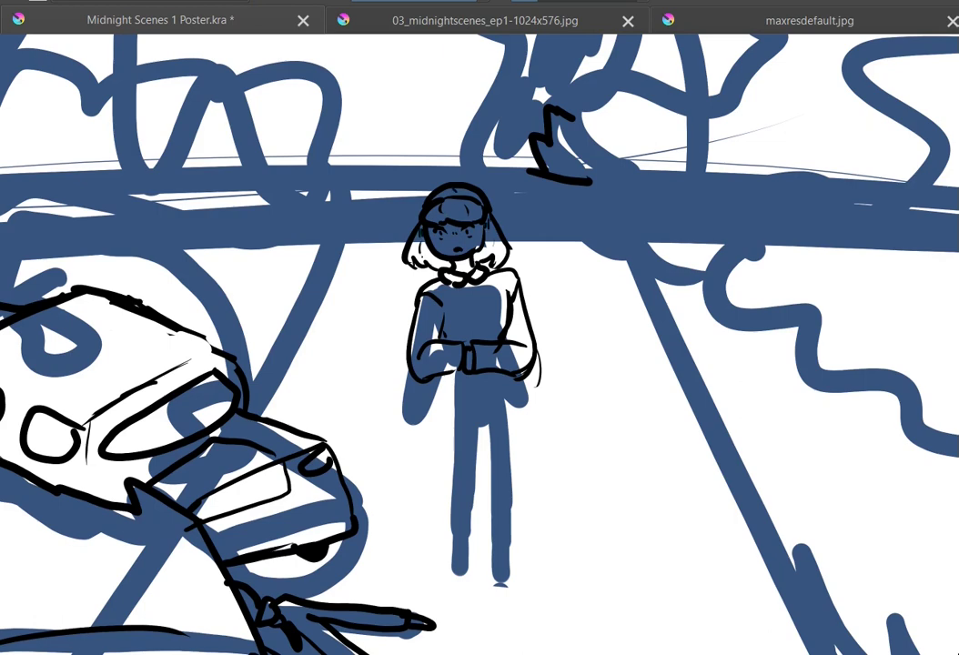
key(ctrl+Tab)
key(ctrl+shift+Tab)
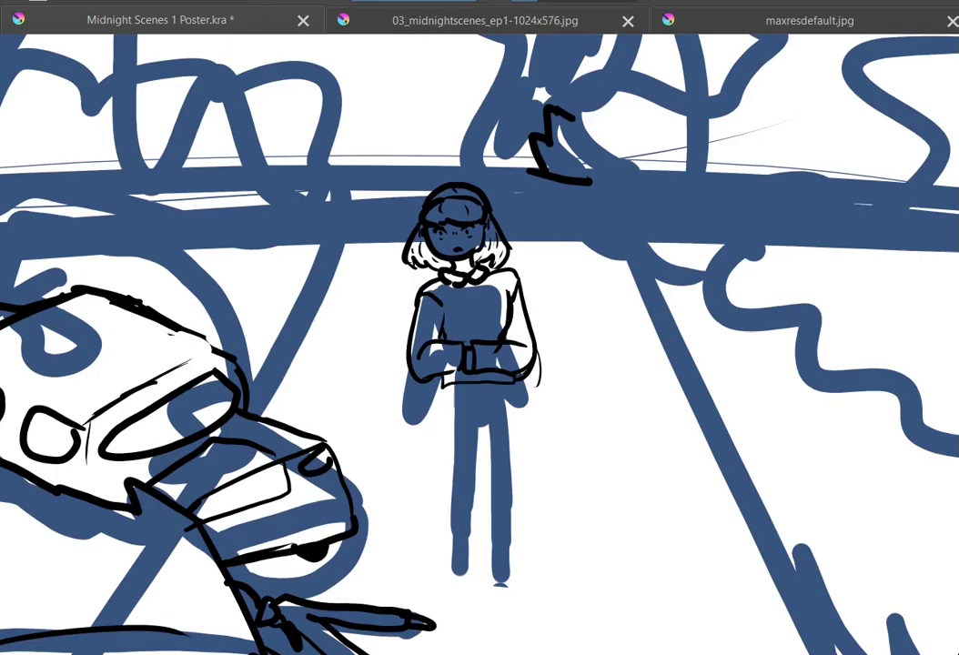
- Ink the figure's long flared skirt with an overlapping front fold, checking maxresdefault.jpg
mouse_move(437, 388)
mouse_down()
mouse_move(517, 379)
mouse_move(422, 544)
mouse_up()
click(833, 20)
click(160, 20)
drag(503, 386, 425, 547)
drag(518, 384, 557, 551)
- Ink the figure's lower legs and black shoes with maxresdefault.jpg as reference, save the poster and touch up the skirt's corner
click(833, 20)
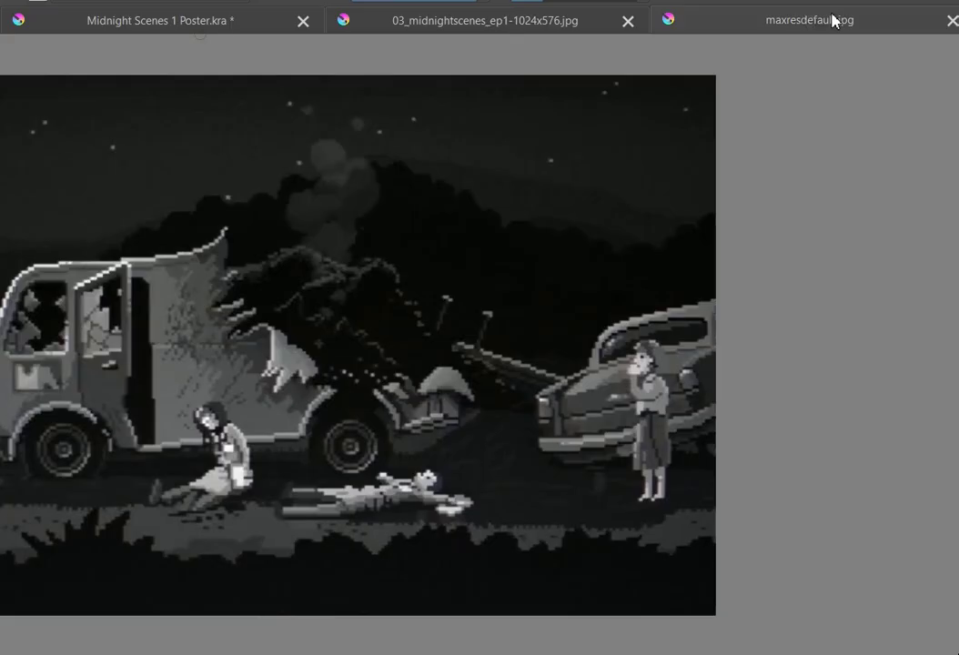
click(160, 20)
drag(477, 598, 468, 601)
click(779, 20)
mouse_move(492, 523)
mouse_down()
mouse_move(500, 569)
mouse_move(514, 554)
mouse_up()
click(160, 20)
drag(501, 569, 518, 586)
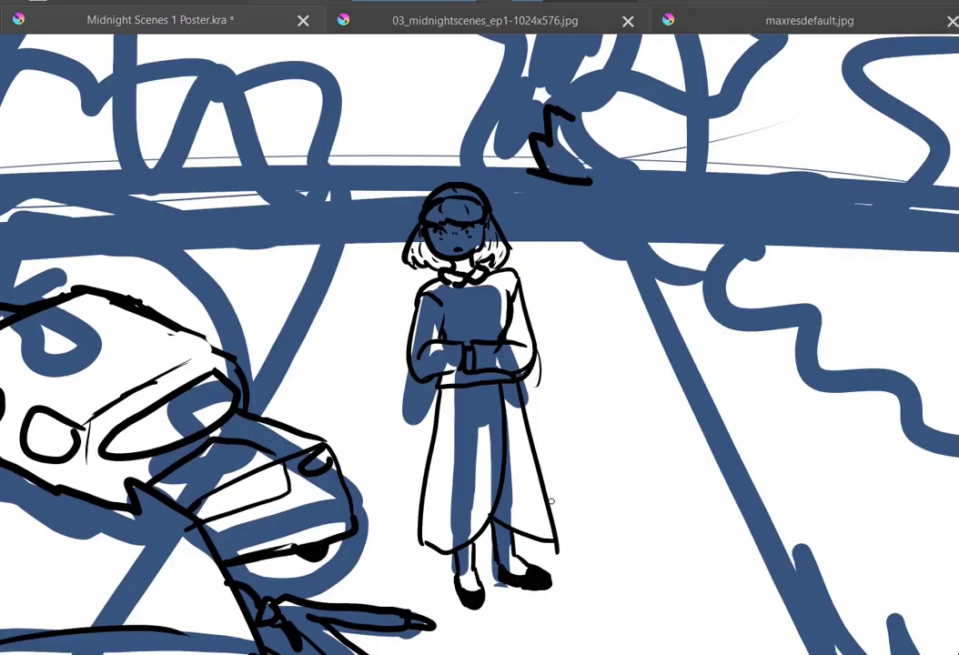
key(ctrl+s)
drag(558, 552, 556, 543)
- Clean up the overlapping bush outlines on both sides of the road in the background line art and save the poster
scroll(687, 448, down, 2)
scroll(521, 344, up, 3)
scroll(522, 344, down, 3)
key(Page_Down)
key(Page_Down)
key(Page_Down)
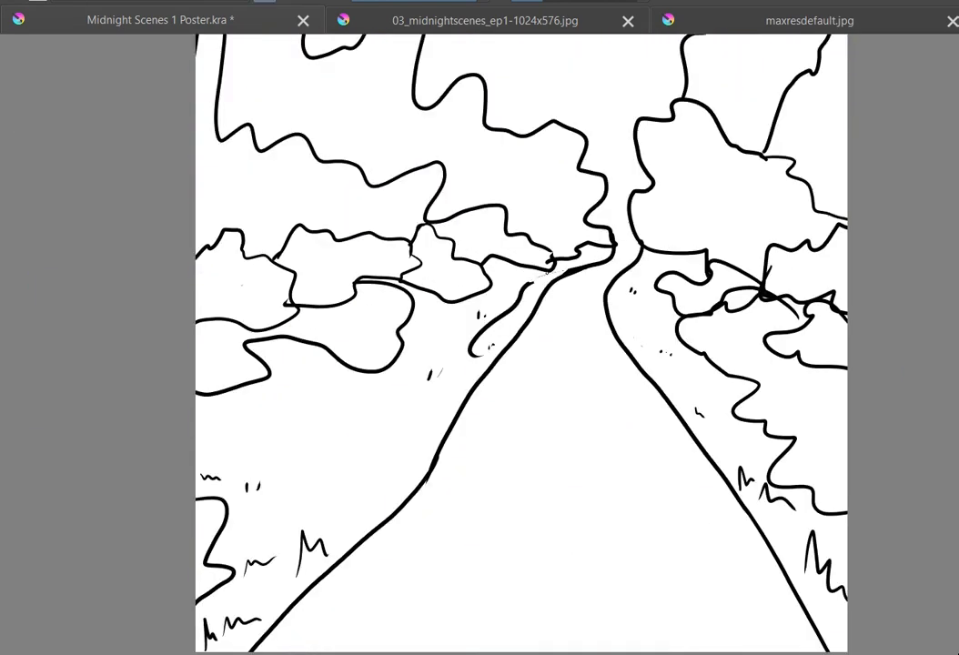
scroll(624, 351, up, 3)
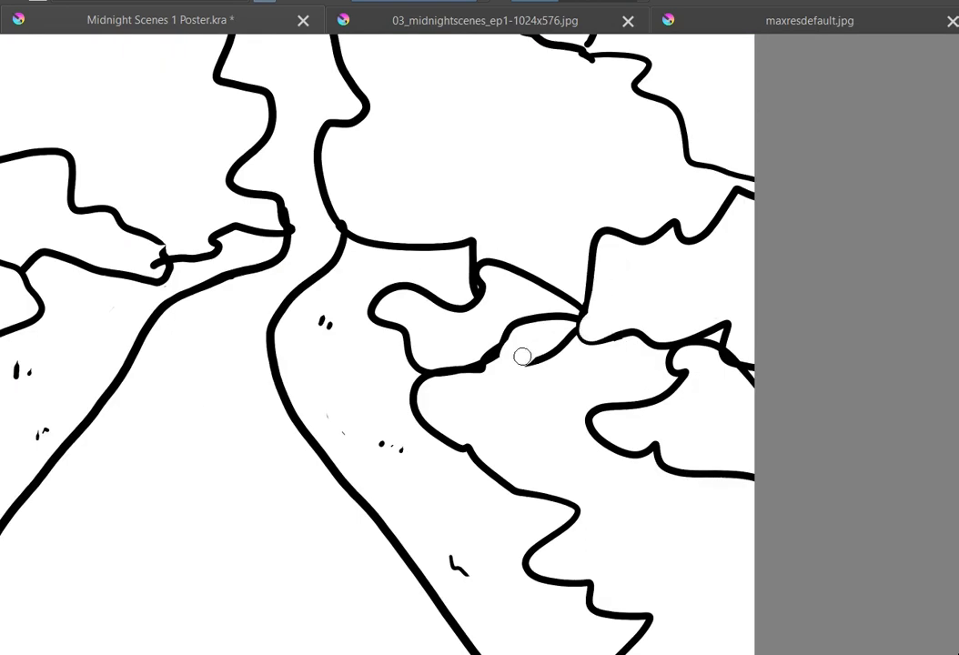
scroll(577, 355, down, 1)
scroll(162, 322, down, 1)
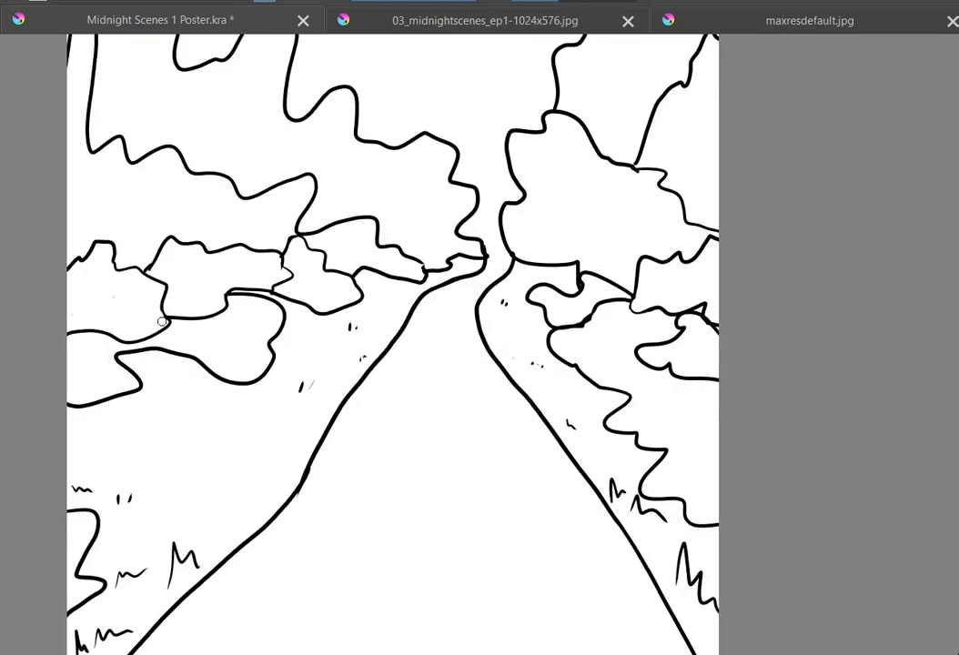
scroll(523, 395, down, 1)
key(ctrl+s)
- Sample the dark night-sky colour from maxresdefault.jpg and ready the Fill tool on the poster
key(ctrl+shift+Tab)
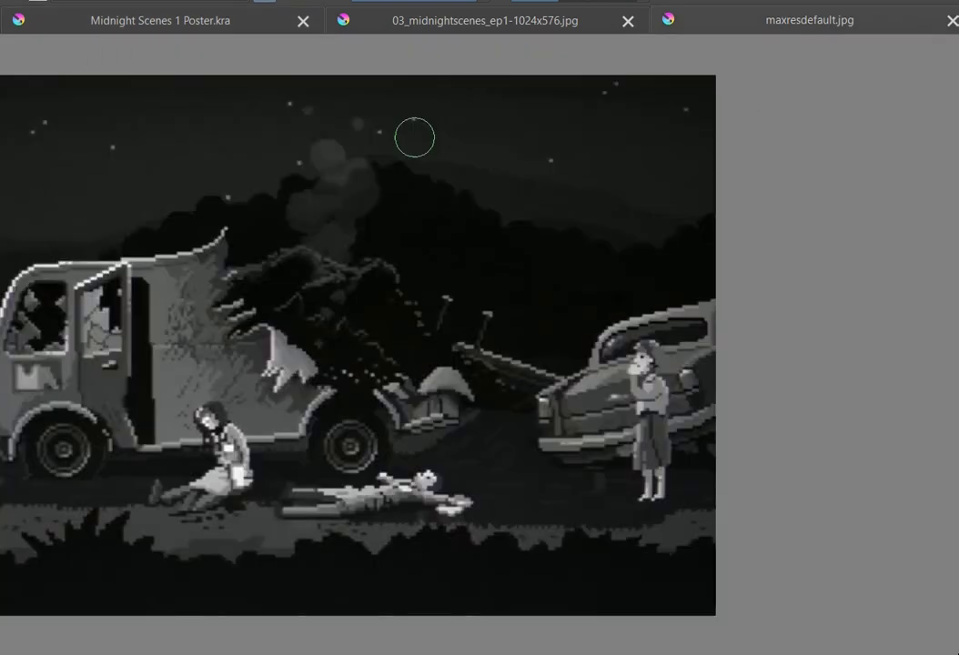
ctrl+click(599, 155)
key(ctrl+Tab)
key(f)
click(450, 488)
key(ctrl+z)
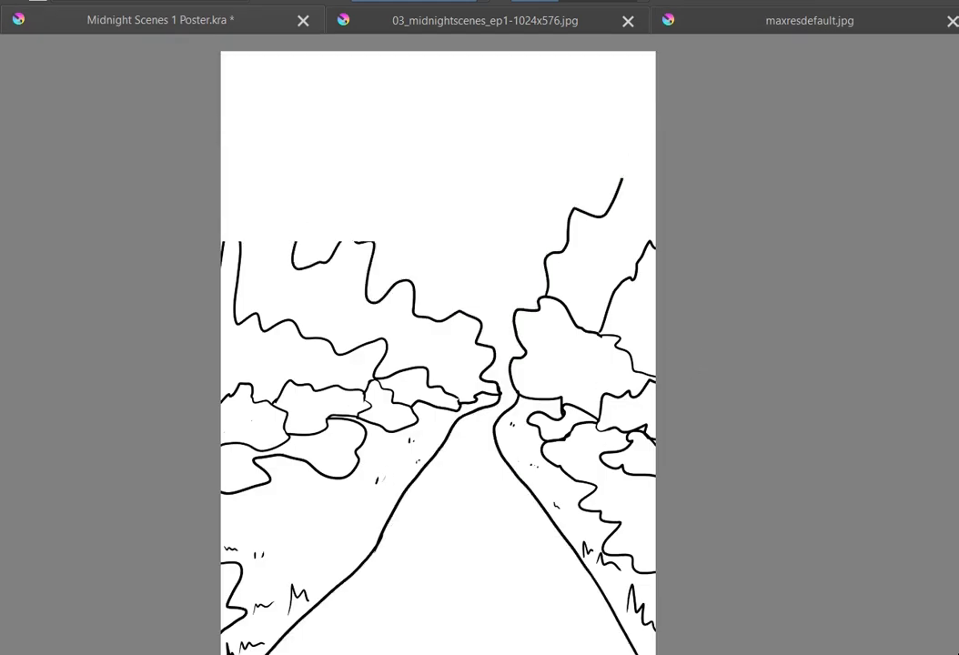
click(641, 486)
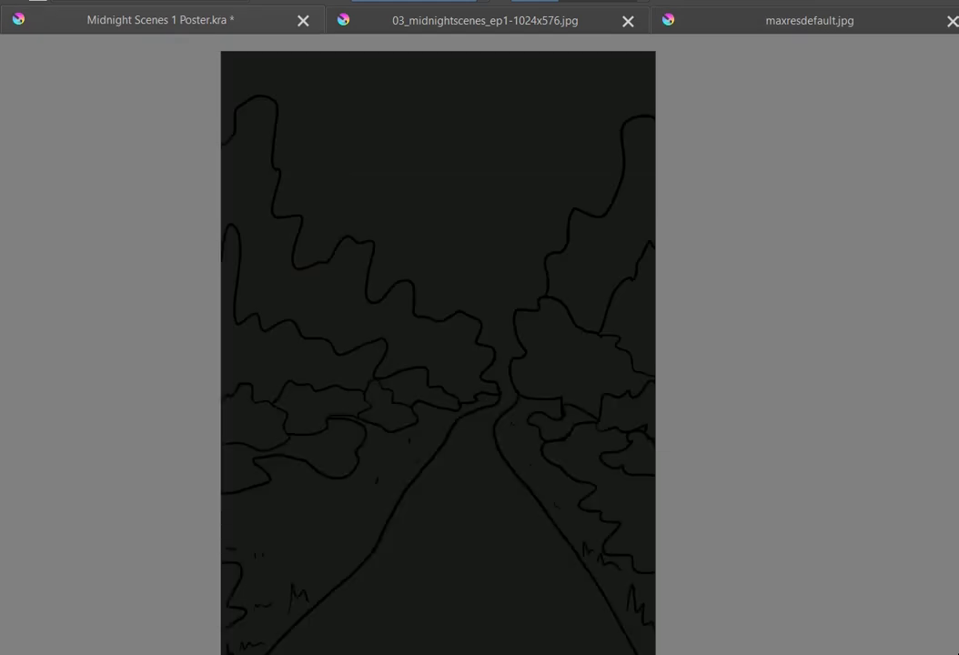
key(ctrl+z)
- Fill the sky with the sampled dark colour and brush greenish and lighter grey patches toward its centre
click(467, 113)
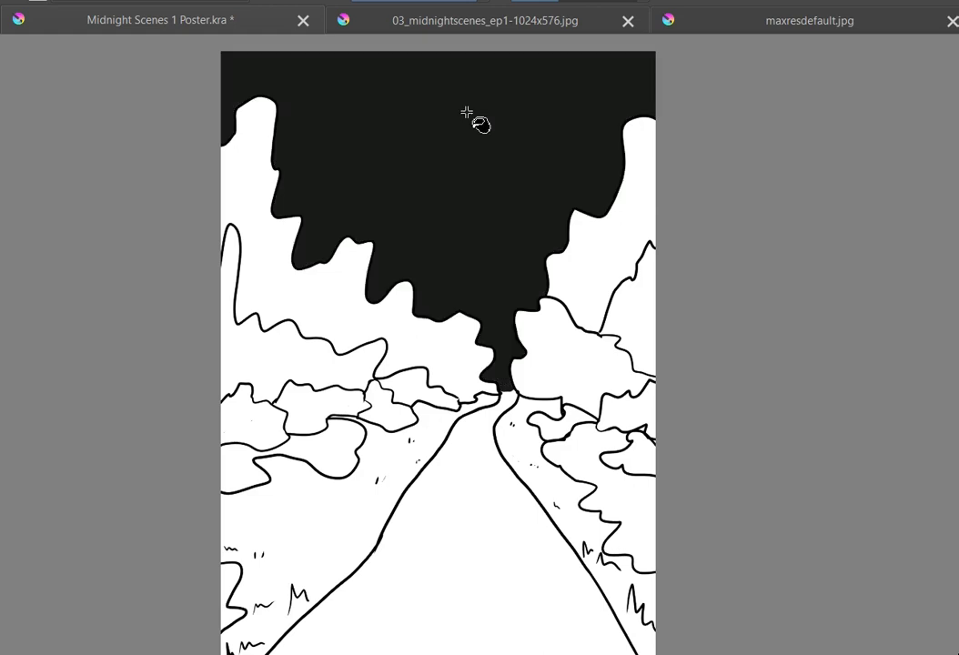
key(b)
mouse_move(347, 91)
mouse_down()
mouse_move(308, 94)
mouse_move(361, 78)
mouse_move(613, 93)
mouse_up()
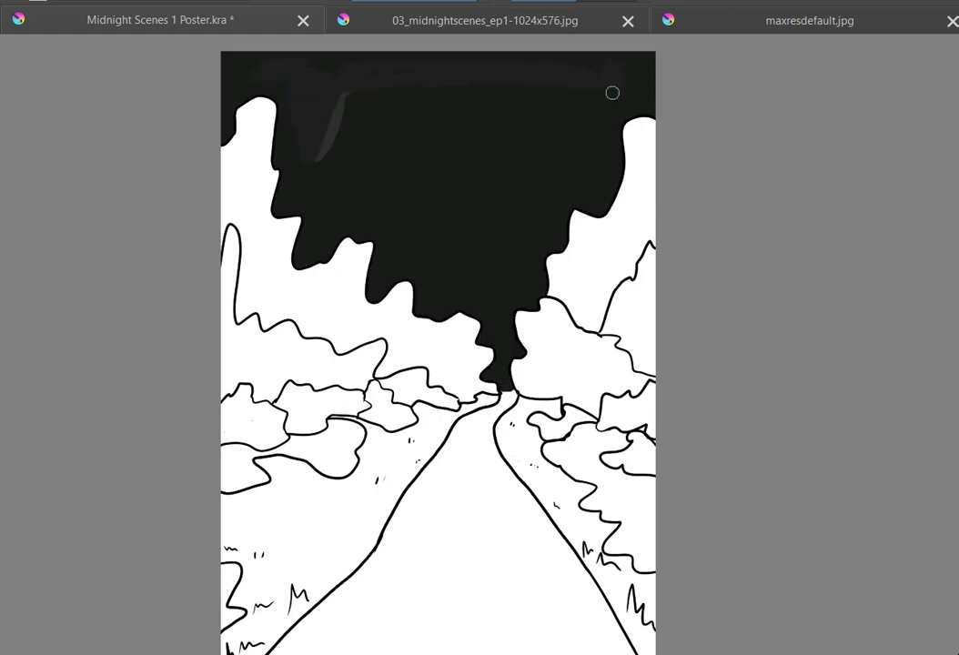
mouse_move(347, 96)
mouse_down()
mouse_move(336, 160)
mouse_move(553, 155)
mouse_up()
mouse_move(355, 127)
mouse_down()
mouse_move(524, 135)
mouse_move(428, 186)
mouse_up()
mouse_move(496, 173)
mouse_down()
mouse_move(531, 167)
mouse_move(483, 205)
mouse_up()
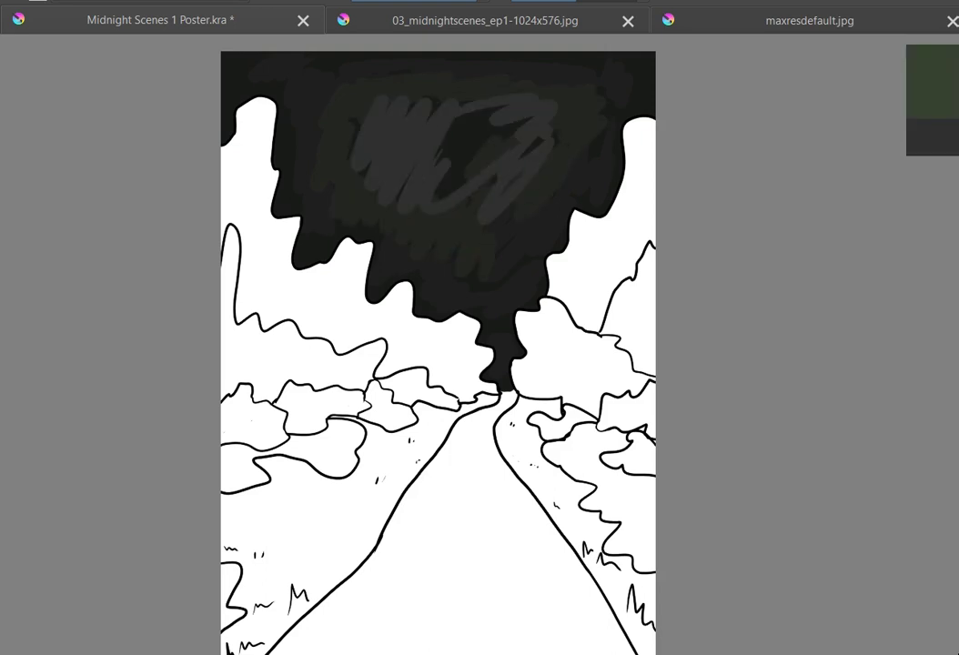
drag(446, 119, 495, 202)
- Blend the sky's grey patches into a soft glow with a blending brush and save the poster
click(37, 2)
click(74, 141)
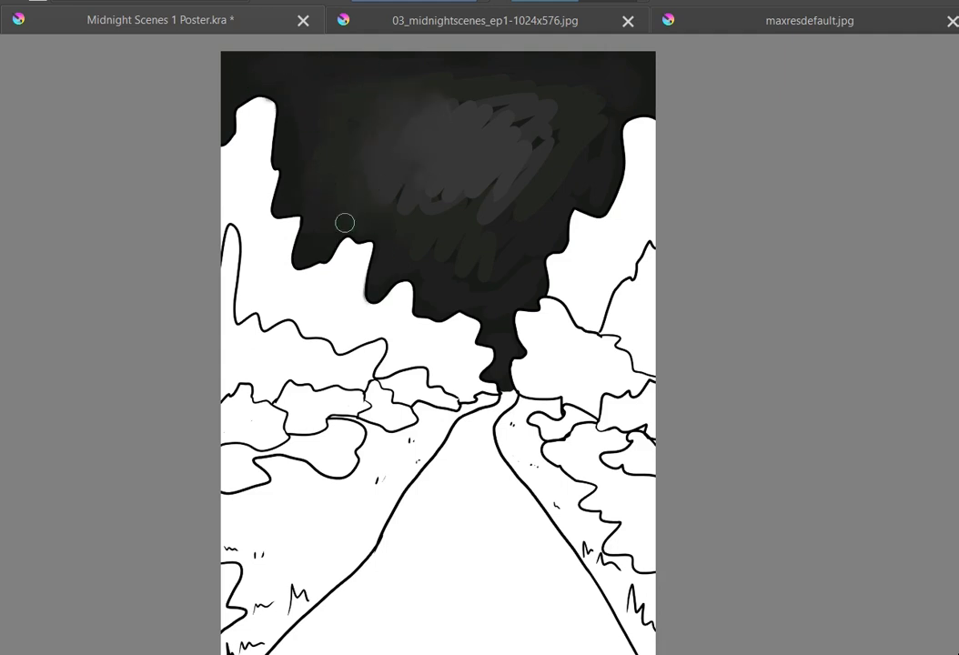
mouse_move(439, 305)
mouse_down()
mouse_move(468, 298)
mouse_move(521, 241)
mouse_move(501, 369)
mouse_move(488, 252)
mouse_up()
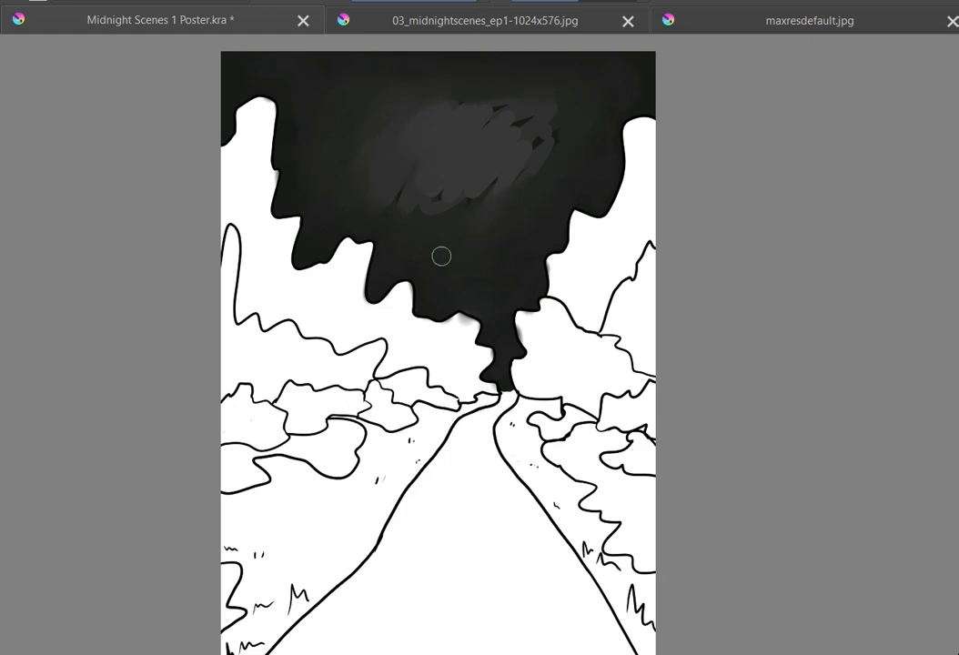
mouse_move(456, 102)
mouse_down()
mouse_move(405, 88)
mouse_move(367, 128)
mouse_move(293, 94)
mouse_move(540, 88)
mouse_up()
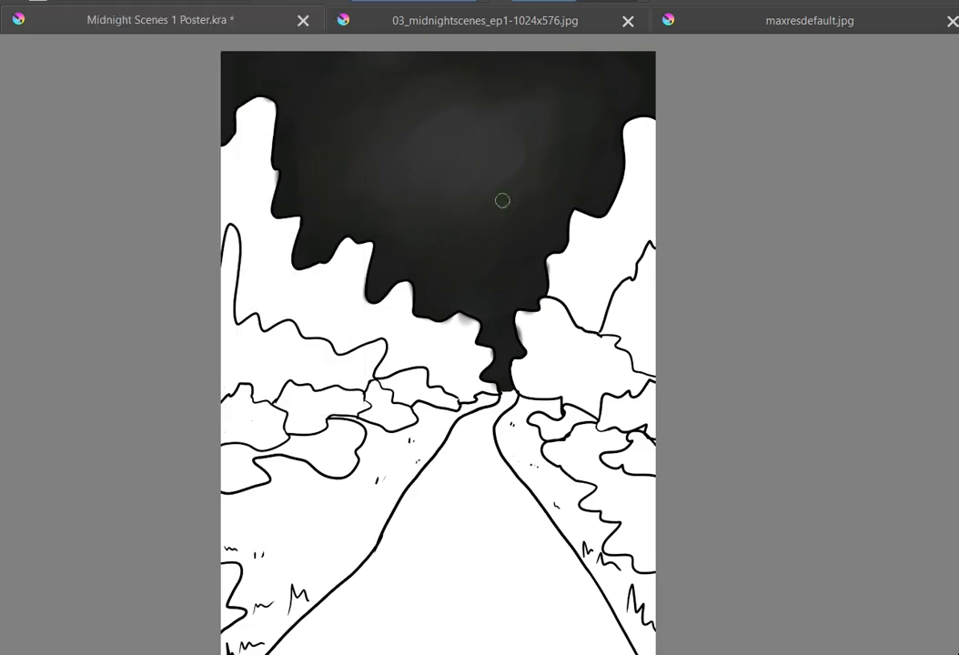
key(ctrl+z)
mouse_move(451, 142)
mouse_down()
mouse_move(518, 219)
mouse_move(573, 173)
mouse_move(290, 202)
mouse_move(312, 232)
mouse_move(290, 190)
mouse_move(510, 174)
mouse_up()
key(ctrl+s)
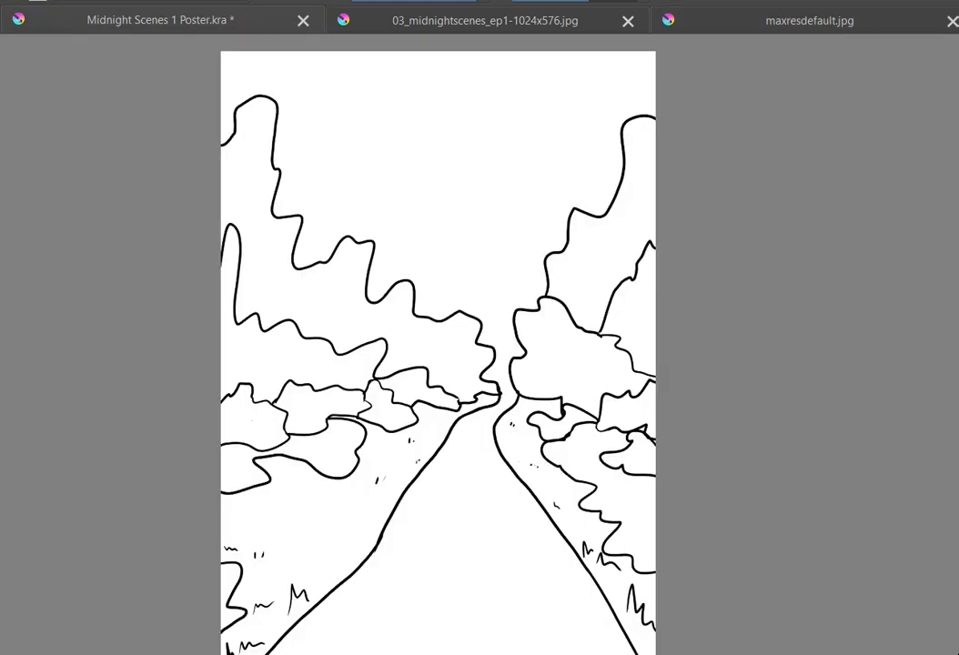
- Fill the tall trees near-black and the tree masses in front of them a slightly lighter dark grey, and save the poster
click(592, 255)
click(628, 319)
click(428, 346)
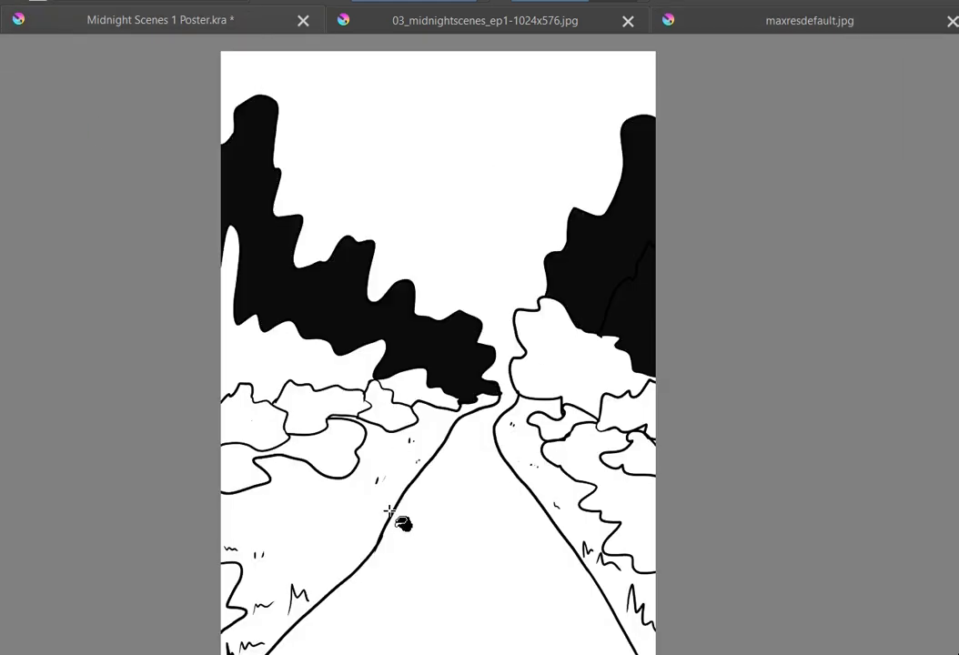
click(272, 334)
click(585, 362)
key(ctrl+s)
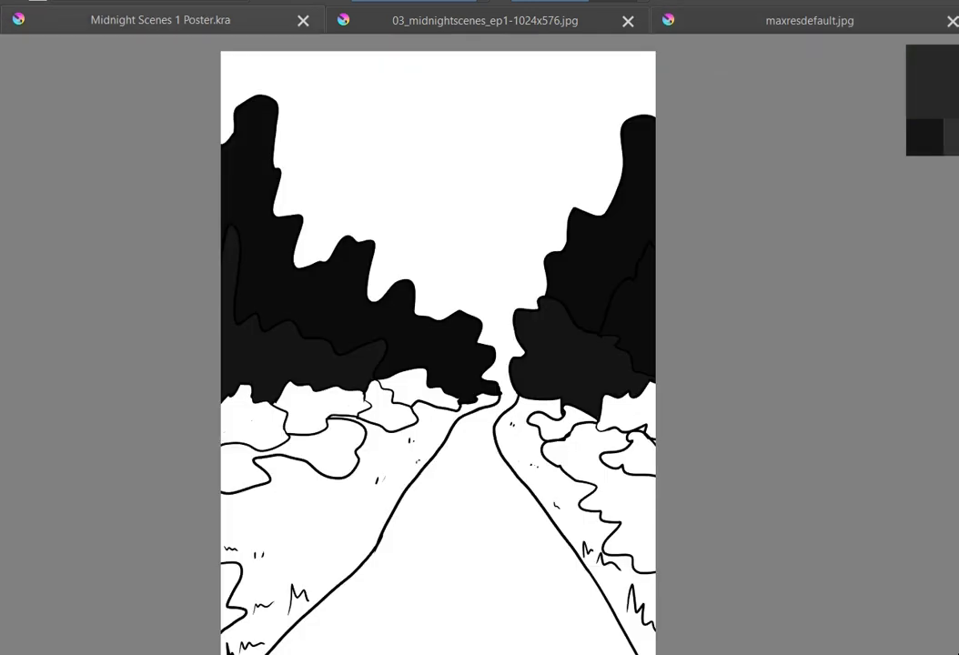
- Fill the back row of bushes on both sides of the road with dark grey
click(255, 419)
click(340, 405)
click(409, 390)
click(572, 421)
click(626, 407)
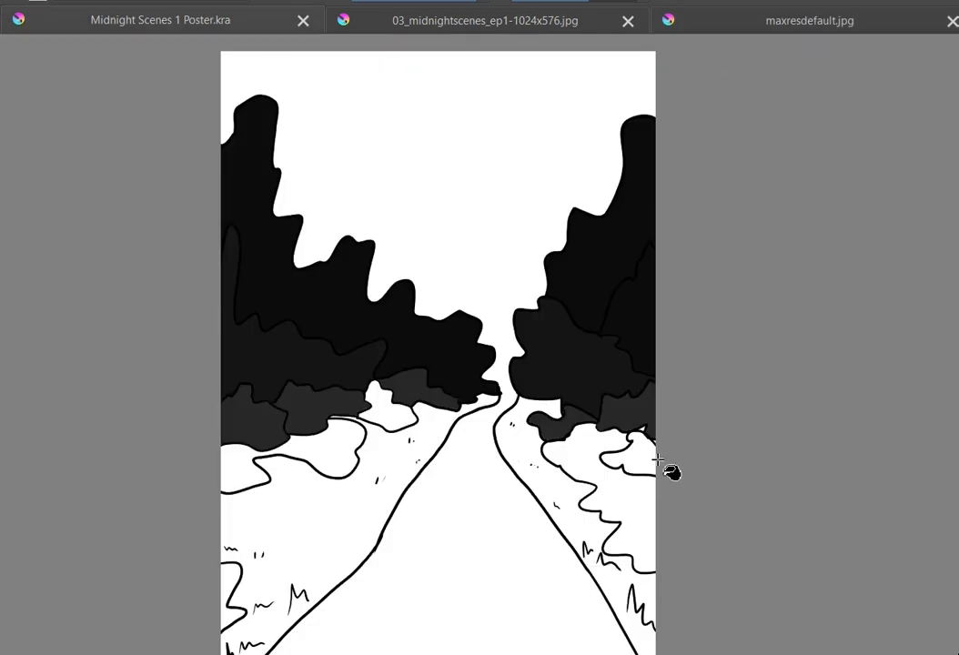
- Fill the front bushes on both sides of the road with a lighter grey
click(341, 444)
click(395, 418)
click(592, 464)
click(628, 455)
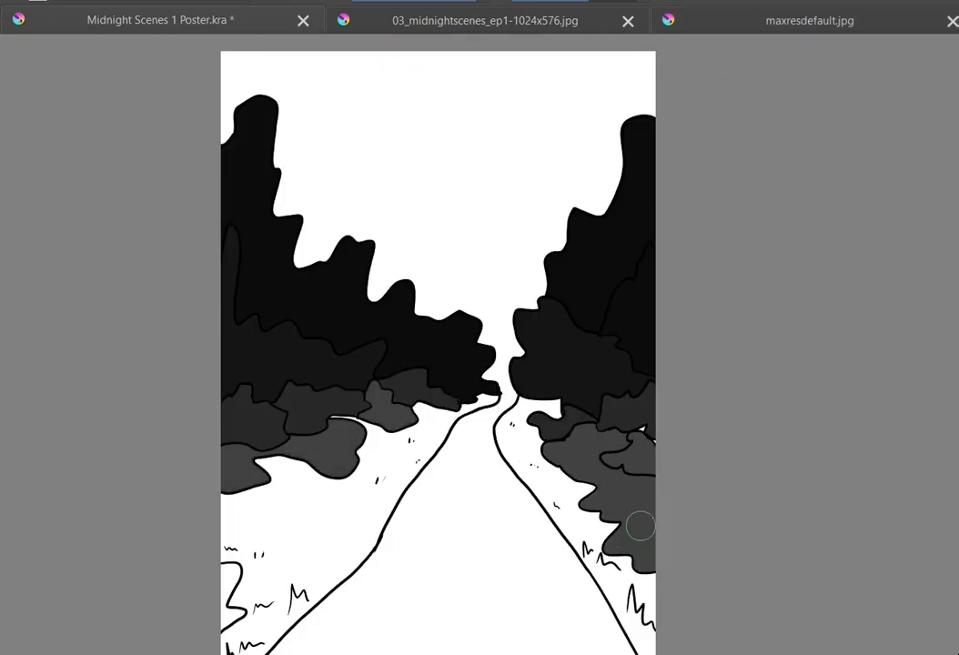
- Paint light grey highlights on the front bushes on both sides of the road and save the poster
drag(646, 509, 632, 556)
drag(631, 466, 650, 467)
drag(248, 474, 228, 484)
drag(346, 446, 335, 469)
drag(387, 422, 404, 421)
drag(560, 456, 580, 471)
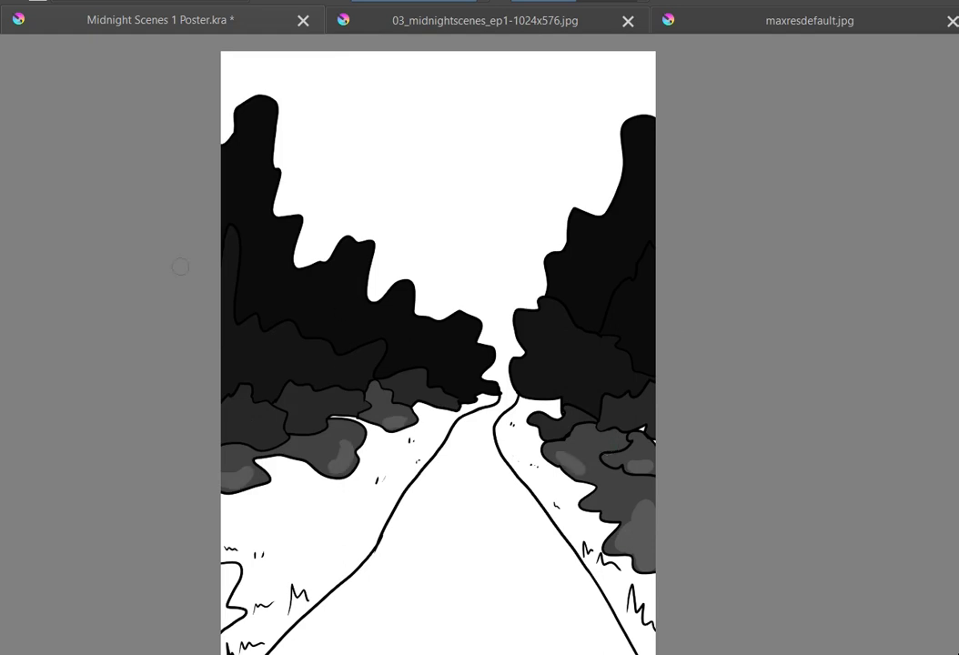
key(ctrl+s)
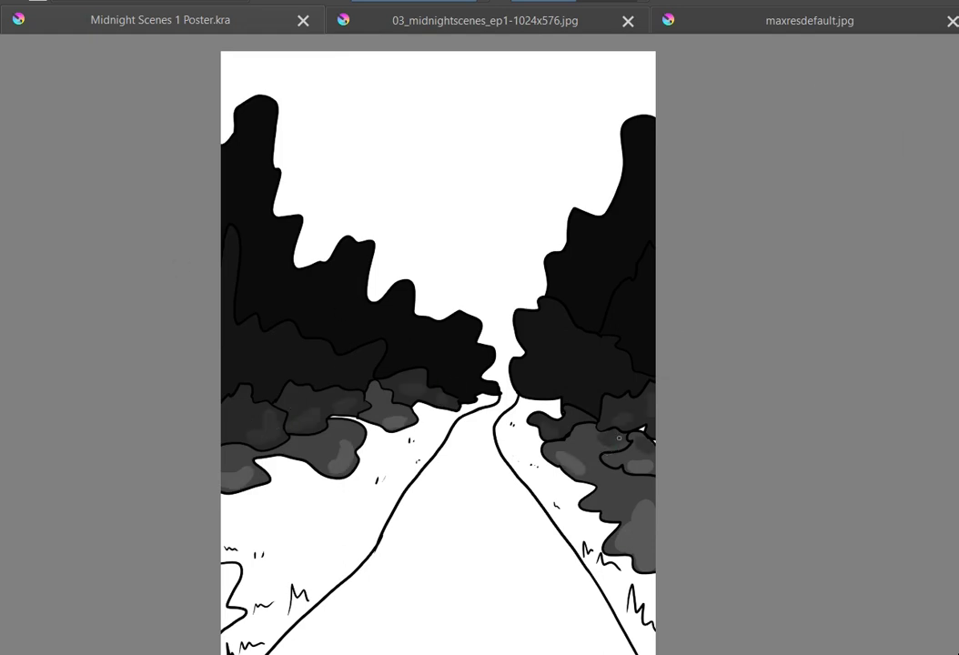
- Add darker shading to the bushes and paint faint grey highlights on the lower tree masses behind them
drag(244, 448, 231, 457)
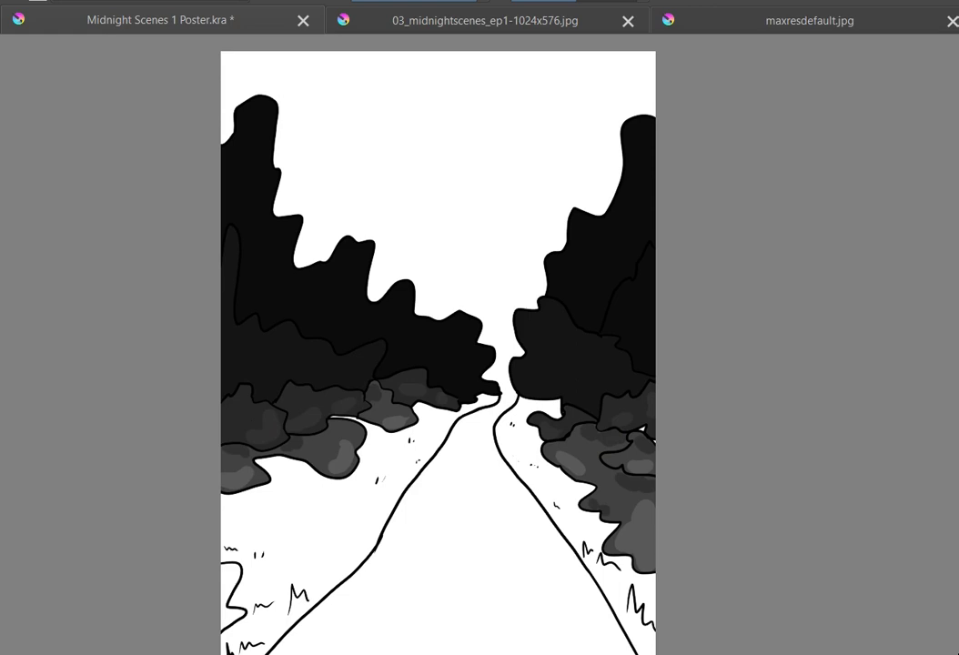
drag(266, 348, 273, 363)
drag(369, 354, 360, 368)
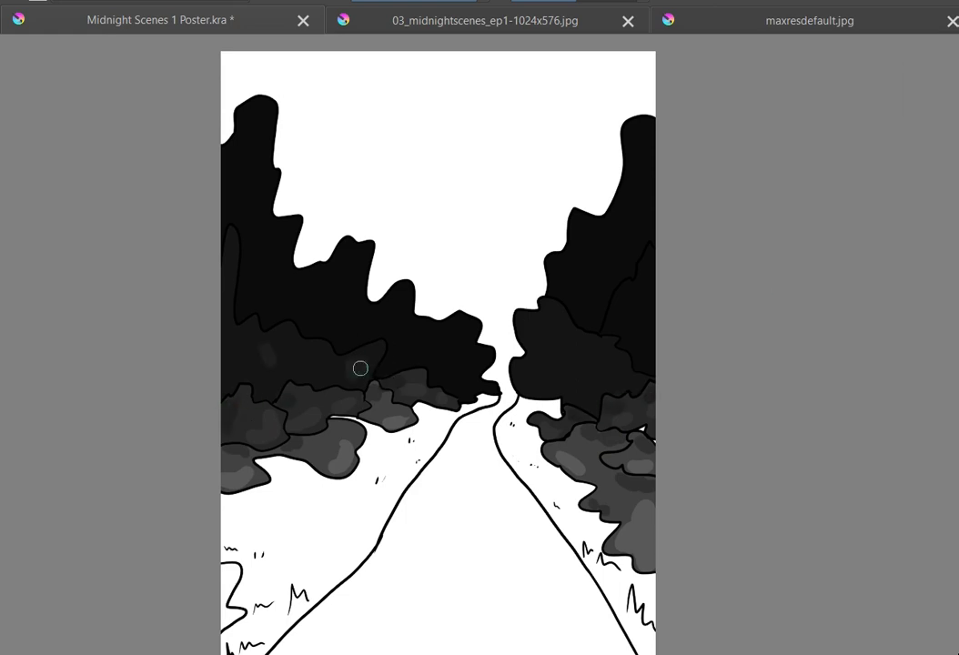
drag(298, 347, 322, 362)
drag(233, 239, 231, 266)
drag(532, 323, 528, 342)
mouse_move(552, 353)
mouse_down()
mouse_move(553, 371)
mouse_move(594, 379)
mouse_up()
drag(556, 327, 561, 355)
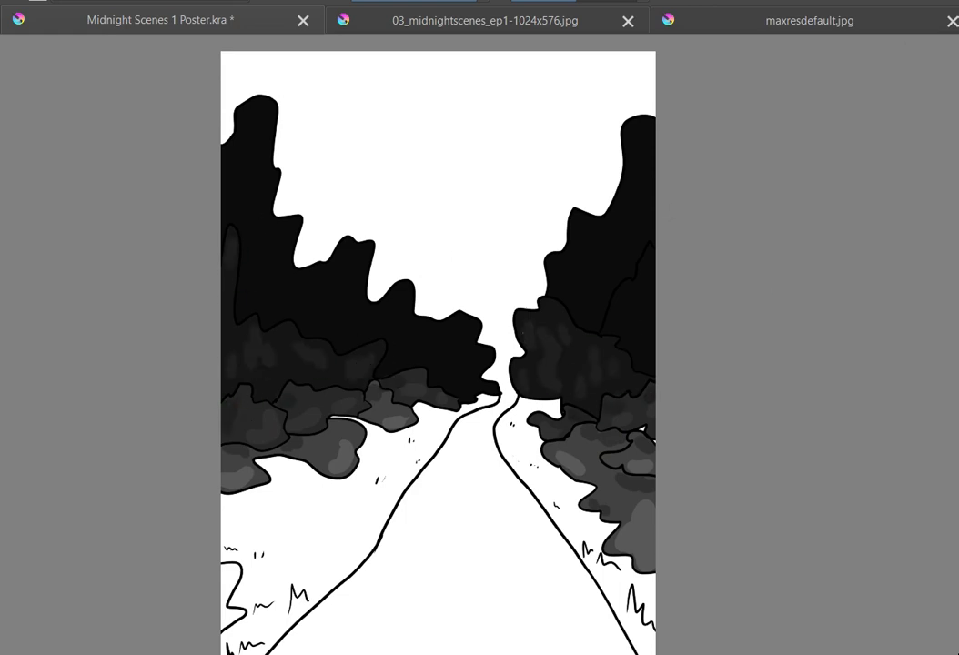
- Paint faint vertical highlights and black shadow patches on the tall trees on both sides, and save the poster
drag(259, 140, 262, 206)
drag(346, 257, 349, 304)
drag(225, 190, 239, 213)
drag(400, 305, 414, 343)
drag(459, 336, 464, 375)
drag(645, 276, 628, 332)
drag(615, 259, 582, 299)
drag(639, 141, 618, 200)
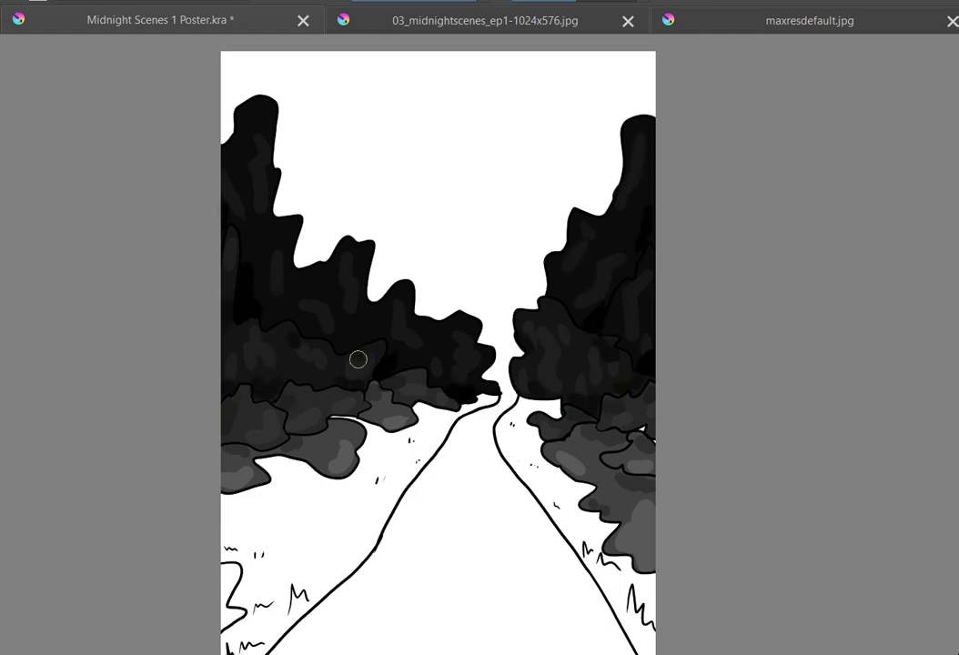
key(ctrl+s)
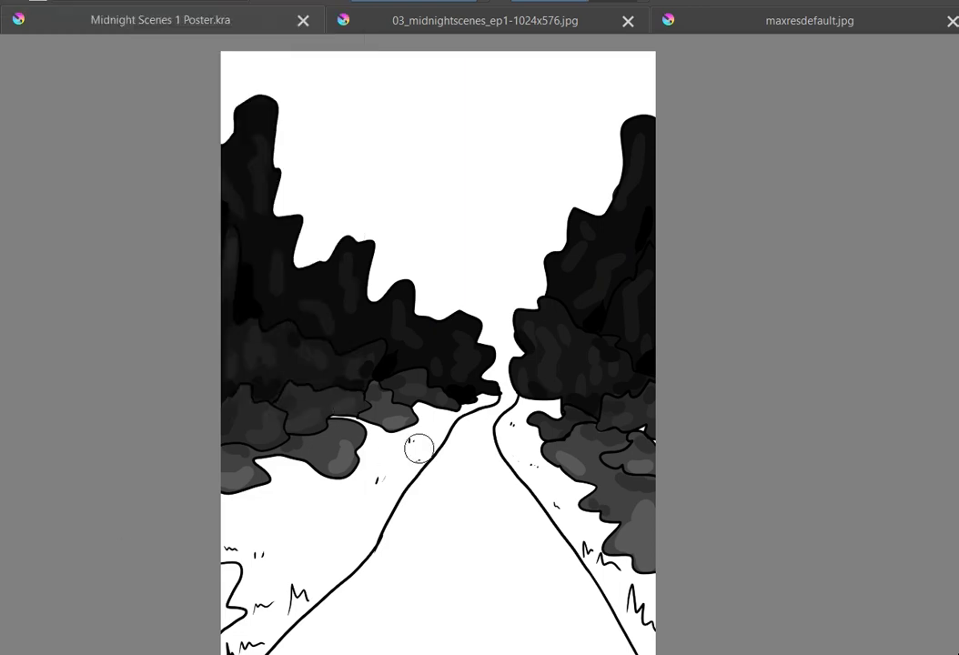
- Blend the grey highlights and dark shading on the front bushes on both sides of the road
scroll(249, 490, up, 3)
mouse_move(246, 428)
mouse_down()
mouse_move(196, 451)
mouse_move(271, 435)
mouse_move(223, 351)
mouse_move(347, 373)
mouse_move(451, 243)
mouse_move(549, 393)
mouse_move(530, 371)
mouse_move(256, 334)
mouse_move(366, 236)
mouse_up()
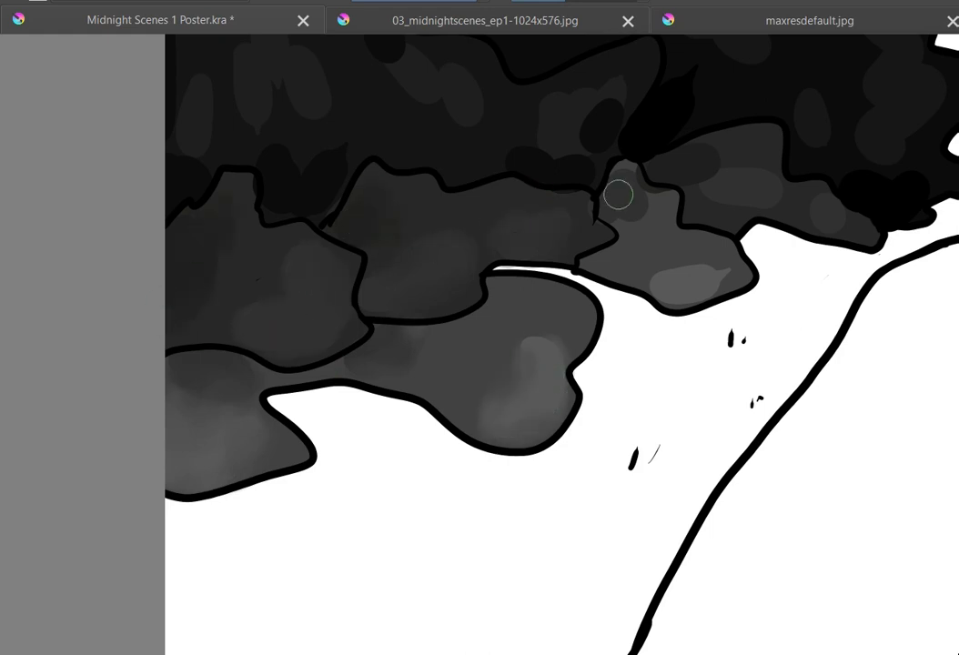
mouse_move(619, 195)
mouse_down()
mouse_move(769, 190)
mouse_move(670, 283)
mouse_move(714, 260)
mouse_up()
click(699, 654)
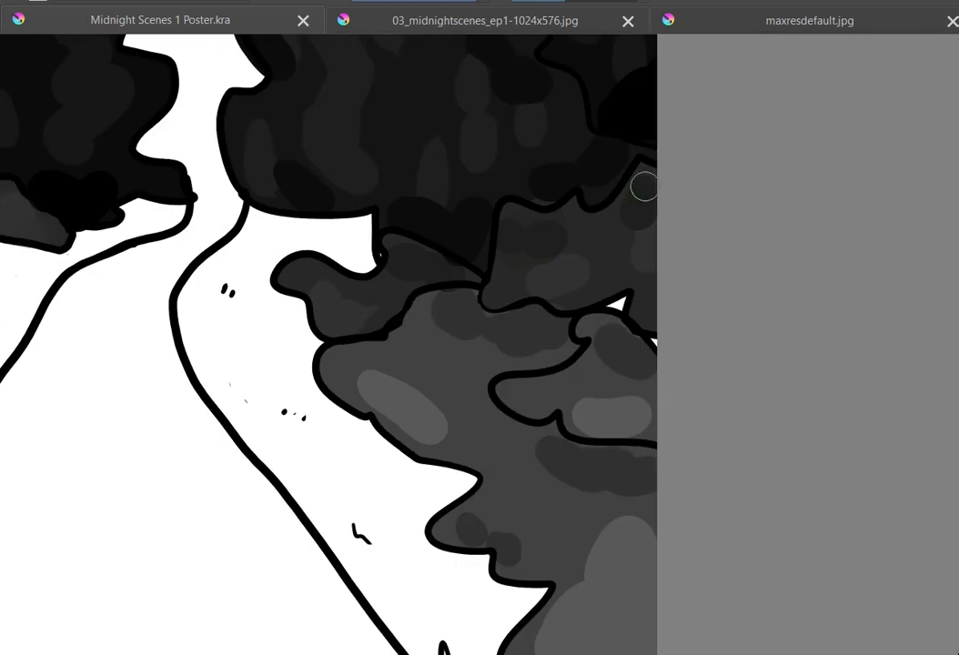
mouse_move(566, 213)
mouse_down()
mouse_move(456, 272)
mouse_move(469, 305)
mouse_move(591, 330)
mouse_move(566, 399)
mouse_move(632, 349)
mouse_move(355, 350)
mouse_move(442, 403)
mouse_move(467, 521)
mouse_move(499, 551)
mouse_up()
drag(953, 309, 953, 371)
mouse_move(539, 425)
mouse_down()
mouse_move(647, 352)
mouse_move(564, 308)
mouse_move(617, 347)
mouse_up()
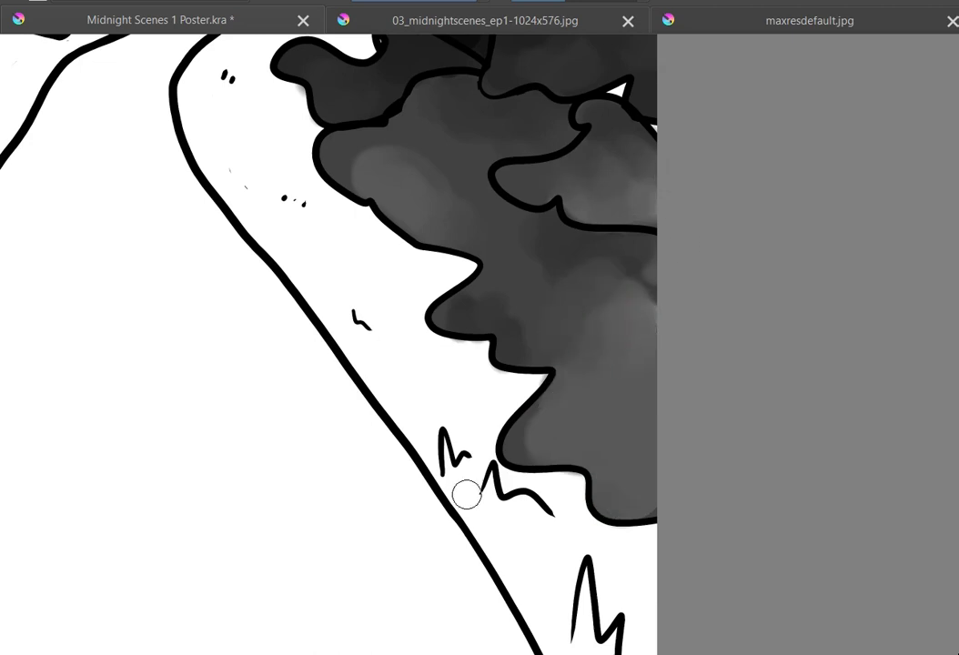
- Blend the faint highlights and black shadow patches on the lower tree masses behind the left bushes
scroll(467, 494, down, 2)
scroll(158, 470, up, 2)
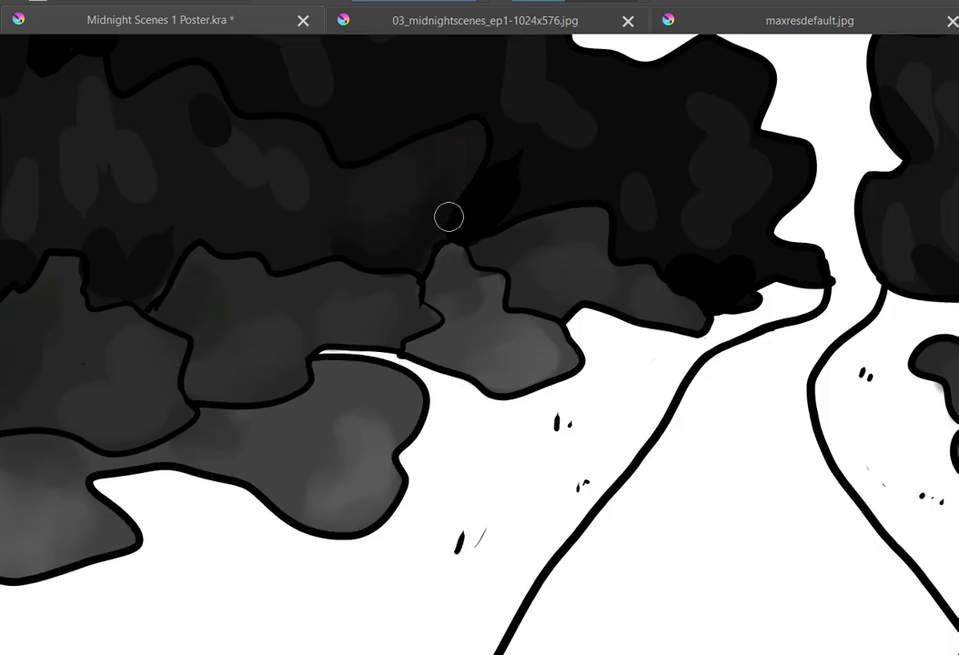
mouse_move(282, 150)
mouse_down()
mouse_move(503, 150)
mouse_move(435, 100)
mouse_up()
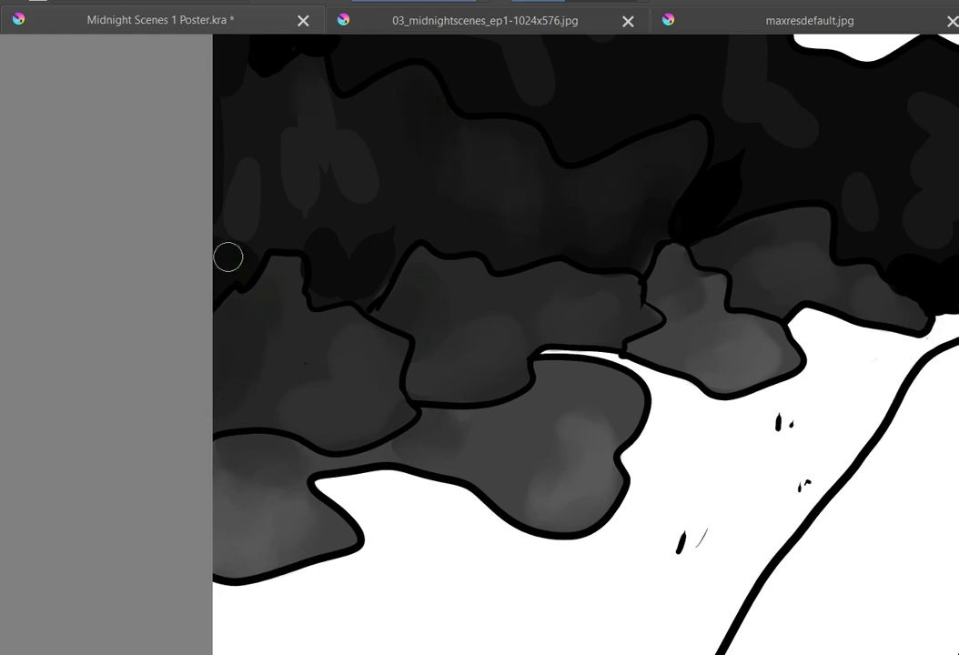
mouse_move(228, 256)
mouse_down()
mouse_move(297, 182)
mouse_move(351, 321)
mouse_move(333, 195)
mouse_up()
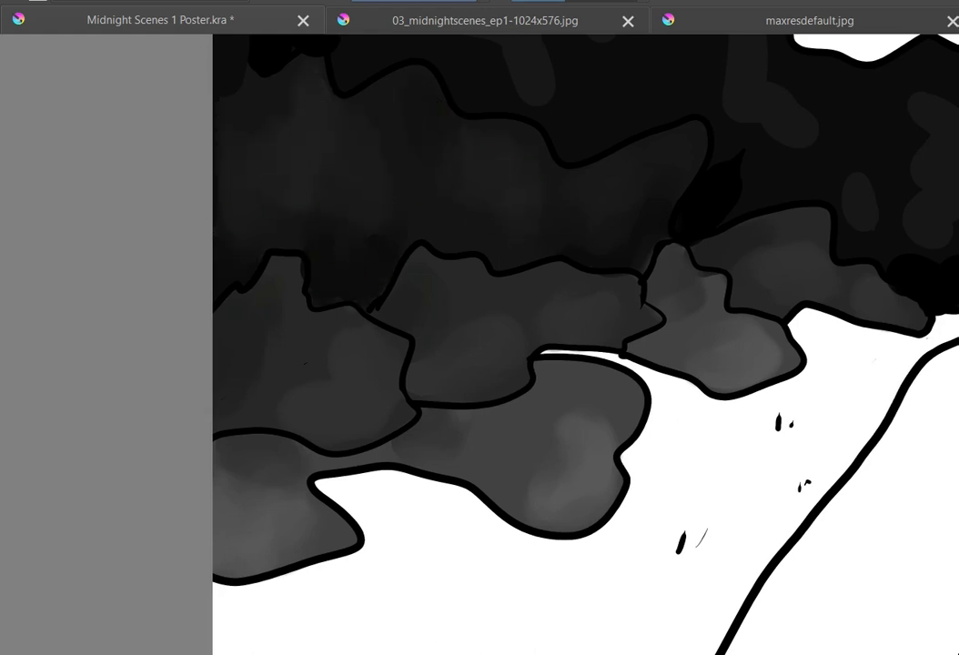
scroll(243, 250, up, 5)
drag(272, 460, 323, 424)
scroll(338, 419, up, 1)
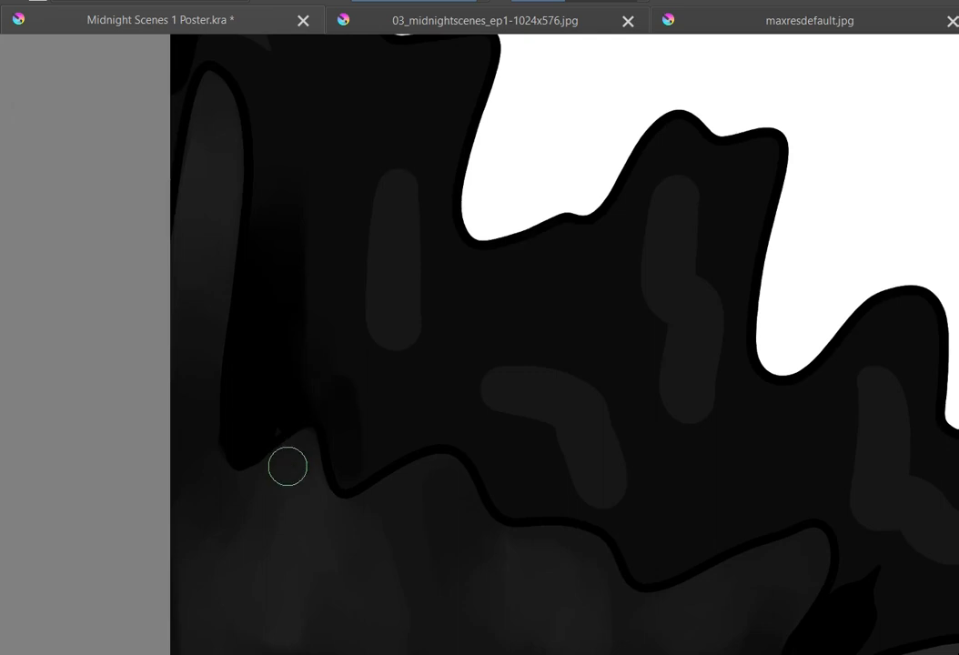
- Blend the vertical highlights and shadow patches on the tall left-side trees into soft shading, and save the poster
scroll(506, 406, down, 1)
mouse_move(735, 597)
mouse_down()
mouse_move(771, 515)
mouse_move(810, 504)
mouse_up()
drag(832, 421, 798, 474)
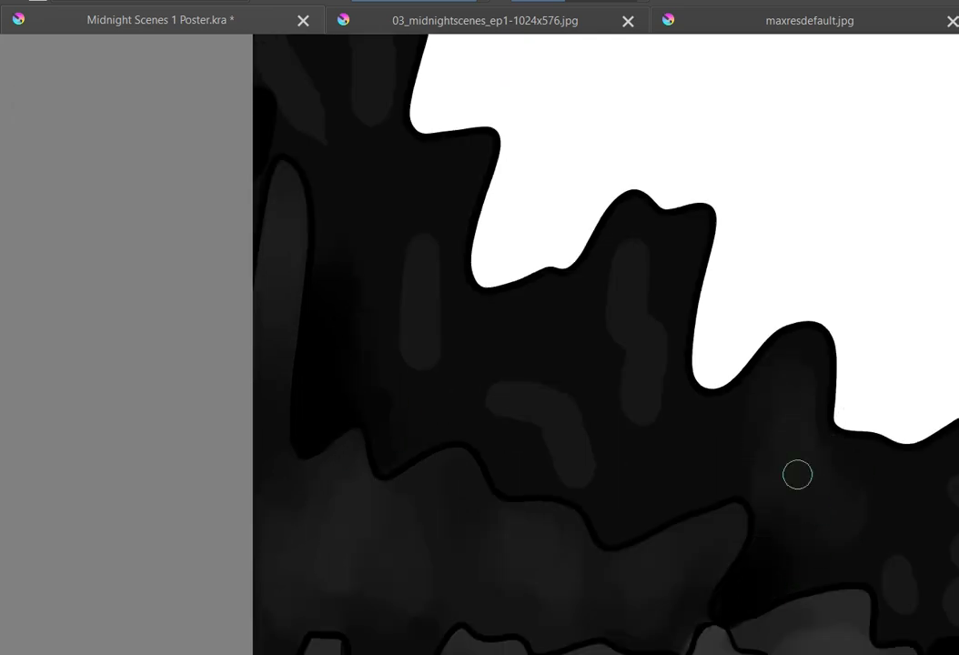
scroll(298, 285, up, 2)
scroll(945, 208, up, 2)
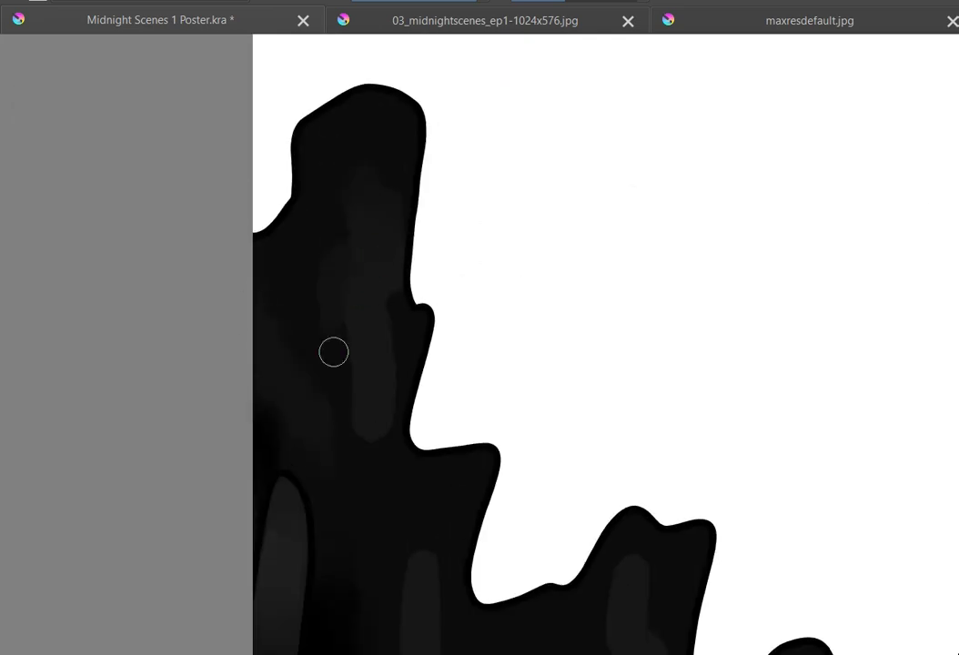
scroll(404, 148, down, 3)
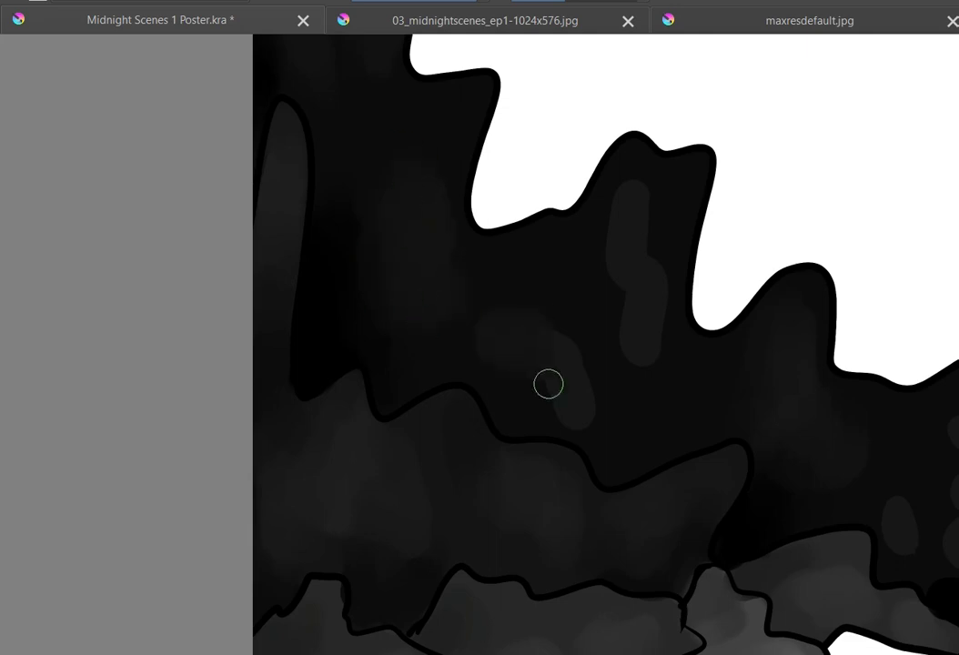
drag(549, 384, 462, 362)
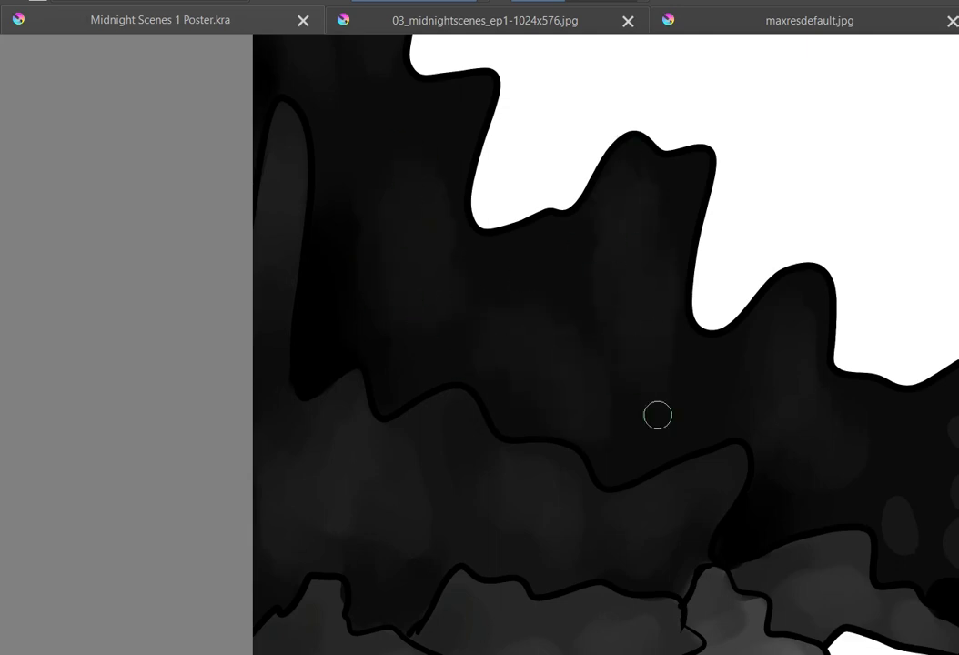
scroll(657, 413, right, 3)
scroll(795, 497, down, 2)
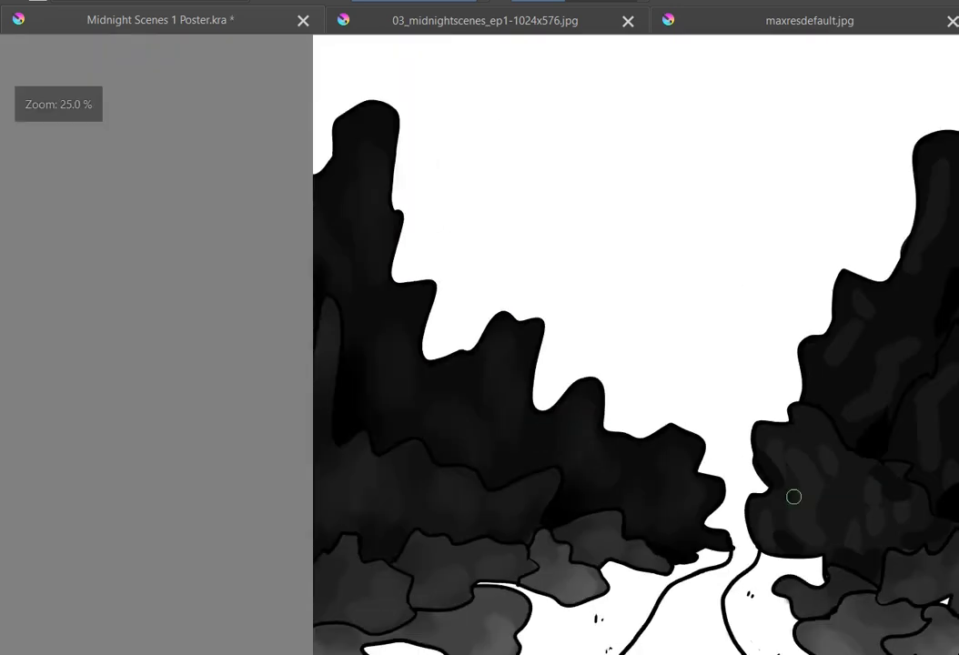
scroll(660, 533, down, 1)
key(ctrl+s)
- Blend the highlights and shadow patches on the lower and tall right-side trees, and save the poster
scroll(661, 533, up, 1)
scroll(591, 517, up, 2)
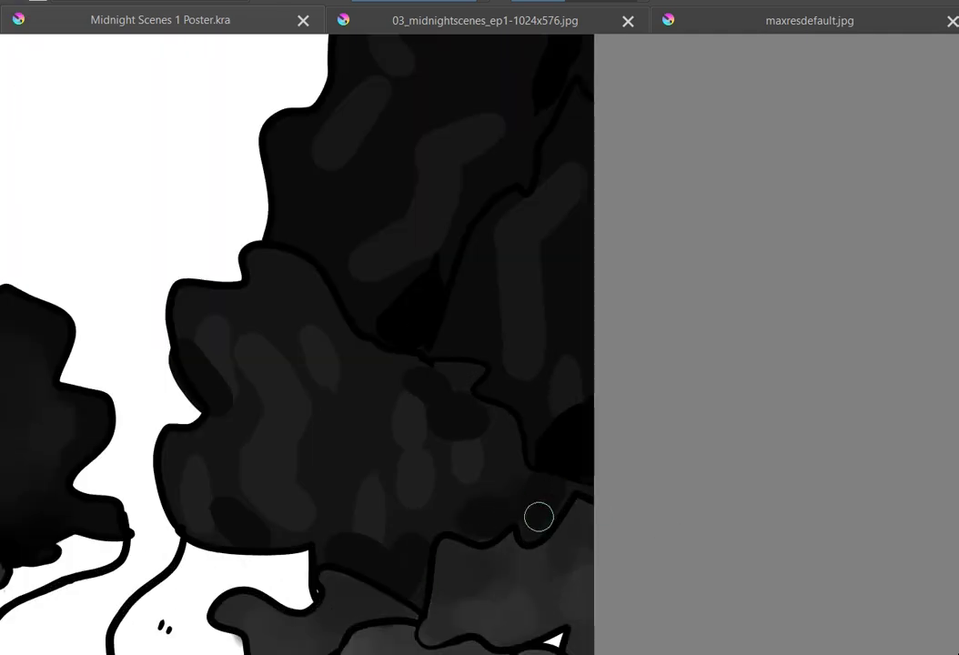
mouse_move(538, 517)
mouse_down()
mouse_move(466, 455)
mouse_move(438, 456)
mouse_up()
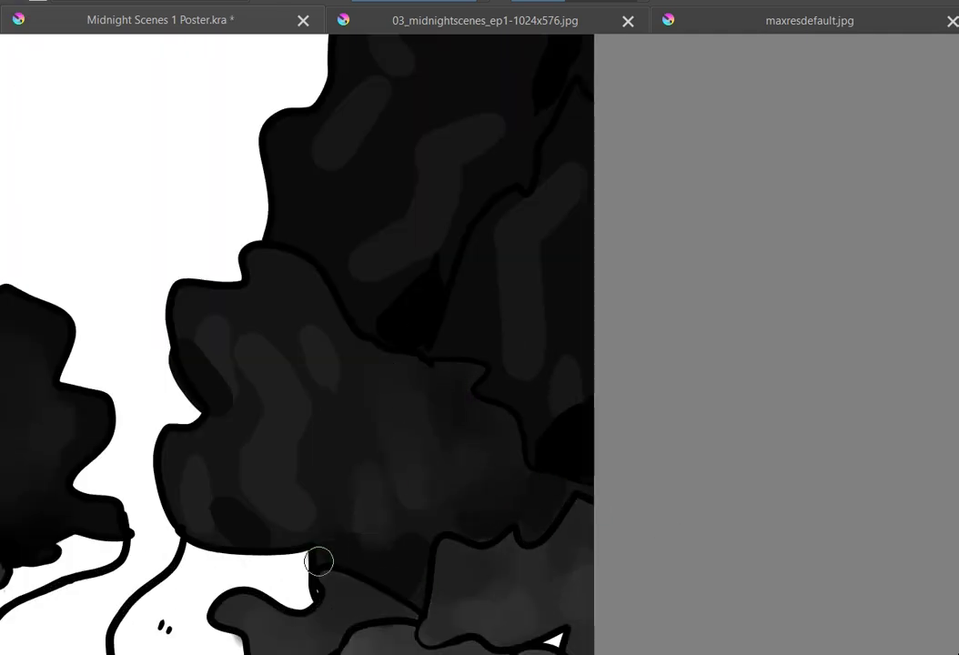
mouse_move(206, 471)
mouse_down()
mouse_move(311, 530)
mouse_move(283, 320)
mouse_move(186, 362)
mouse_move(537, 430)
mouse_move(492, 214)
mouse_up()
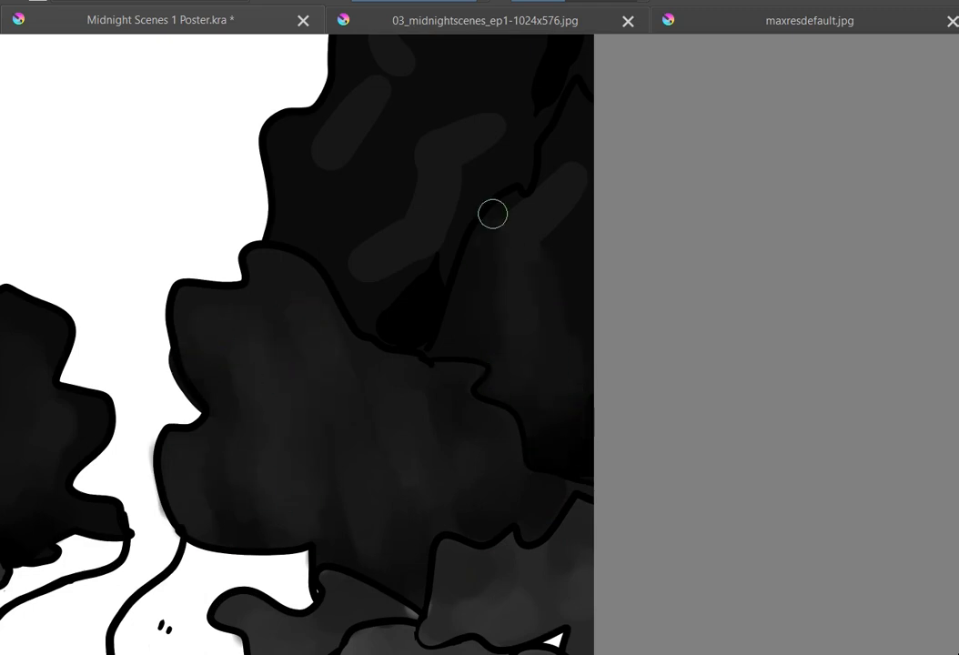
mouse_move(579, 296)
mouse_down()
mouse_move(415, 302)
mouse_move(515, 125)
mouse_up()
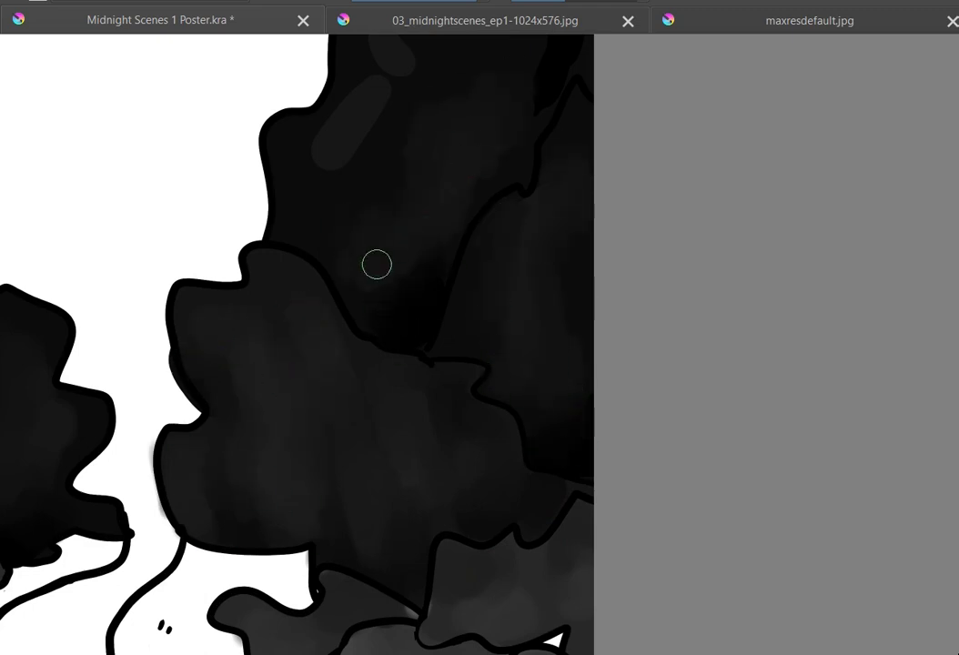
scroll(377, 264, up, 3)
drag(575, 110, 516, 346)
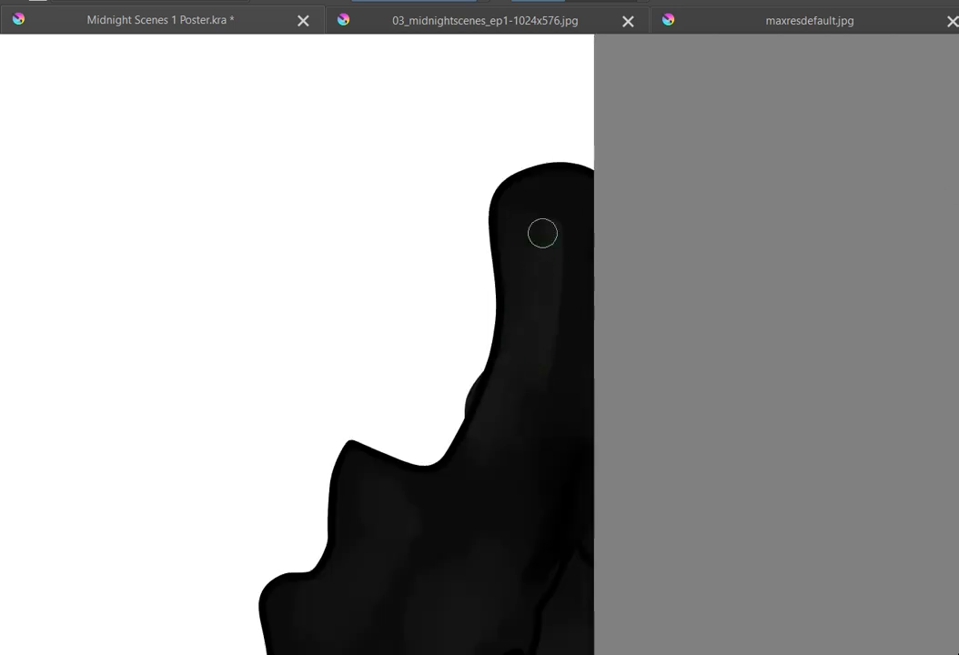
scroll(510, 421, down, 4)
scroll(692, 608, up, 3)
key(ctrl+s)
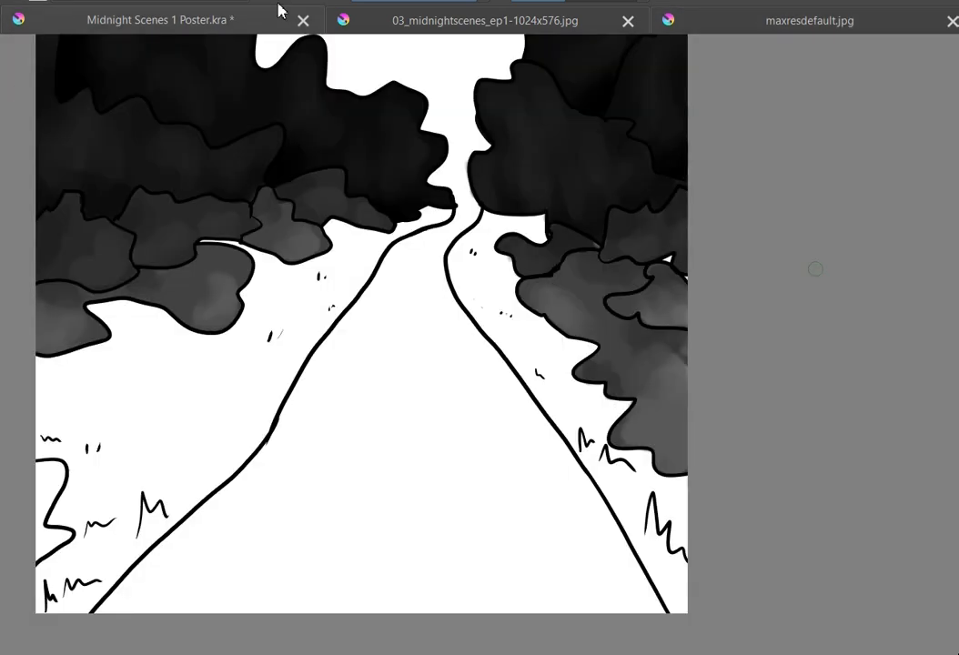
- Fill the ground on both sides of the road with dark grey, colour and shade the small bush at the left edge, and save
click(551, 417)
click(259, 414)
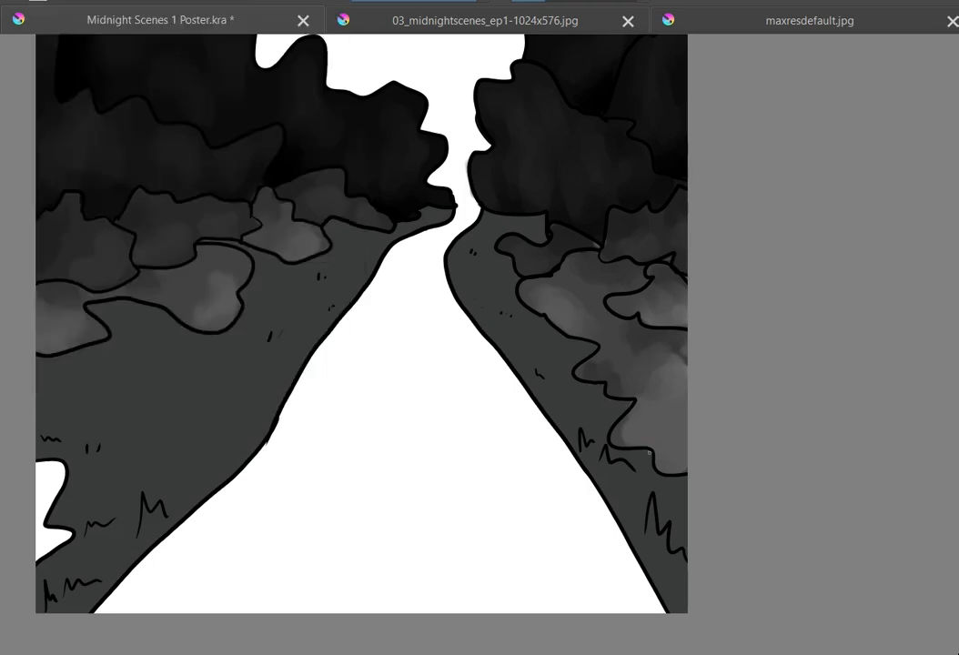
key(ctrl+s)
click(51, 496)
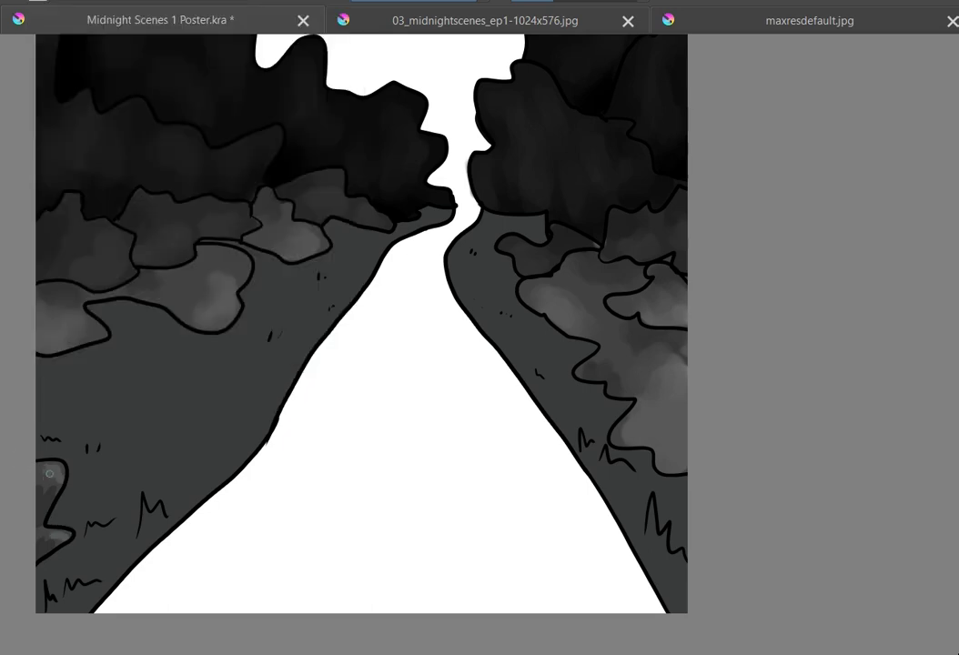
key(ctrl+s)
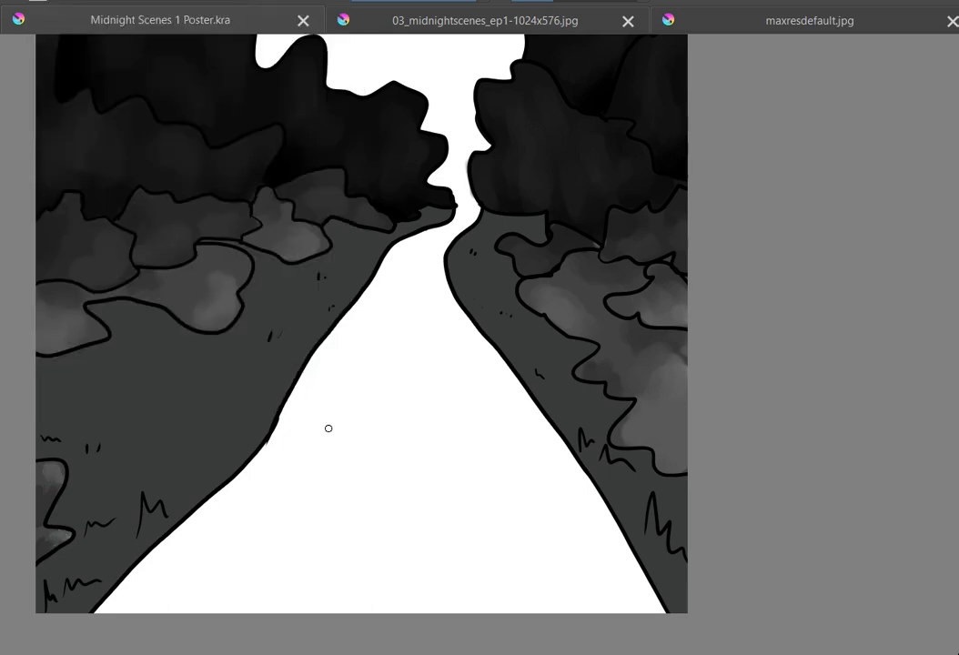
- Sample a dark grey from the maxresdefault.jpg reference and draw wavy tone boundaries across the ground on both sides of the road, saving the poster
click(810, 20)
ctrl+click(323, 552)
click(272, 20)
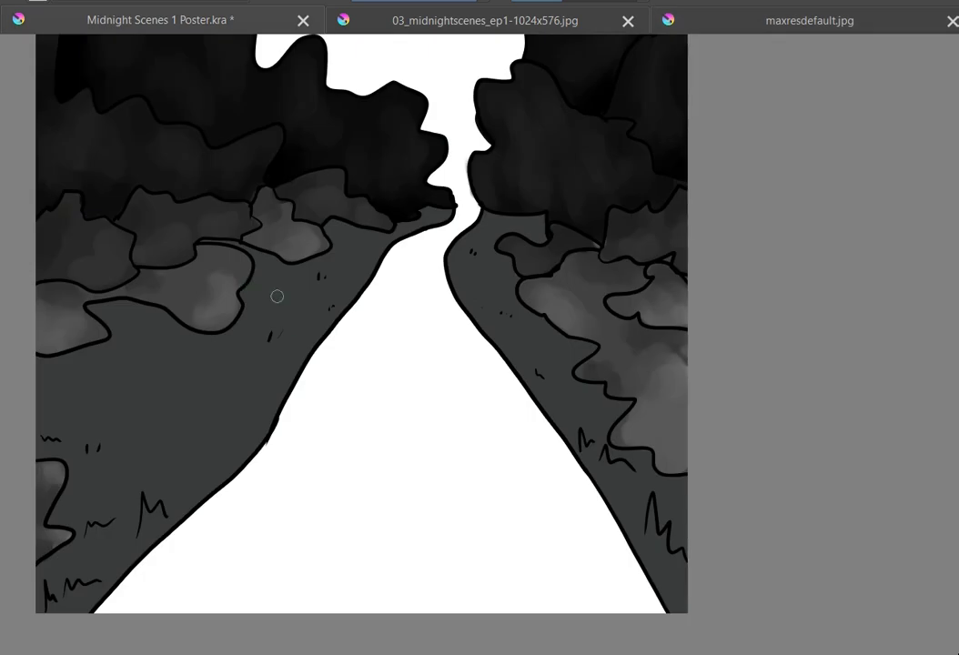
key(F6)
key(Escape)
key(ctrl+Tab)
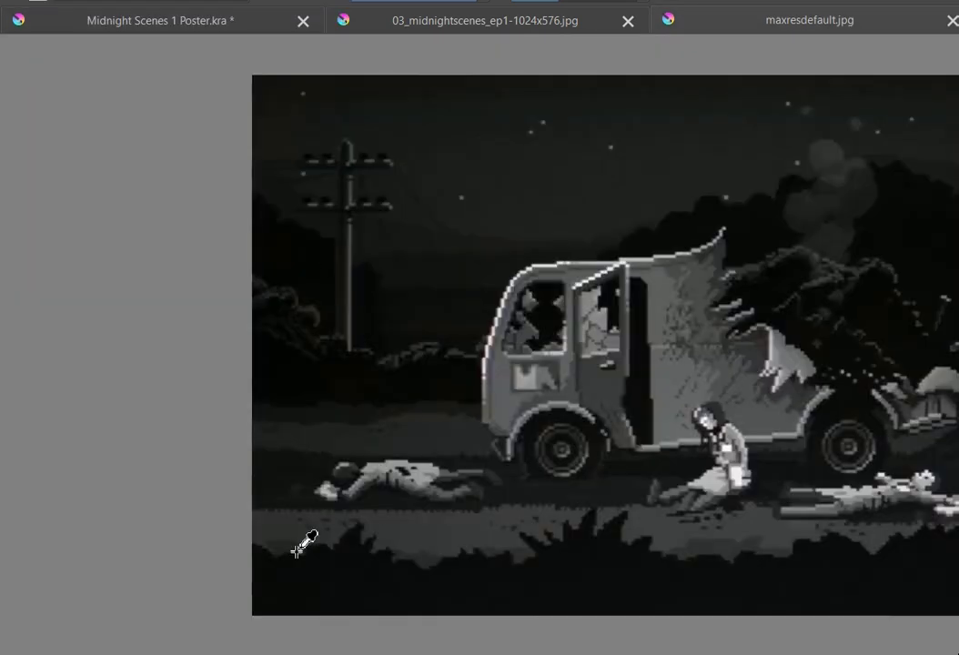
key(ctrl+shift+Tab)
key(ctrl+Tab)
key(ctrl+shift+Tab)
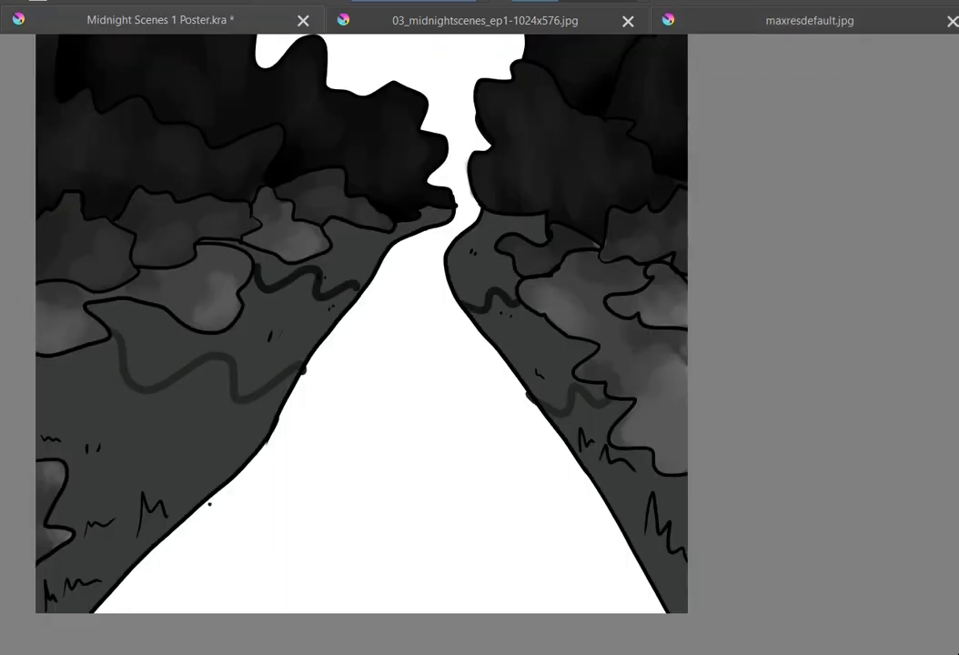
key(ctrl+s)
- Fill the far ground bands on both sides of the road with near-black and the middle bands with a dark grey
click(492, 268)
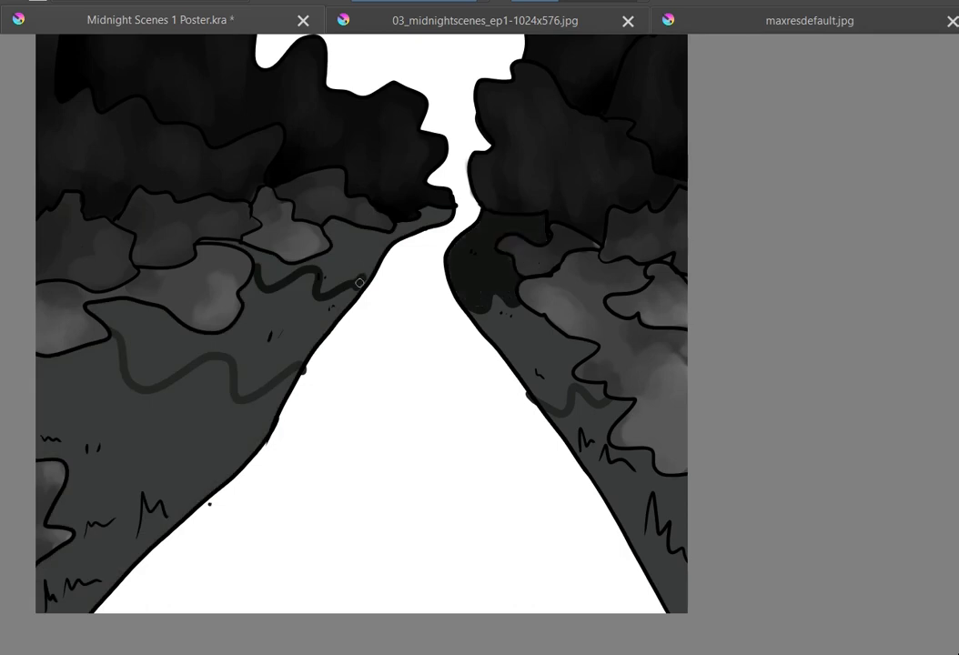
click(350, 248)
click(235, 361)
click(532, 343)
key(ctrl+z)
key(ctrl+z)
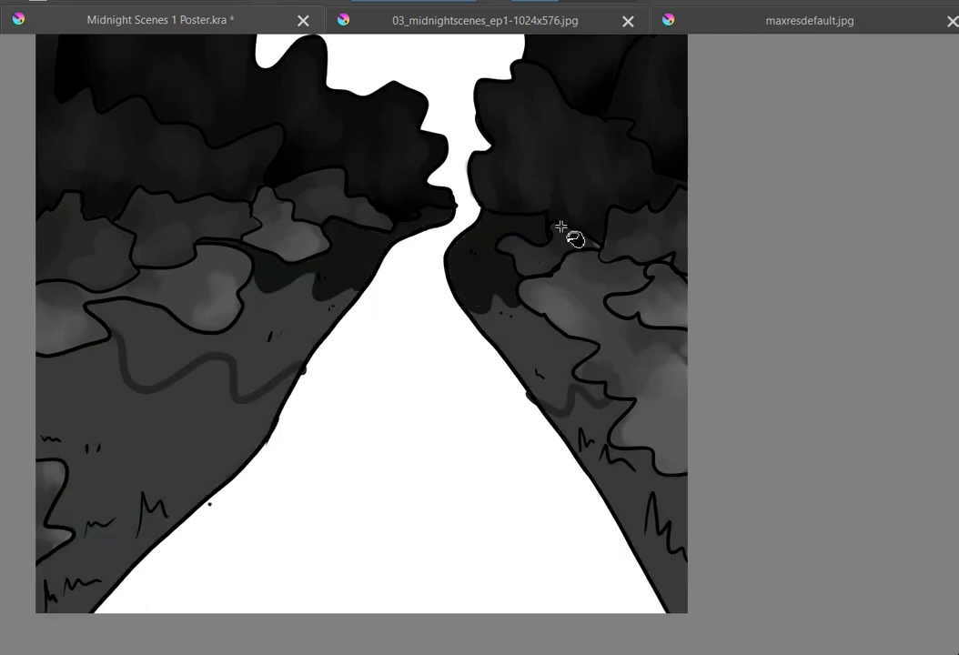
mouse_move(578, 386)
mouse_down()
mouse_move(527, 313)
mouse_move(566, 379)
mouse_move(545, 339)
mouse_up()
mouse_move(98, 305)
mouse_down()
mouse_move(181, 337)
mouse_move(209, 335)
mouse_move(291, 273)
mouse_move(237, 327)
mouse_move(278, 366)
mouse_move(250, 344)
mouse_up()
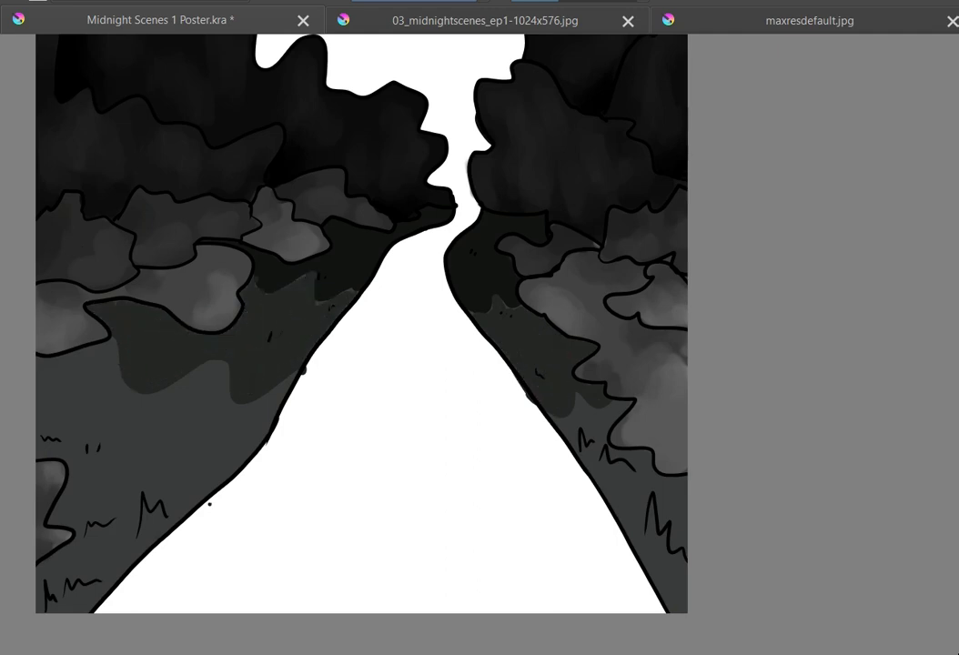
- Blend the boundaries between the ground's grey bands into a smooth gradient on both sides of the road, and save the poster
click(38, 2)
click(271, 112)
drag(264, 284, 284, 271)
mouse_move(256, 270)
mouse_down()
mouse_move(279, 298)
mouse_move(348, 260)
mouse_up()
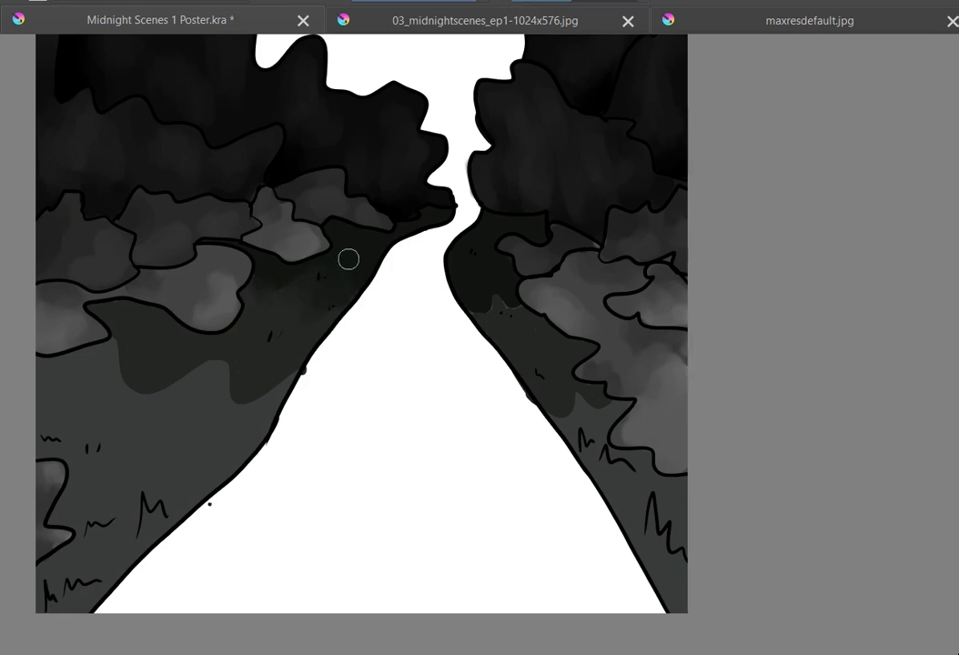
mouse_move(488, 311)
mouse_down()
mouse_move(493, 266)
mouse_move(577, 405)
mouse_move(568, 405)
mouse_up()
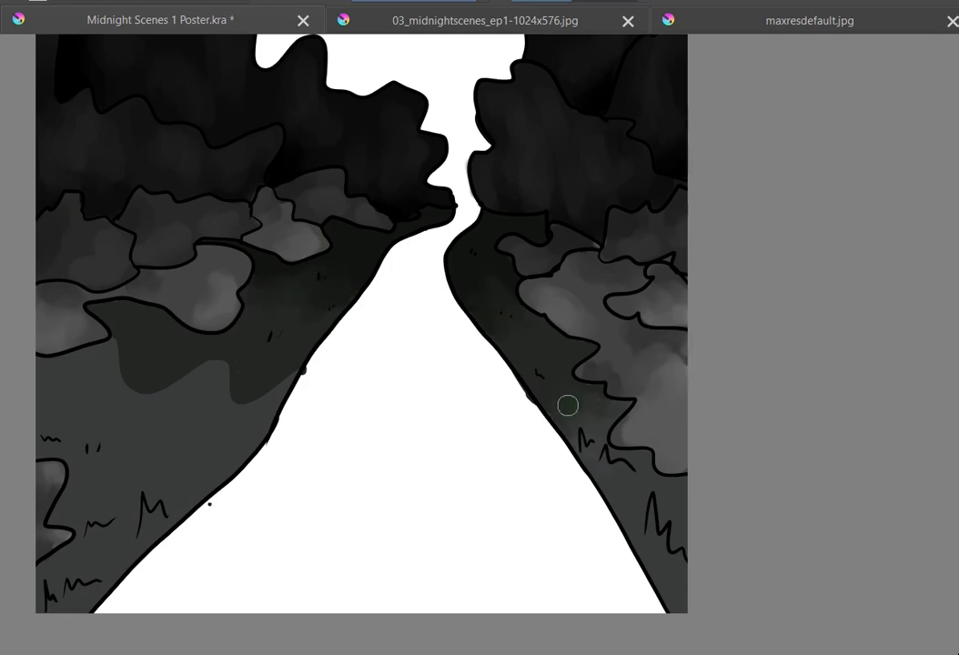
mouse_move(107, 368)
mouse_down()
mouse_move(136, 417)
mouse_move(194, 375)
mouse_move(273, 372)
mouse_move(206, 367)
mouse_move(185, 430)
mouse_move(82, 386)
mouse_up()
key(ctrl+s)
scroll(541, 517, down, 2)
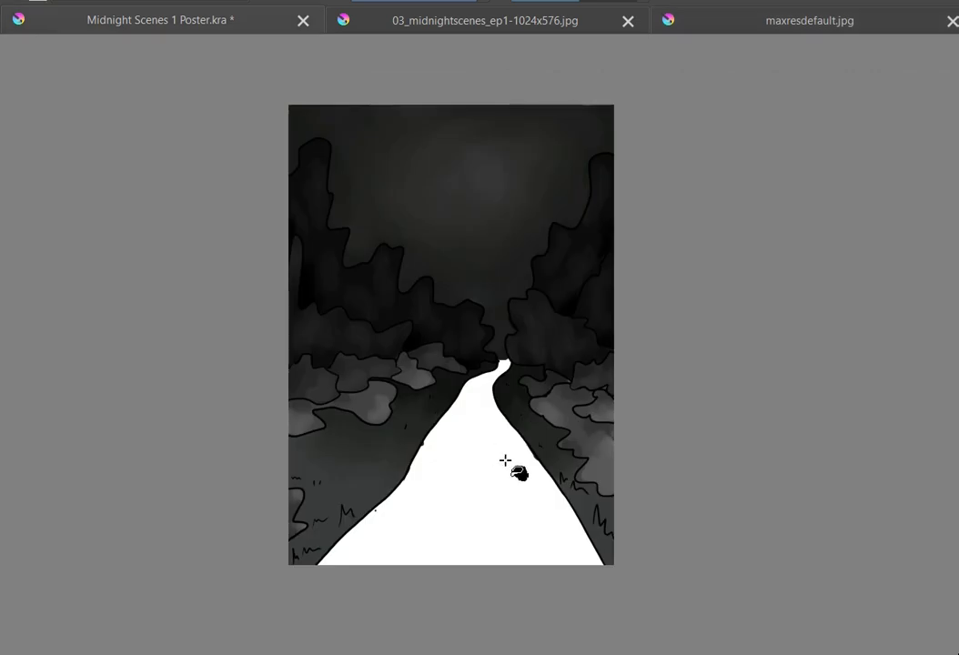
- Fill the road with near-black, paint its far end darker and blend the shading down towards the foreground
click(505, 462)
scroll(608, 464, up, 2)
key(F6)
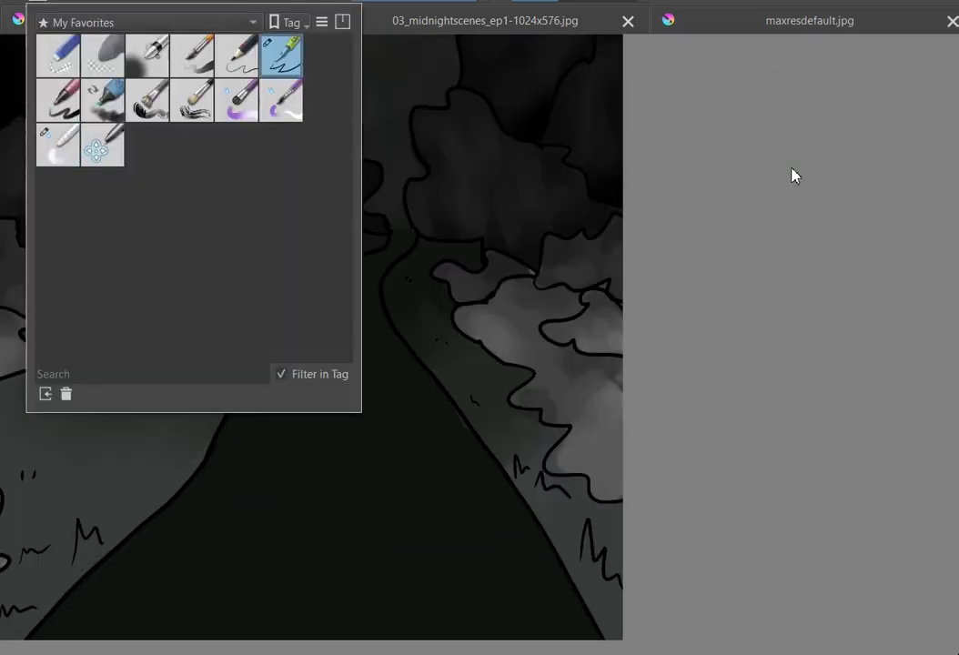
drag(351, 264, 268, 400)
mouse_move(400, 235)
mouse_down()
mouse_move(314, 365)
mouse_move(314, 424)
mouse_up()
mouse_move(369, 350)
mouse_down()
mouse_move(355, 415)
mouse_move(340, 377)
mouse_up()
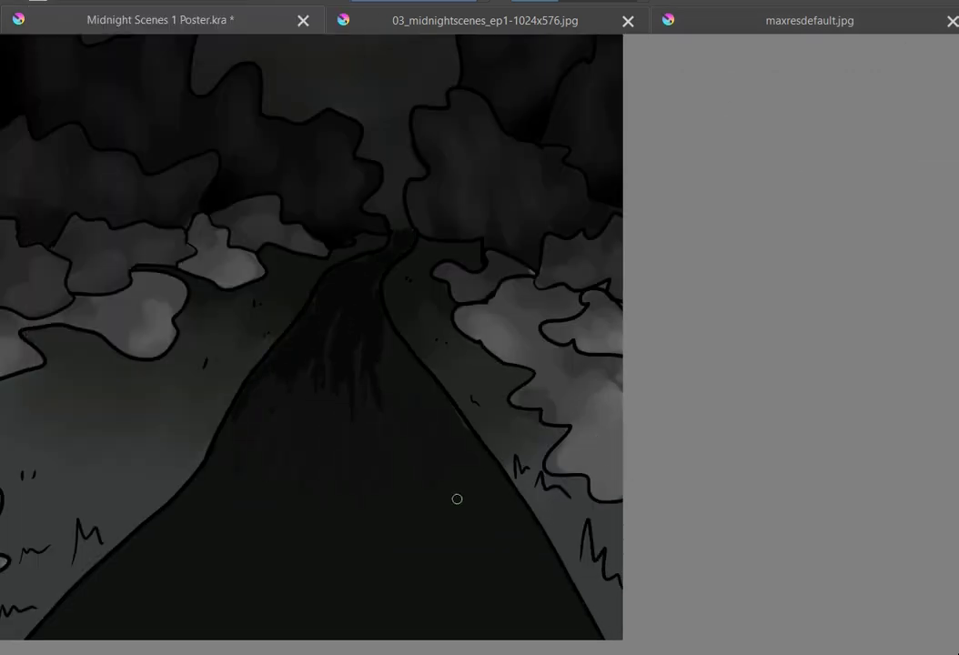
drag(457, 499, 398, 409)
scroll(606, 419, down, 2)
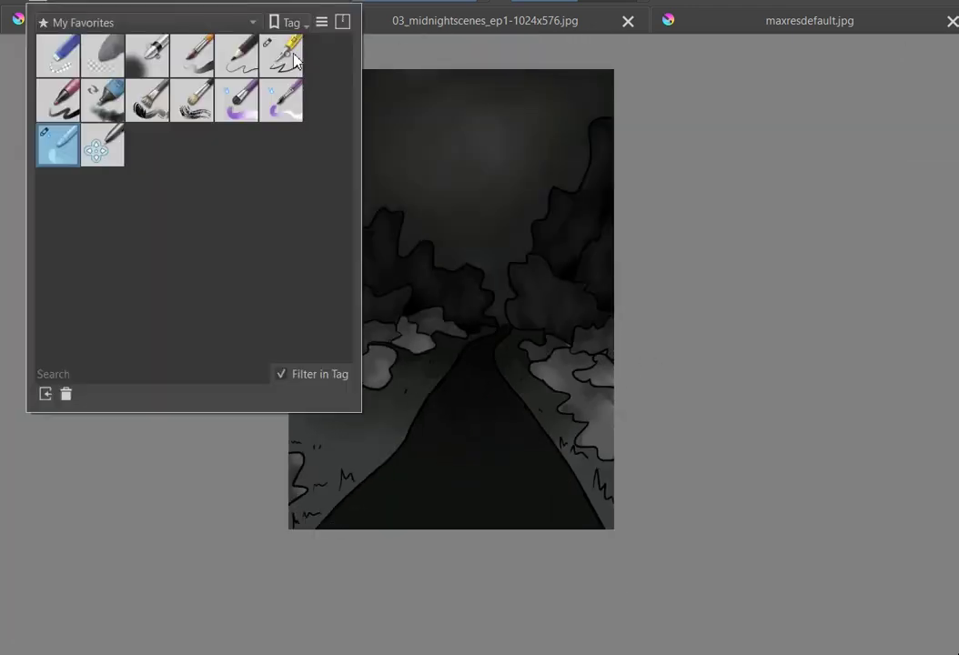
- Paint lighter grey patches along the near end of the road and blend them into the dark surface
drag(397, 504, 421, 514)
drag(462, 501, 481, 524)
drag(541, 499, 557, 524)
key(F6)
click(69, 157)
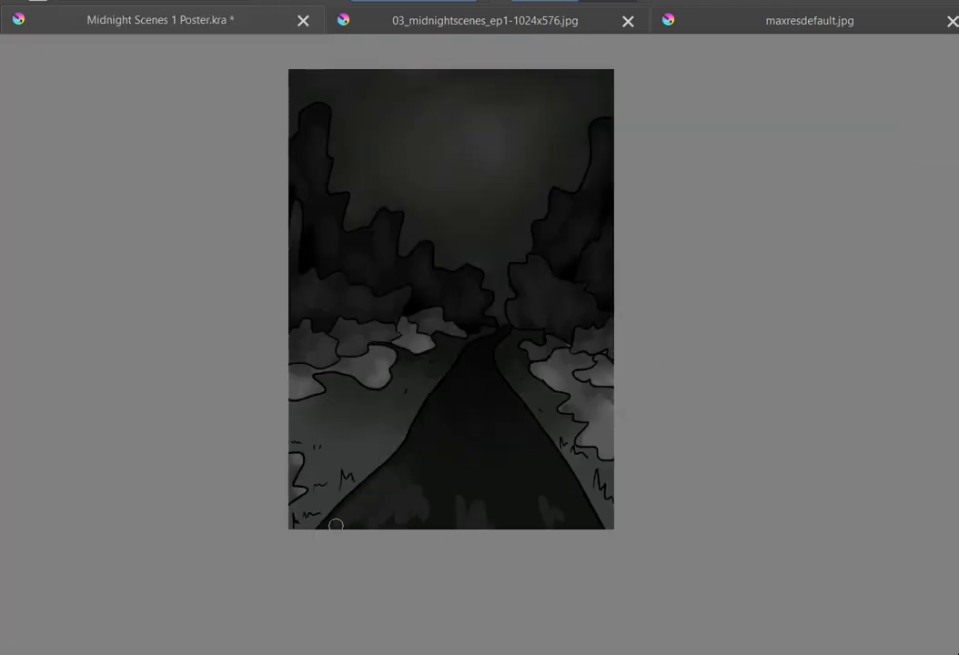
drag(338, 526, 360, 515)
scroll(526, 495, up, 2)
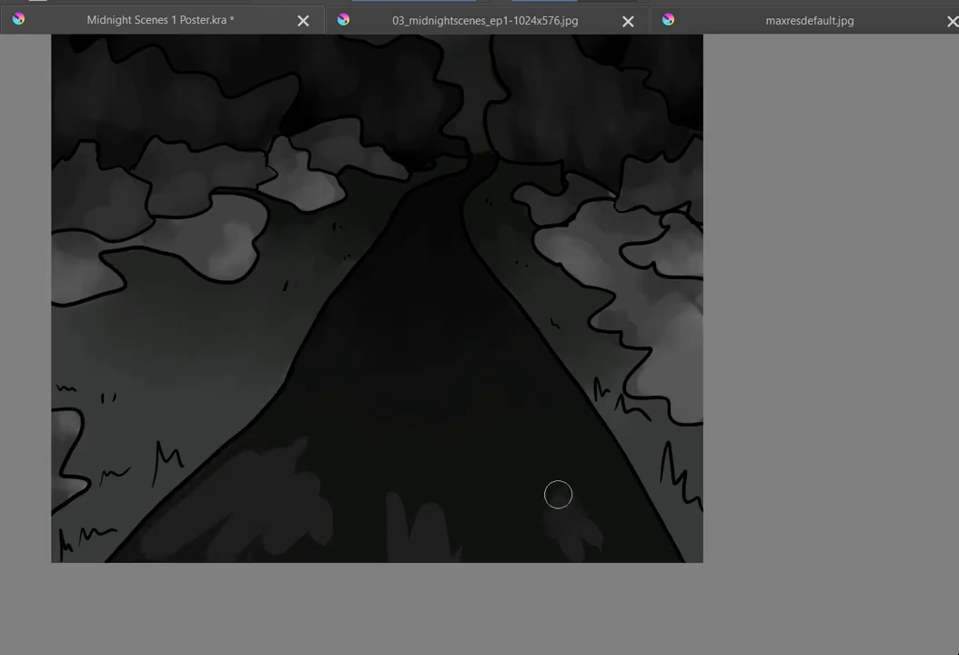
mouse_move(472, 543)
mouse_down()
mouse_move(416, 517)
mouse_move(368, 539)
mouse_move(257, 537)
mouse_move(171, 519)
mouse_move(302, 434)
mouse_move(234, 420)
mouse_up()
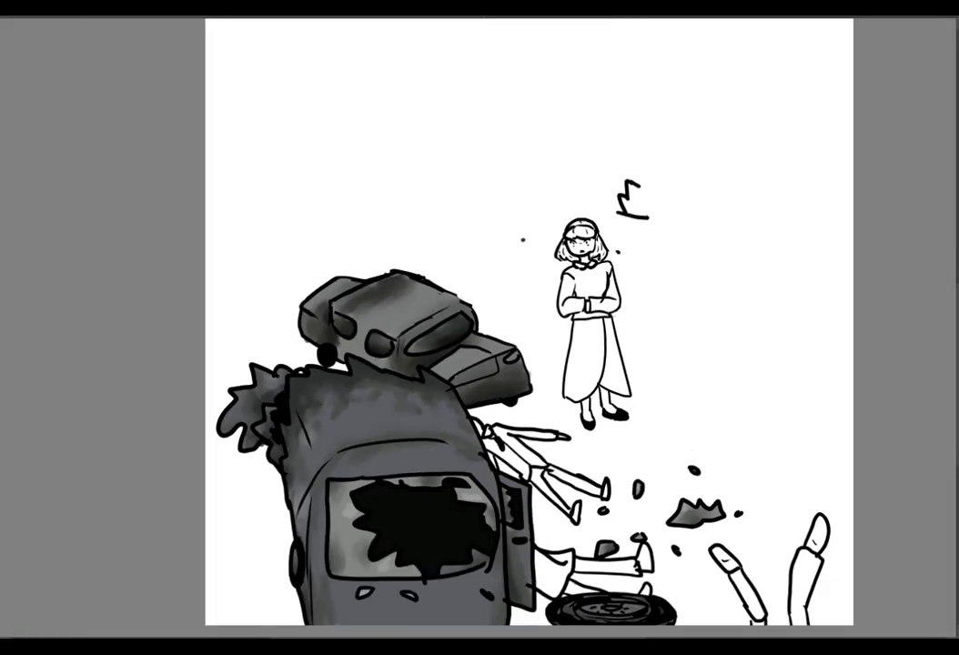
- Fill the clothed parts of the two foreground limbs at the poster's lower edge with dark grey
scroll(746, 406, down, 1)
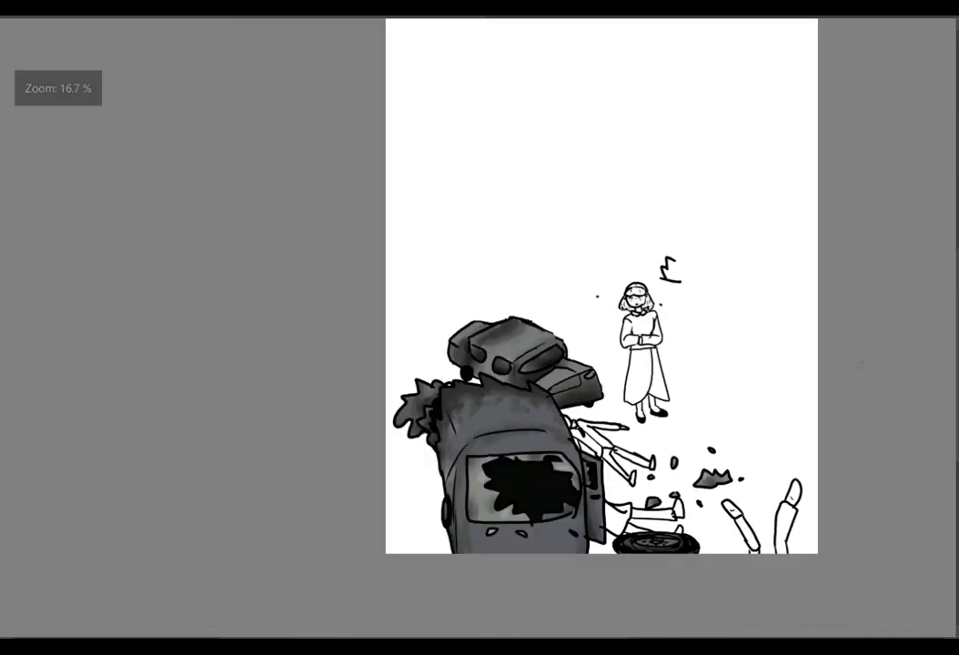
scroll(844, 538, up, 1)
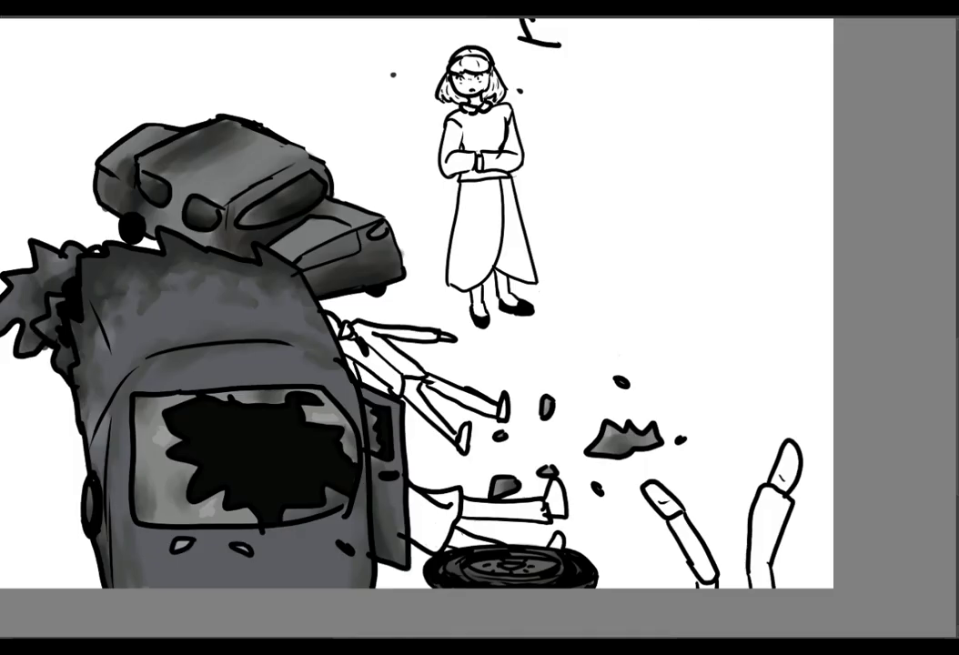
drag(760, 555, 778, 520)
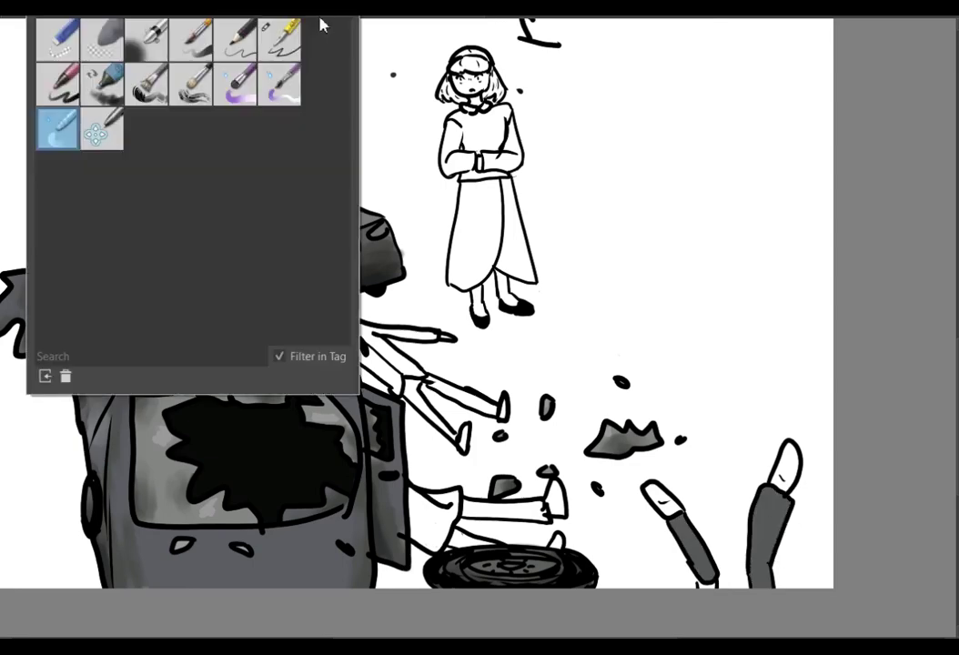